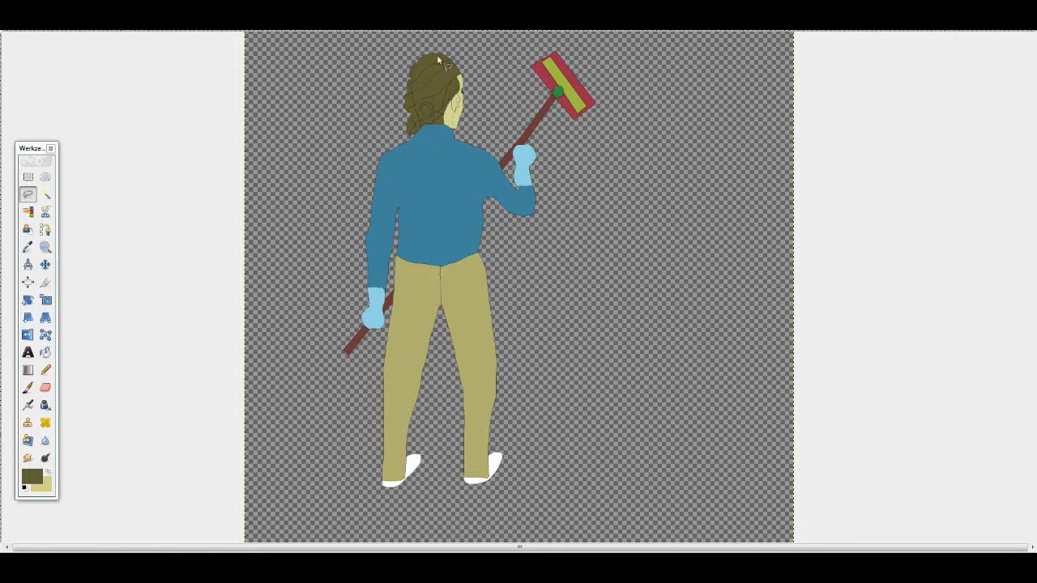
- Outline the woman's head and hair with a free selection and separate it from the body as its own layer
{"action": "scroll", "coordinate": [401, 57], "scroll_direction": "up", "scroll_amount": 3}
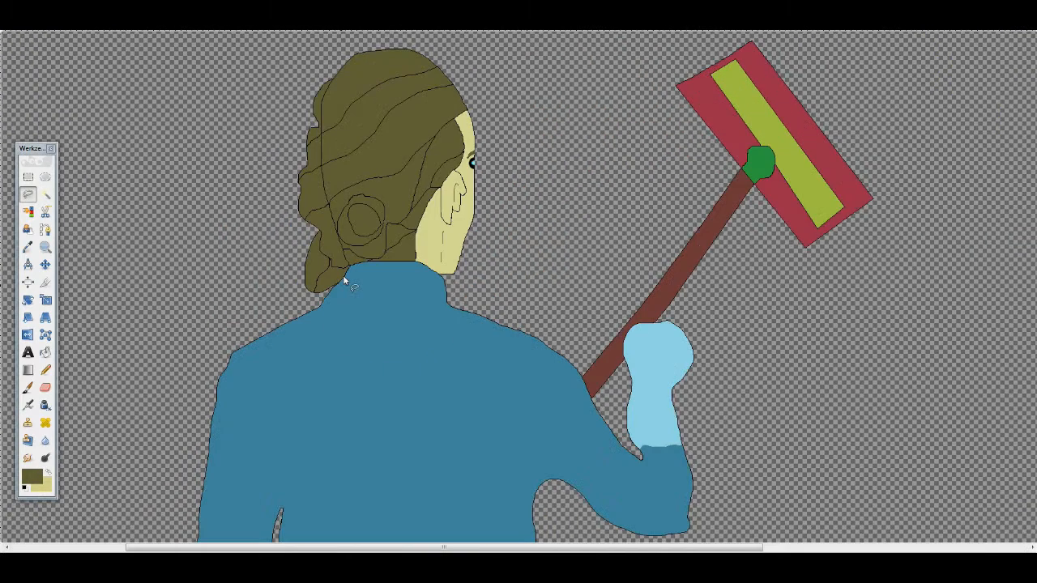
{"action": "left_click", "coordinate": [325, 268]}
{"action": "left_click", "coordinate": [148, 6]}
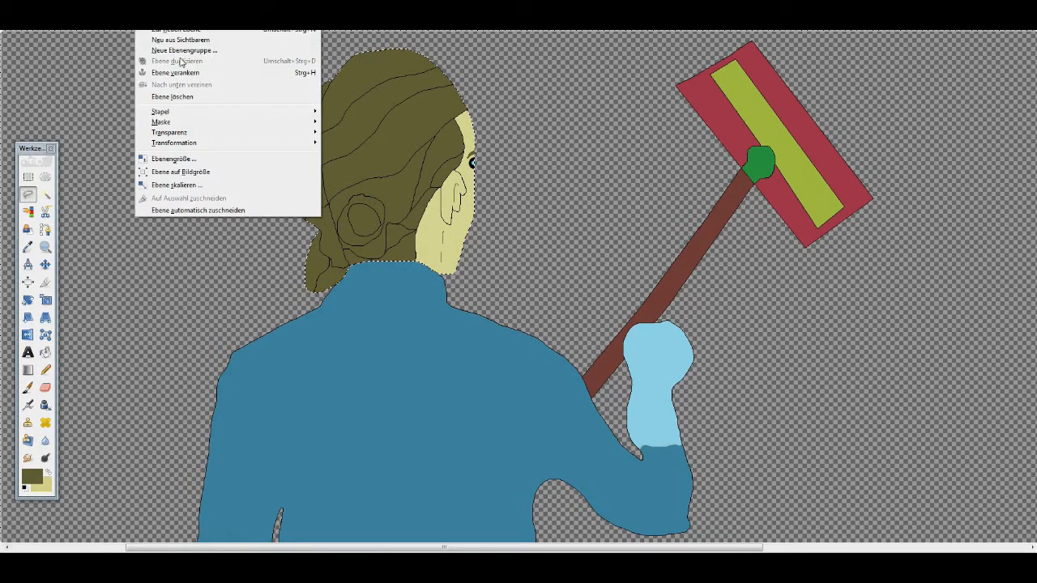
{"action": "mouse_move", "coordinate": [198, 108]}
{"action": "left_click", "coordinate": [226, 279]}
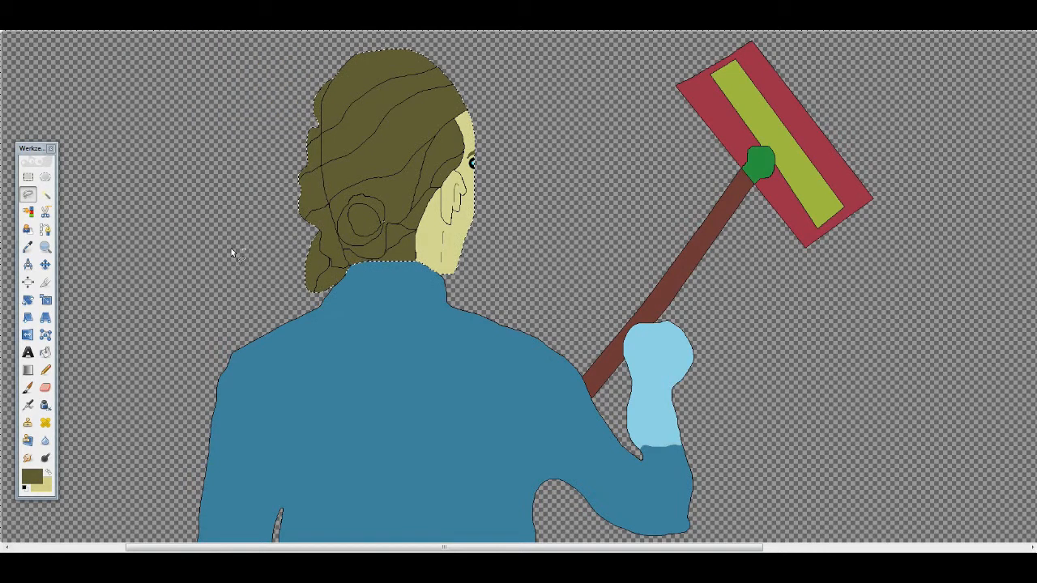
{"action": "key", "text": "ctrl+shift+a"}
- Delete the mop layer and the body layer, keeping the head layer
{"action": "left_click", "coordinate": [148, 6]}
{"action": "mouse_move", "coordinate": [207, 113]}
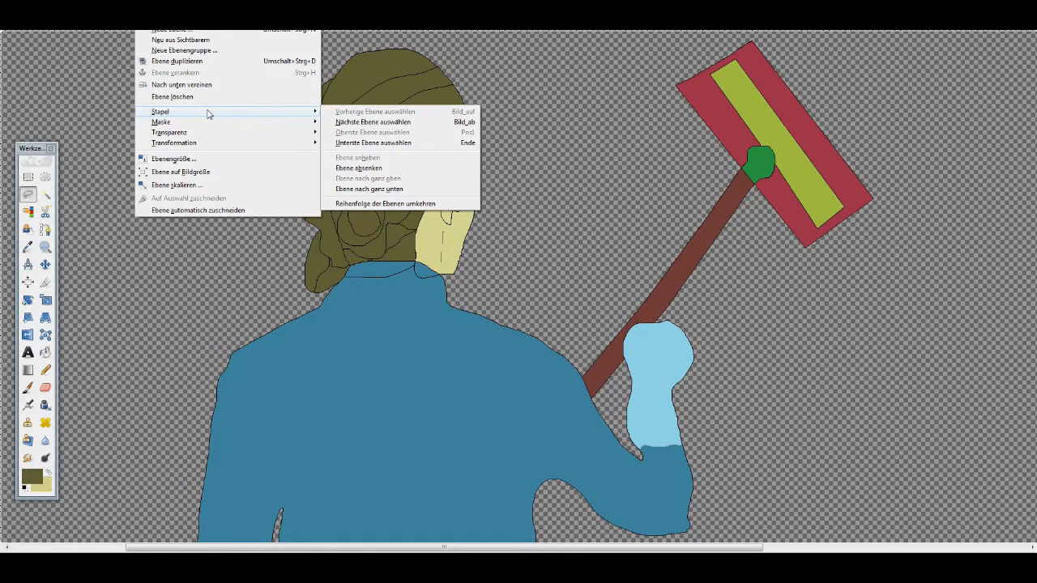
{"action": "left_click", "coordinate": [519, 128]}
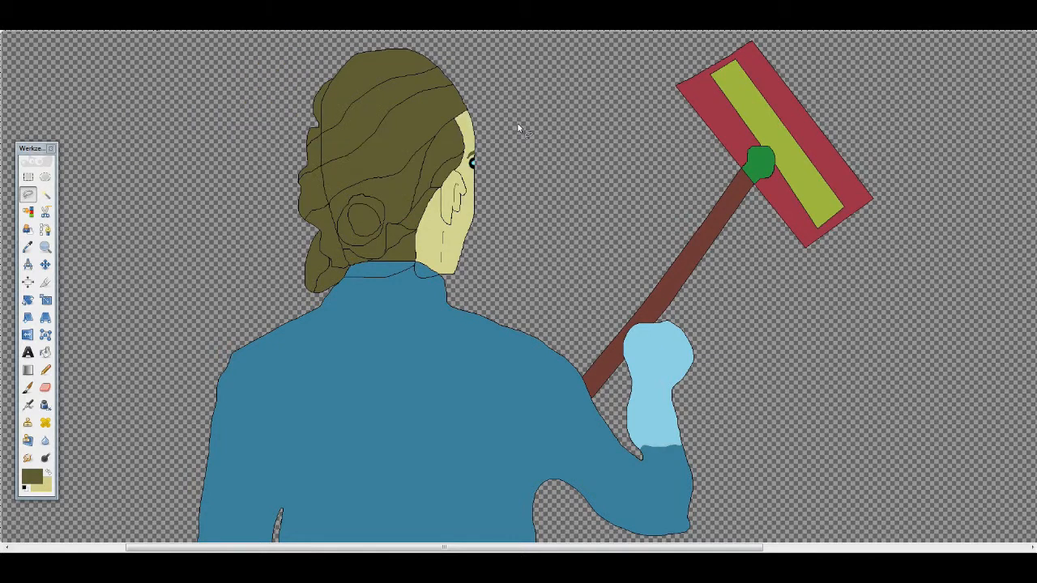
{"action": "left_click", "coordinate": [148, 7]}
{"action": "left_click", "coordinate": [178, 97]}
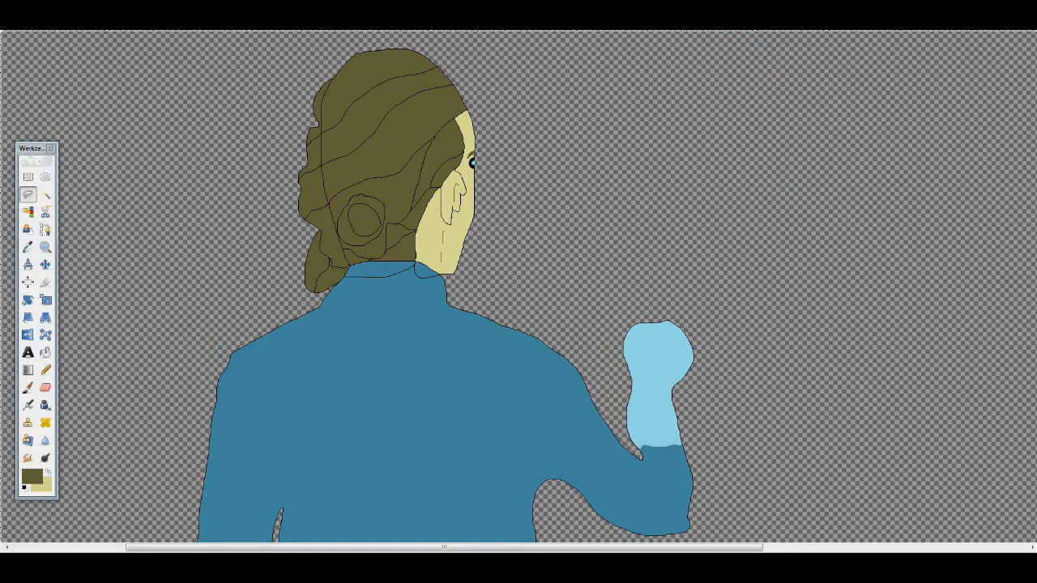
{"action": "left_click", "coordinate": [148, 6]}
{"action": "left_click", "coordinate": [177, 97]}
- Sample the skin colour from the face and activate Bucket Fill for the area below the head
{"action": "key", "text": "shift+b"}
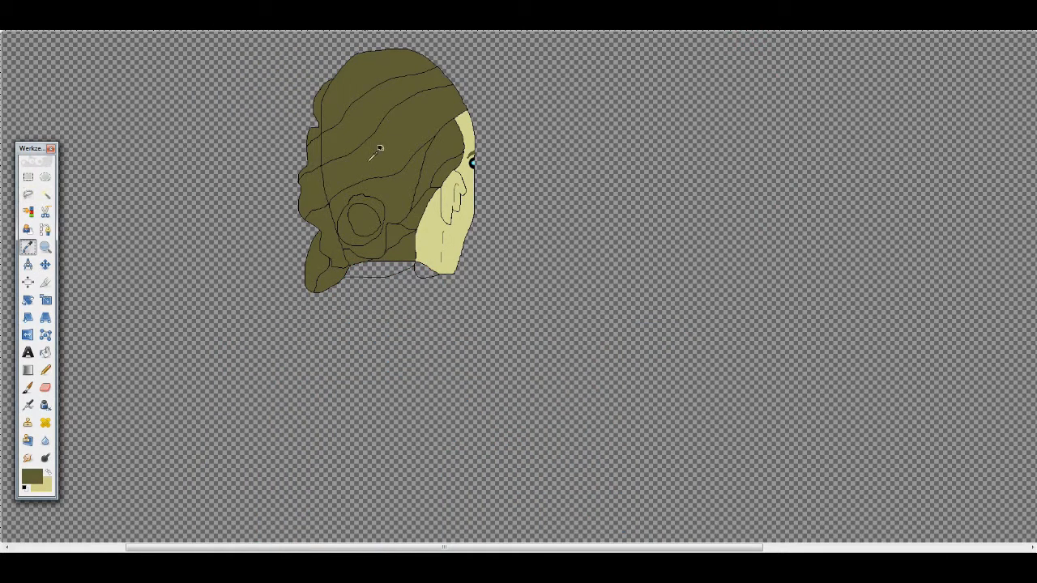
{"action": "scroll", "coordinate": [379, 267], "scroll_direction": "up", "scroll_amount": 2}
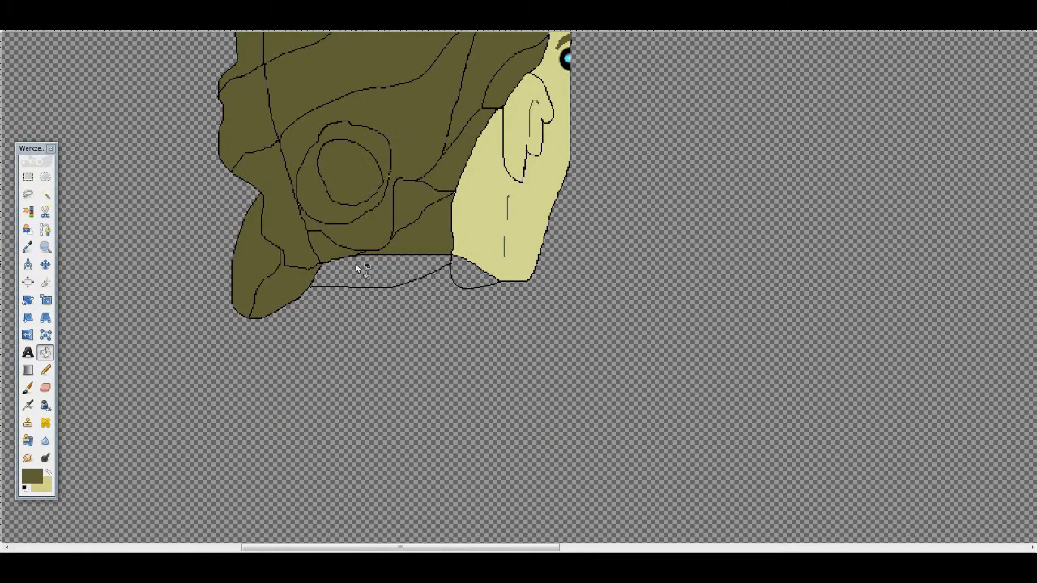
{"action": "left_click", "coordinate": [28, 248]}
{"action": "left_click", "coordinate": [595, 218]}
{"action": "left_click", "coordinate": [45, 353]}
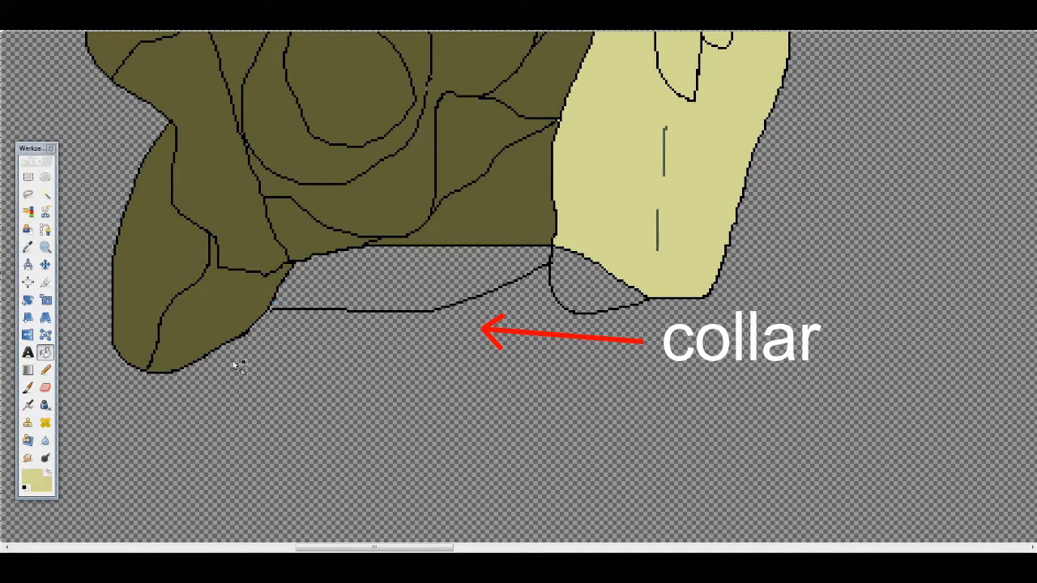
- Open the Bucket Fill tool options and change the fill mode
{"action": "left_click", "coordinate": [263, 12]}
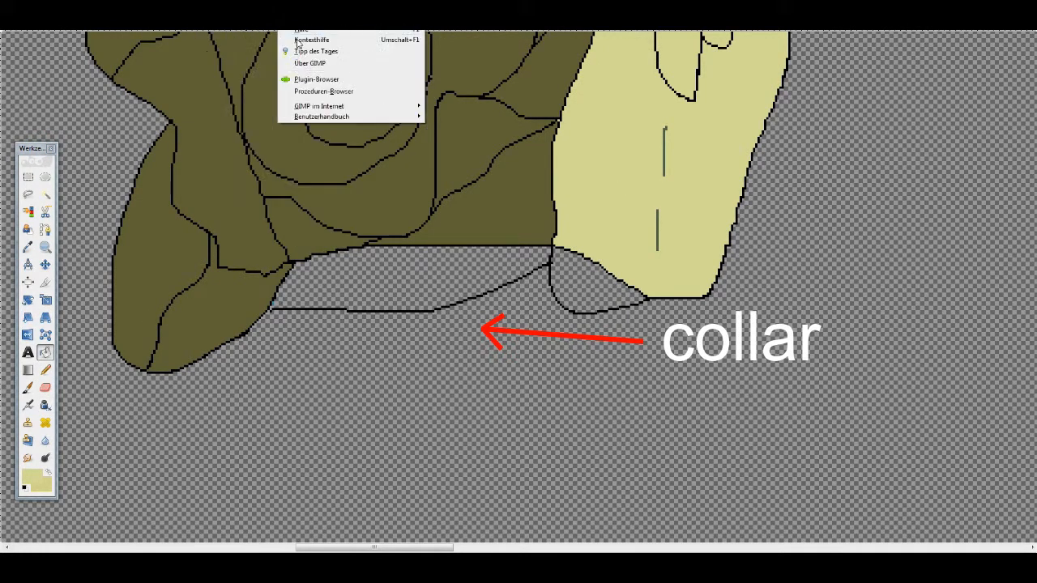
{"action": "left_click", "coordinate": [280, 55]}
{"action": "left_click", "coordinate": [235, 14]}
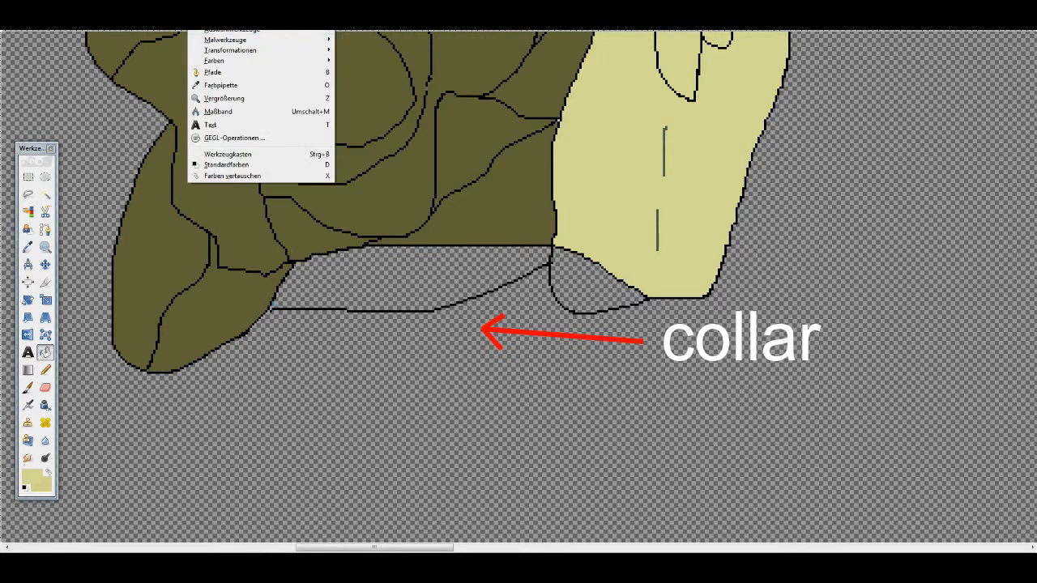
{"action": "mouse_move", "coordinate": [264, 14]}
{"action": "mouse_move", "coordinate": [306, 42]}
{"action": "left_click", "coordinate": [444, 38]}
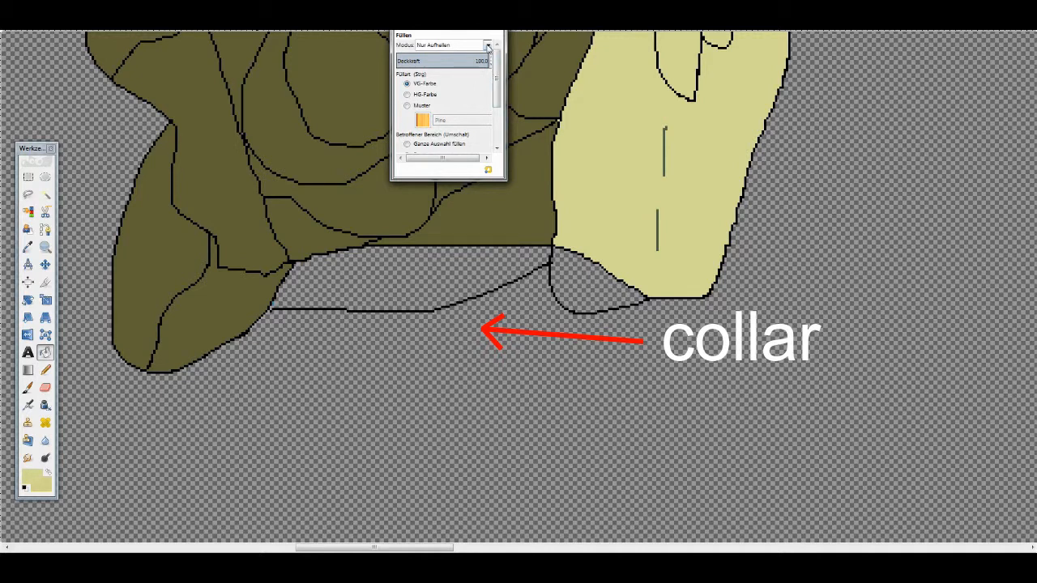
{"action": "left_click", "coordinate": [487, 45]}
{"action": "left_click", "coordinate": [454, 46]}
- Fill the small neck area under the face with skin colour and the collar area under the hair with the hair colour
{"action": "left_click", "coordinate": [357, 299]}
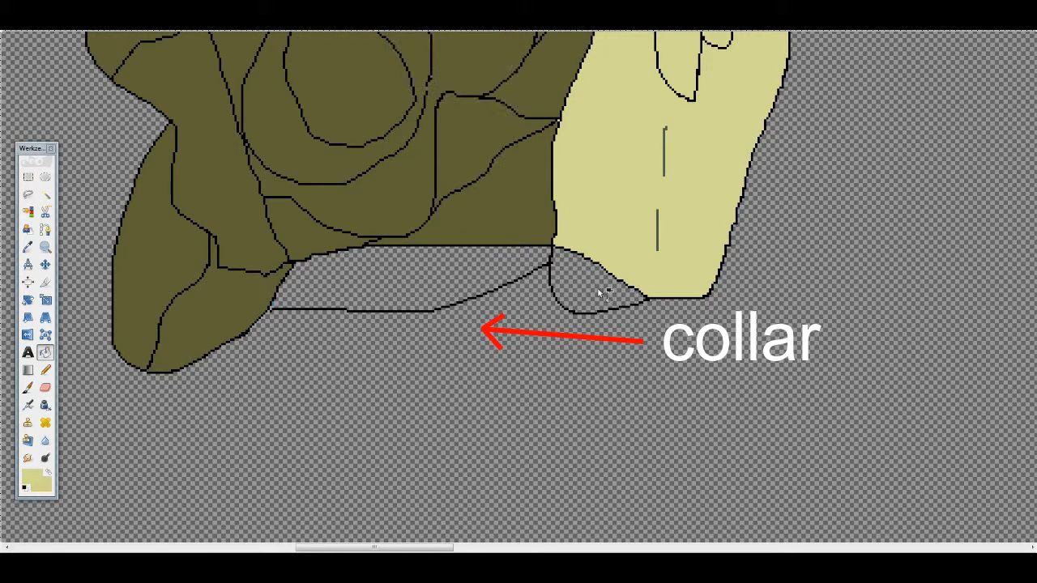
{"action": "left_click", "coordinate": [601, 293]}
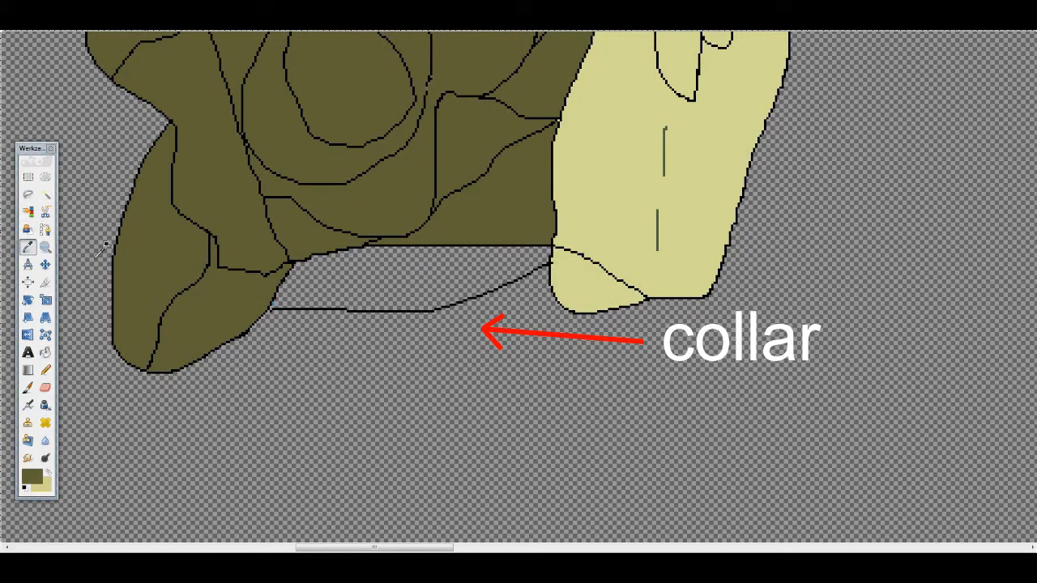
{"action": "left_click", "coordinate": [387, 269]}
- Paint over the black line between the face and the neck area with the Pencil in skin colour
{"action": "left_click", "coordinate": [45, 370]}
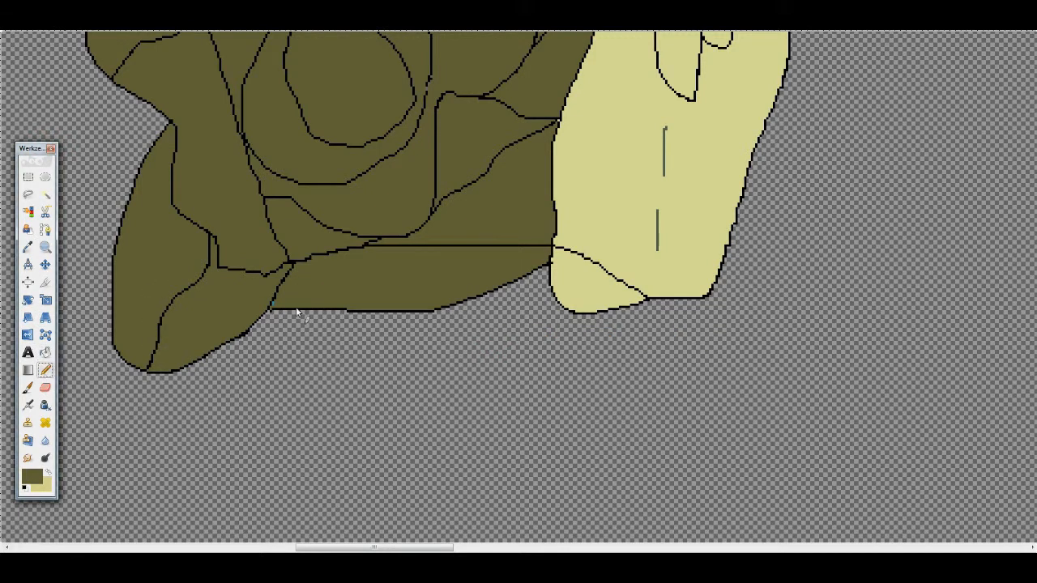
{"action": "scroll", "coordinate": [296, 308], "scroll_direction": "up", "scroll_amount": 2}
{"action": "left_click_drag", "start_coordinate": [371, 550], "coordinate": [405, 550]}
{"action": "scroll", "coordinate": [477, 402], "scroll_direction": "down", "scroll_amount": 2}
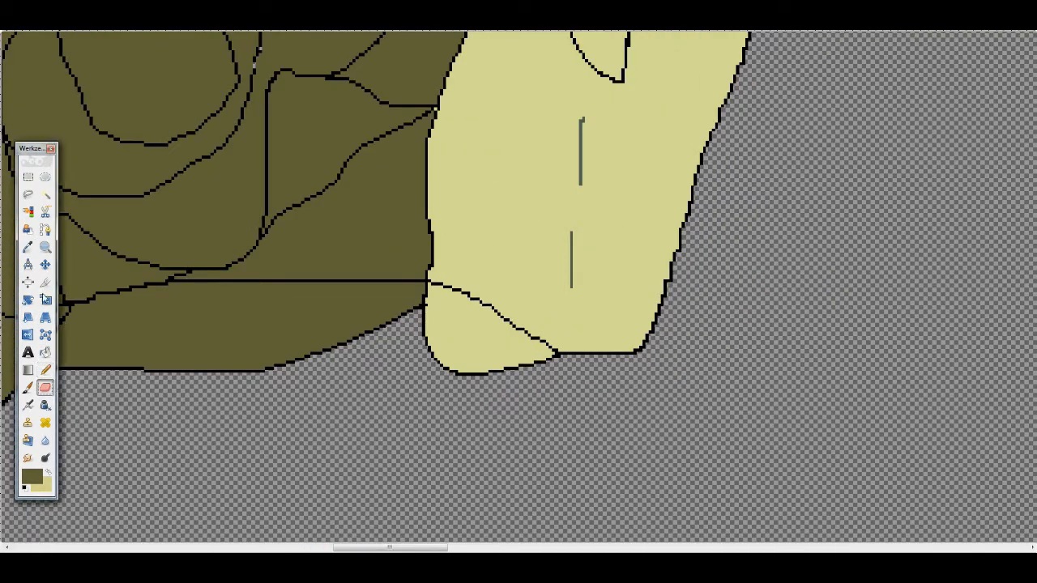
{"action": "left_click", "coordinate": [438, 318], "text": "ctrl"}
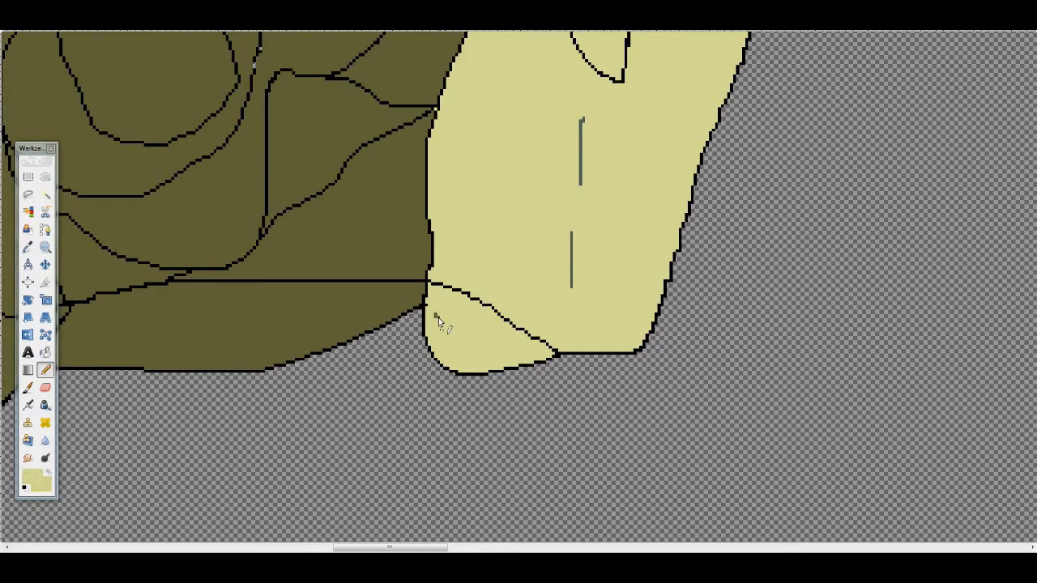
{"action": "left_click_drag", "start_coordinate": [432, 286], "coordinate": [558, 354]}
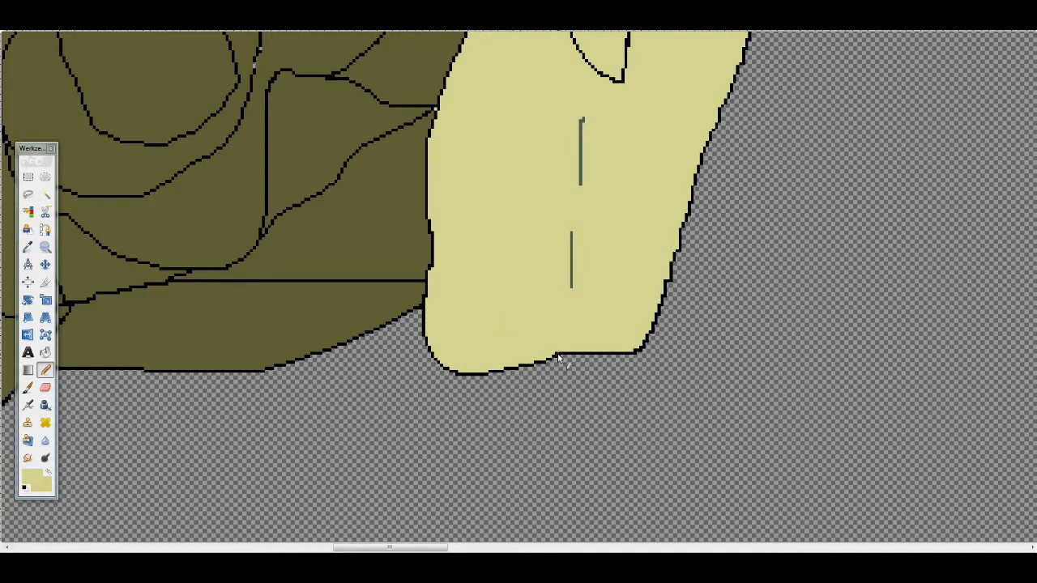
- Sample the hair colour and paint over the light specks beside the hair bun's outline
{"action": "scroll", "coordinate": [440, 312], "scroll_direction": "left", "scroll_amount": 5}
{"action": "scroll", "coordinate": [436, 357], "scroll_direction": "down", "scroll_amount": 3}
{"action": "scroll", "coordinate": [429, 284], "scroll_direction": "up", "scroll_amount": 1}
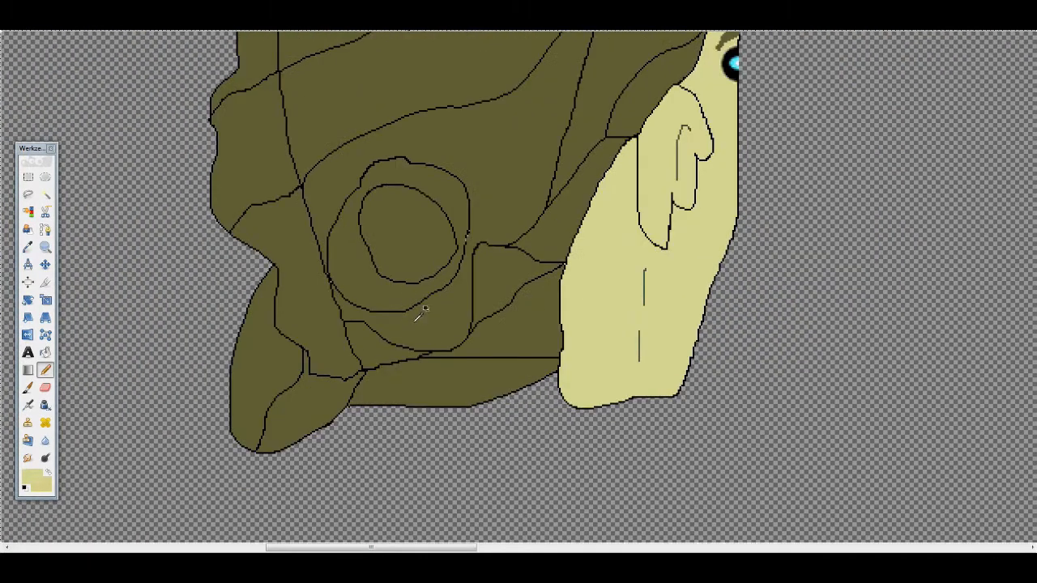
{"action": "left_click", "coordinate": [416, 320], "text": "ctrl"}
{"action": "scroll", "coordinate": [472, 219], "scroll_direction": "up", "scroll_amount": 4}
{"action": "left_click_drag", "start_coordinate": [463, 295], "coordinate": [455, 315]}
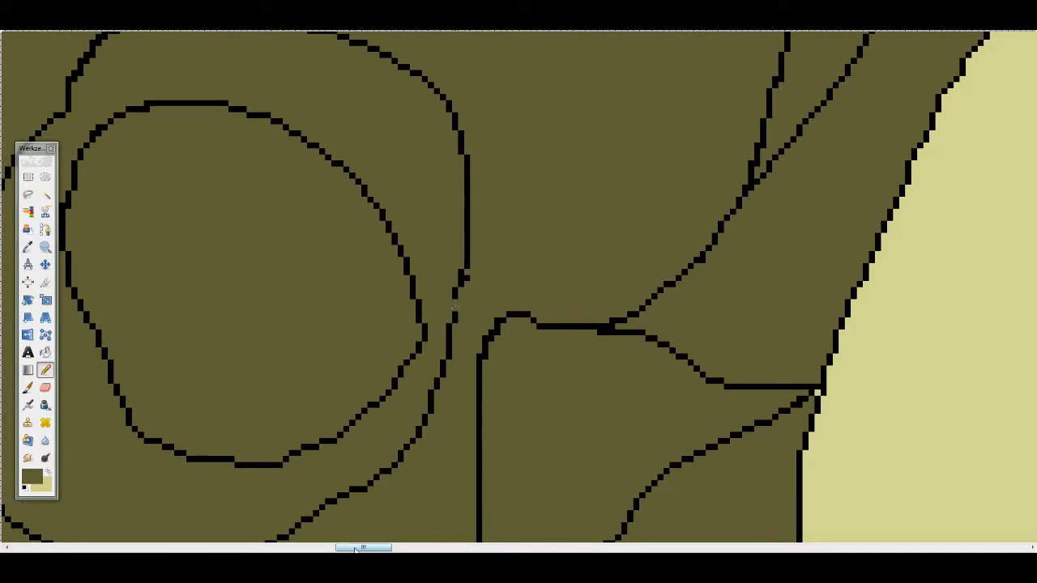
- Examine the hair and face outlines closely for remaining stray pixels
{"action": "scroll", "coordinate": [308, 494], "scroll_direction": "left", "scroll_amount": 9}
{"action": "scroll", "coordinate": [599, 423], "scroll_direction": "down", "scroll_amount": 3}
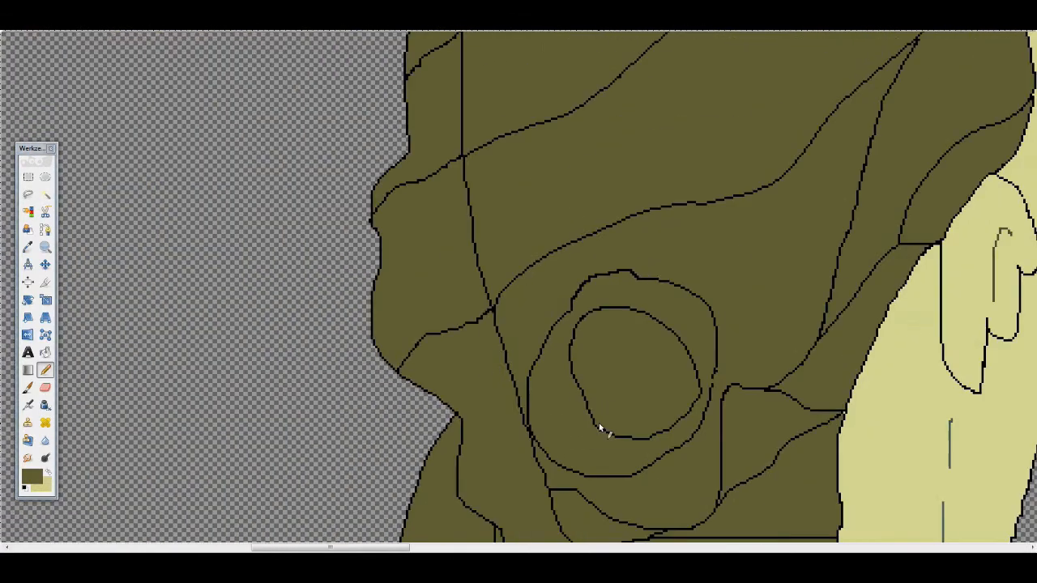
{"action": "scroll", "coordinate": [603, 418], "scroll_direction": "up", "scroll_amount": 3}
{"action": "scroll", "coordinate": [603, 418], "scroll_direction": "down", "scroll_amount": 2}
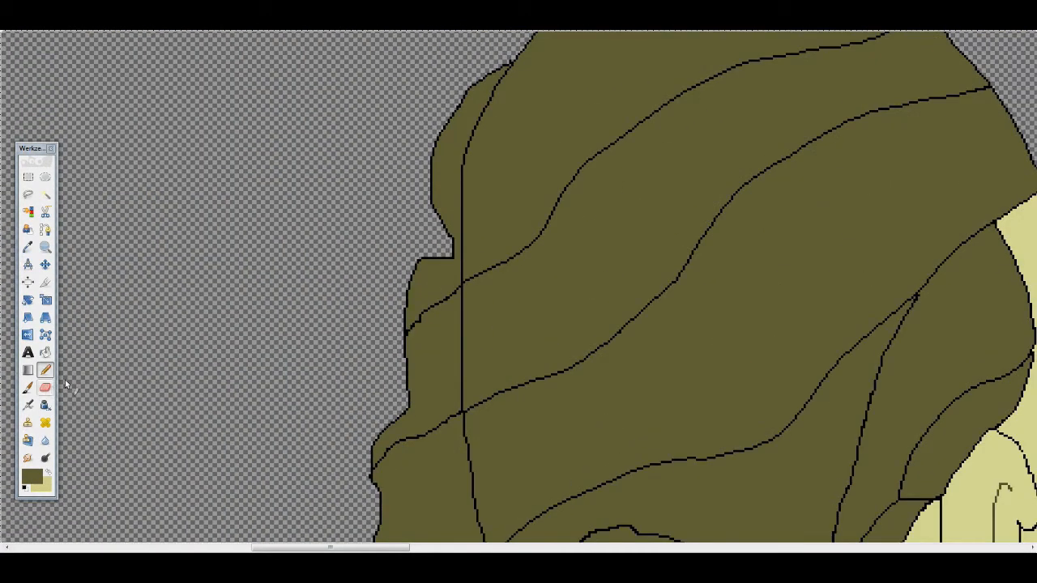
{"action": "scroll", "coordinate": [366, 478], "scroll_direction": "up", "scroll_amount": 3}
{"action": "scroll", "coordinate": [367, 478], "scroll_direction": "down", "scroll_amount": 2}
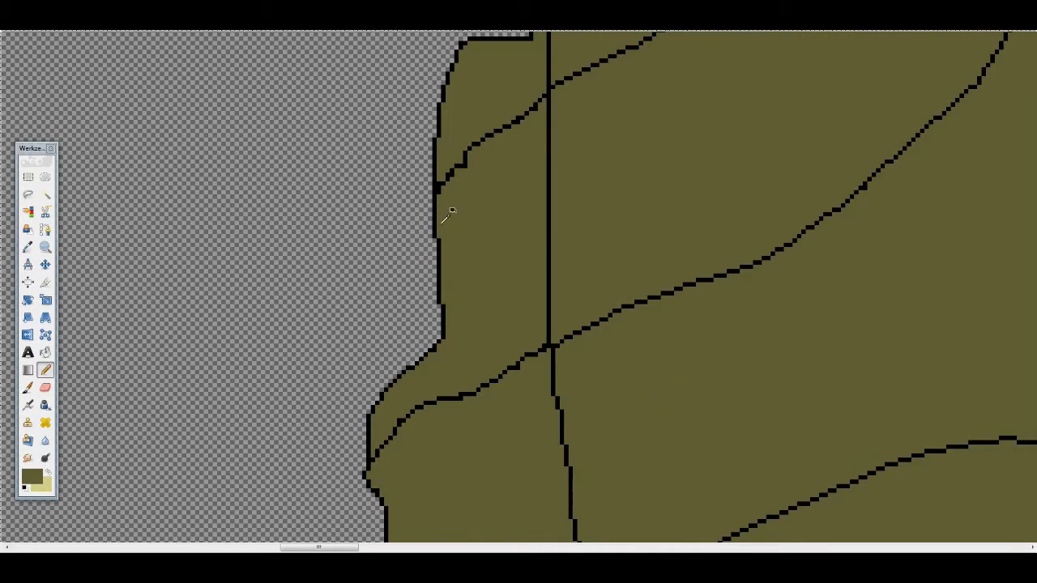
{"action": "scroll", "coordinate": [838, 235], "scroll_direction": "down", "scroll_amount": 1}
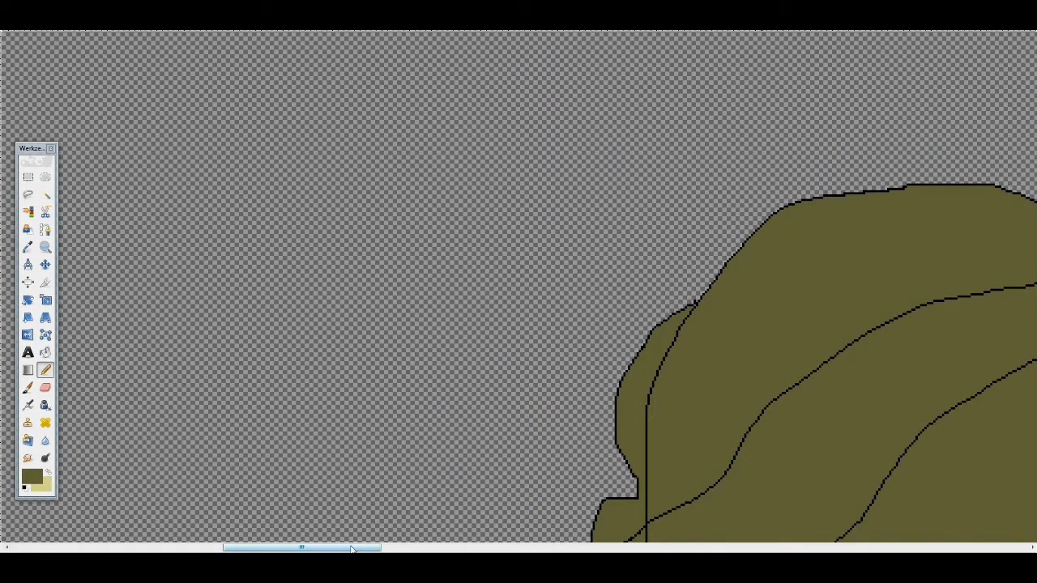
{"action": "left_click_drag", "start_coordinate": [344, 548], "coordinate": [424, 548]}
{"action": "scroll", "coordinate": [444, 450], "scroll_direction": "down", "scroll_amount": 4}
{"action": "scroll", "coordinate": [439, 331], "scroll_direction": "down", "scroll_amount": 1}
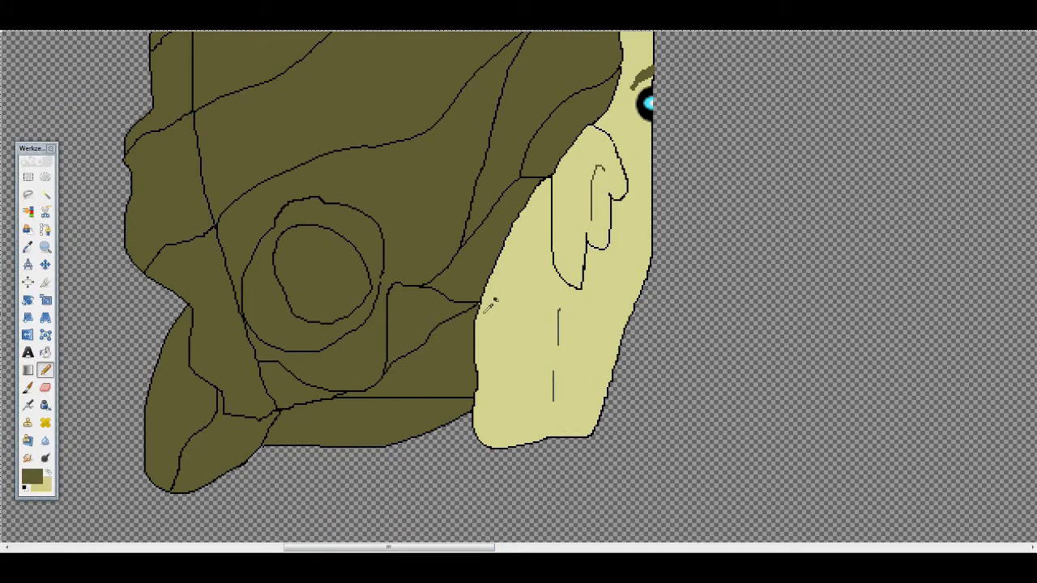
{"action": "scroll", "coordinate": [475, 297], "scroll_direction": "up", "scroll_amount": 2}
- Export the isolated head as HeadFull.png in PNG format with the offered PNG options
{"action": "scroll", "coordinate": [475, 297], "scroll_direction": "down", "scroll_amount": 1}
{"action": "left_click_drag", "start_coordinate": [403, 547], "coordinate": [378, 548]}
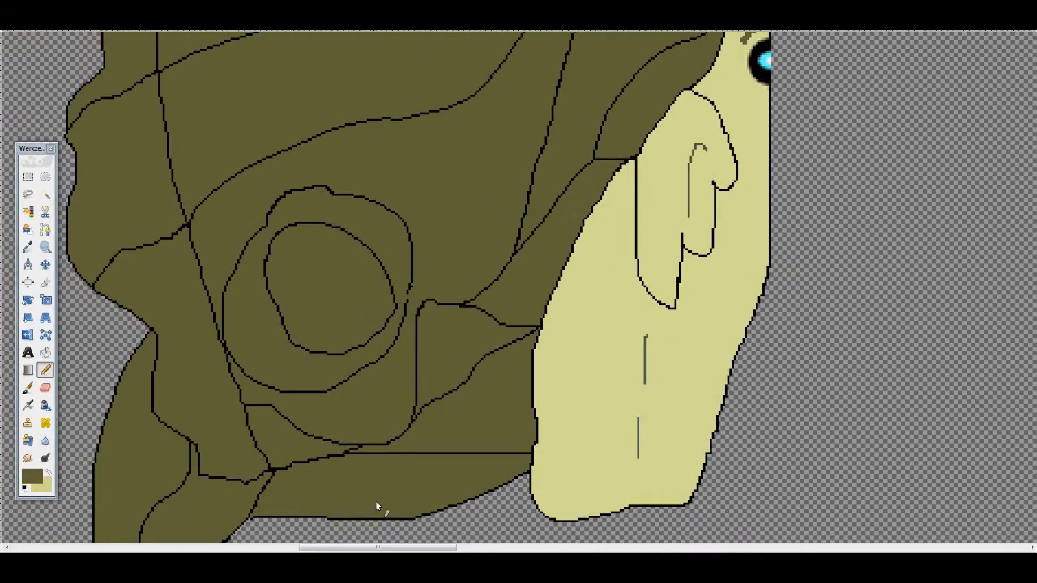
{"action": "scroll", "coordinate": [378, 480], "scroll_direction": "down", "scroll_amount": 3}
{"action": "left_click", "coordinate": [8, 18]}
{"action": "left_click", "coordinate": [36, 158]}
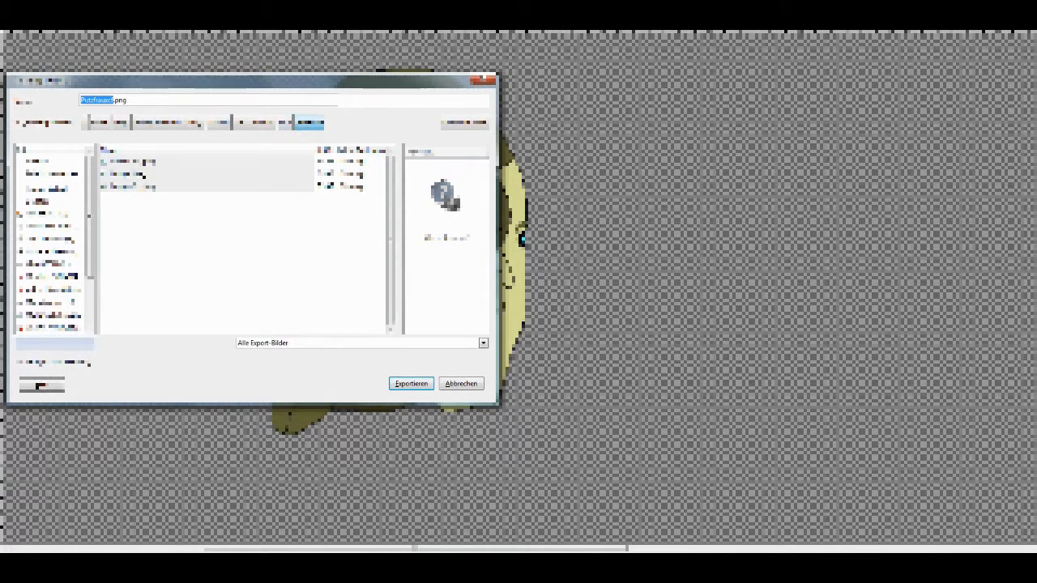
{"action": "type", "text": "HeadFull"}
{"action": "left_click", "coordinate": [331, 341]}
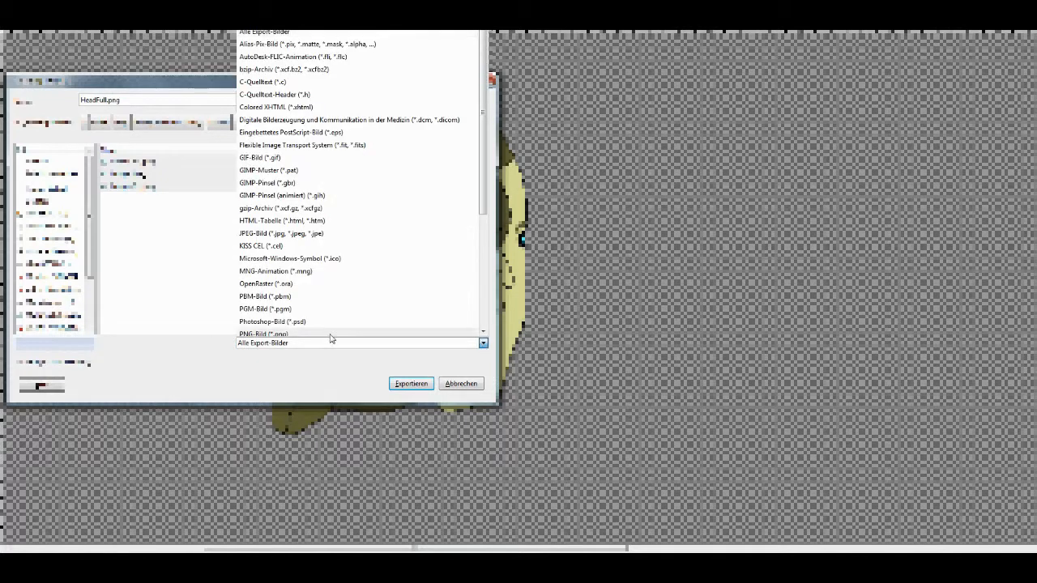
{"action": "scroll", "coordinate": [300, 324], "scroll_direction": "down", "scroll_amount": 3}
{"action": "left_click", "coordinate": [292, 295]}
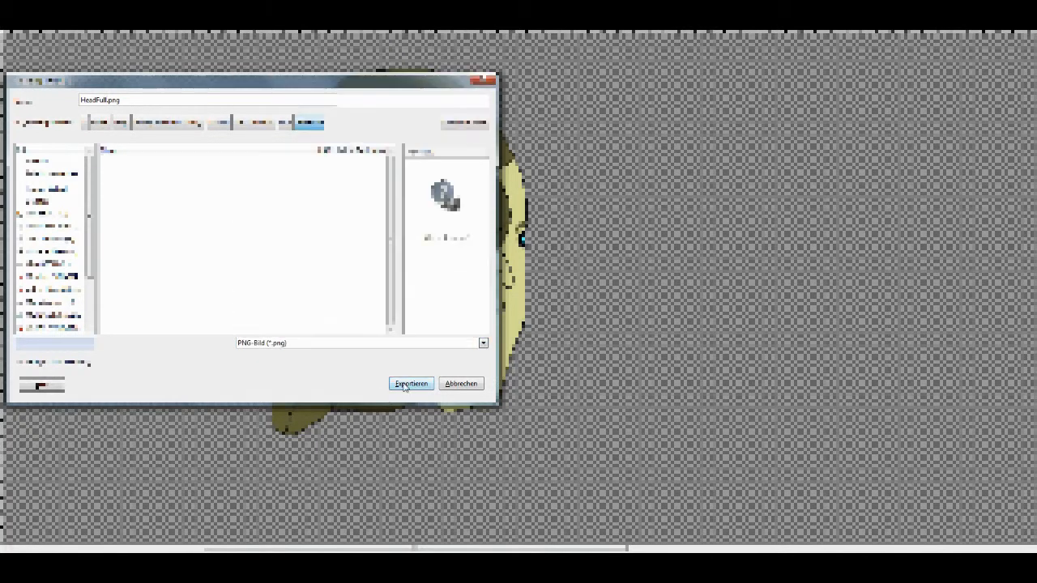
{"action": "left_click", "coordinate": [405, 384]}
{"action": "left_click", "coordinate": [533, 394]}
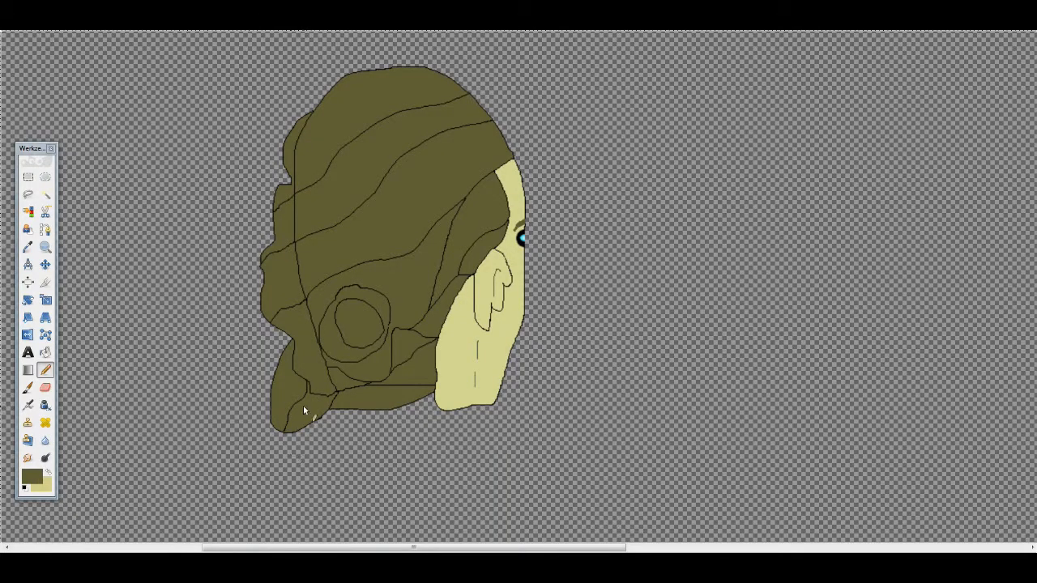
- Undo the head edits and layer deletions until the full figure with the mop is restored
{"action": "scroll", "coordinate": [329, 159], "scroll_direction": "down", "scroll_amount": 3}
{"action": "scroll", "coordinate": [324, 168], "scroll_direction": "up", "scroll_amount": 1}
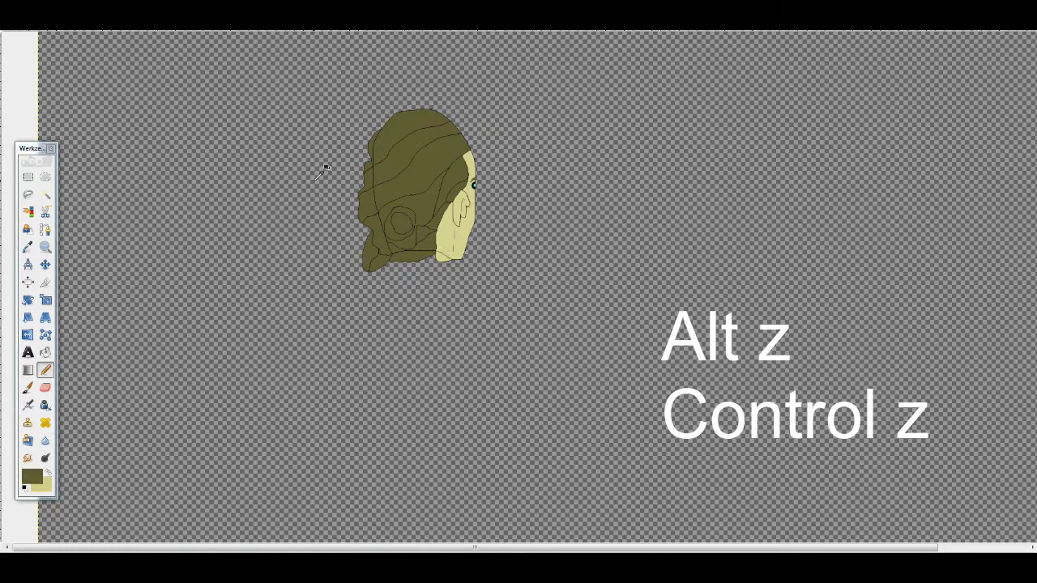
{"action": "key", "text": "ctrl+z"}
{"action": "key", "text": "ctrl+z"}
{"action": "key", "text": "ctrl+z"}
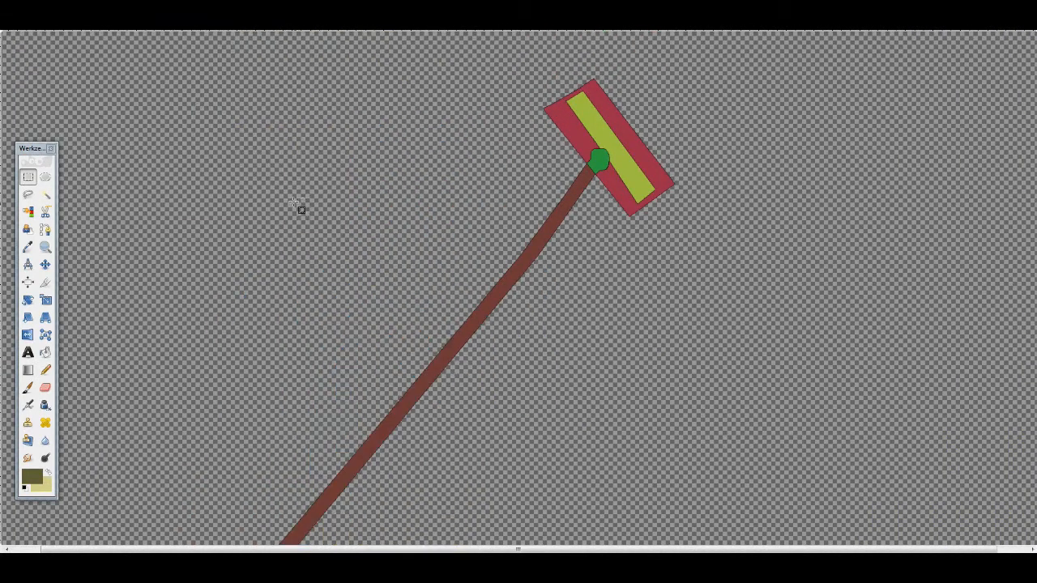
- Isolate the mop with its handle by removing the other layers and export it as the PNG image Stick.png
{"action": "key", "text": "shift+ctrl+j"}
{"action": "key", "text": "alt+d"}
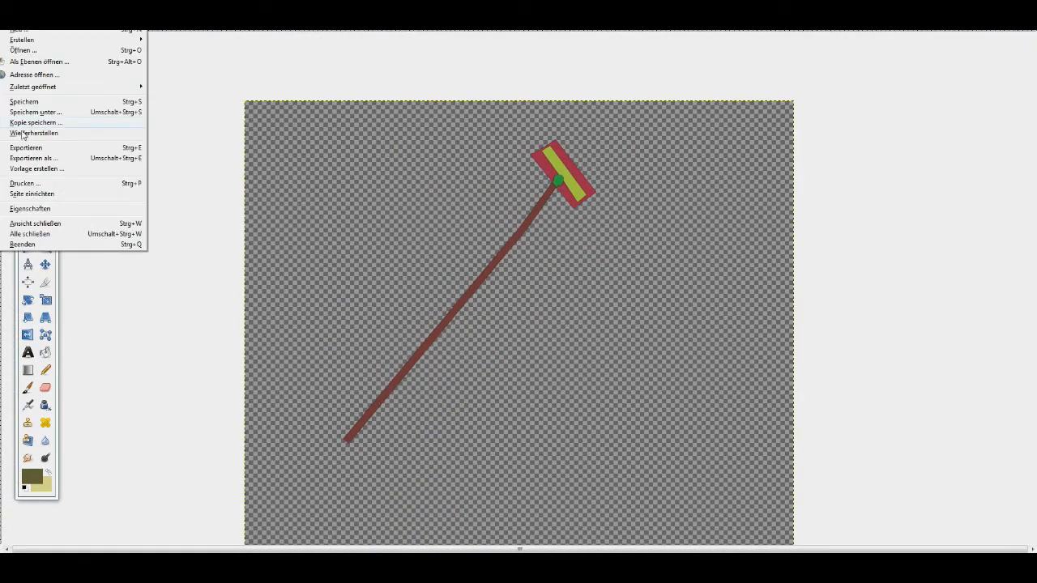
{"action": "left_click", "coordinate": [109, 162]}
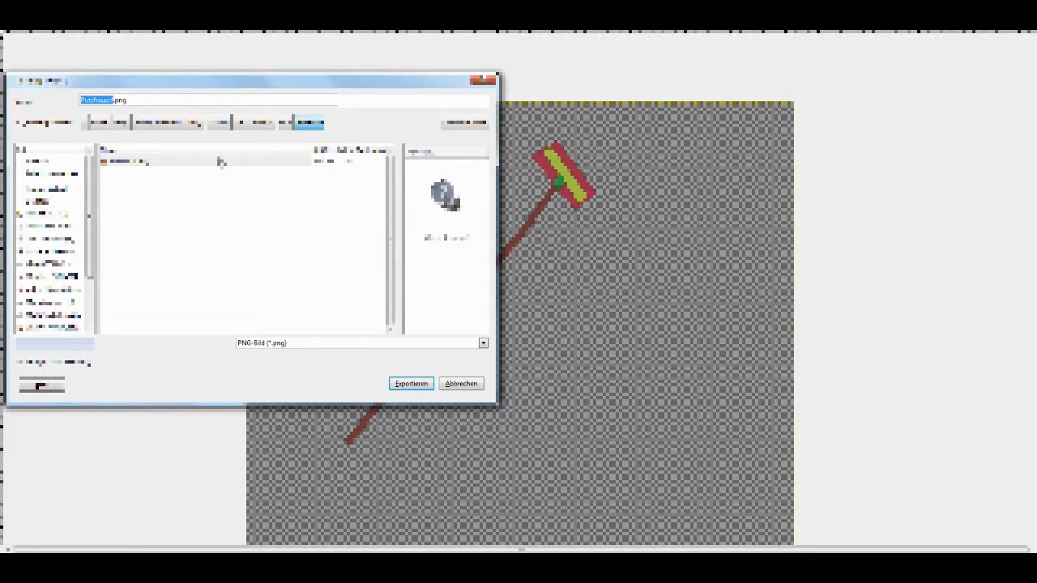
{"action": "type", "text": "Stick"}
{"action": "key", "text": "Return"}
{"action": "left_click", "coordinate": [546, 400]}
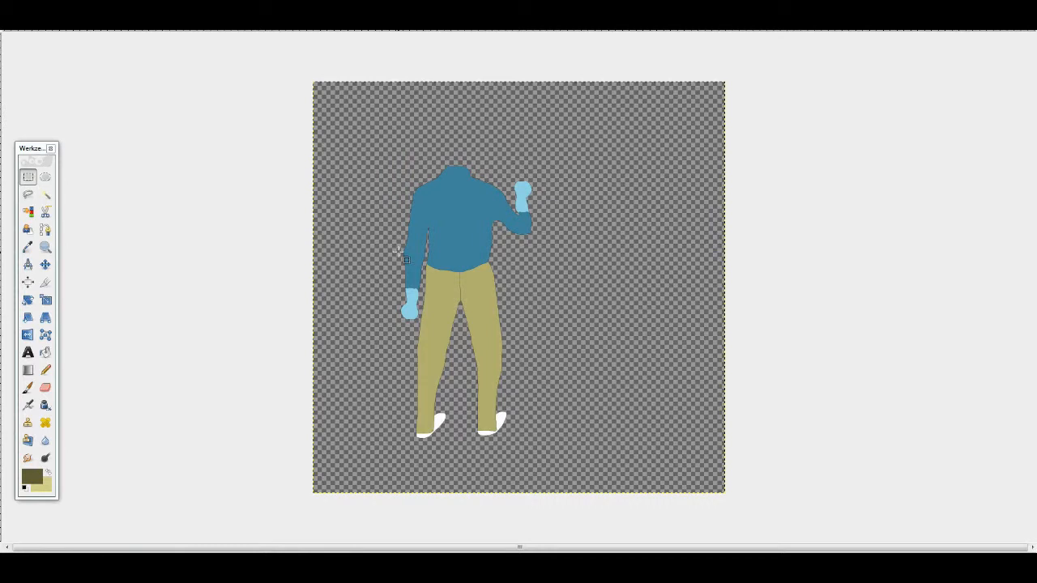
- Outline the torso with both arms and a narrow strip of the trousers below the shirt hem using Free Select
{"action": "scroll", "coordinate": [406, 259], "scroll_direction": "up", "scroll_amount": 2}
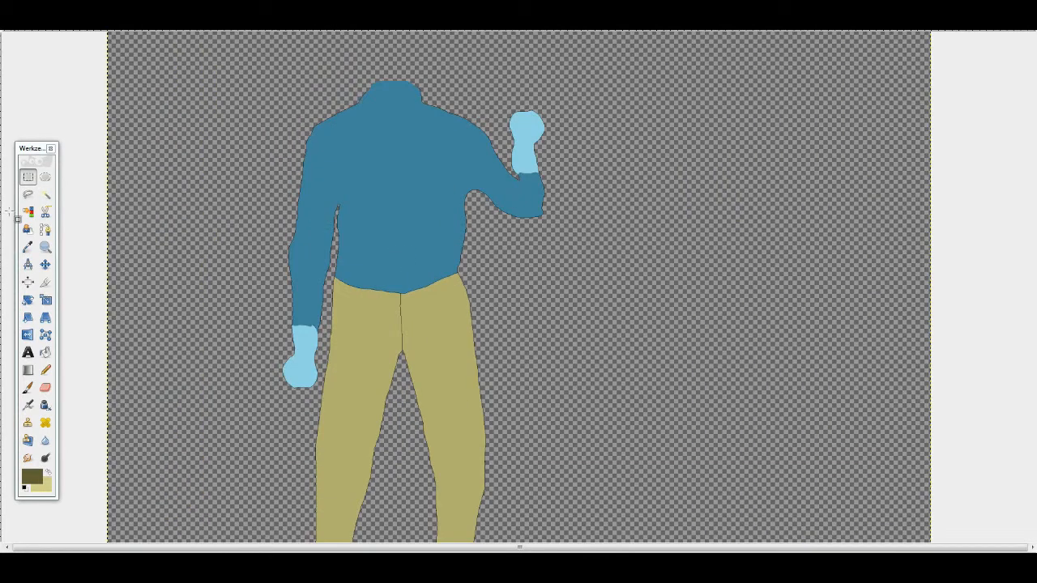
{"action": "key", "text": "f"}
{"action": "scroll", "coordinate": [380, 310], "scroll_direction": "up", "scroll_amount": 2}
{"action": "scroll", "coordinate": [392, 357], "scroll_direction": "up", "scroll_amount": 2}
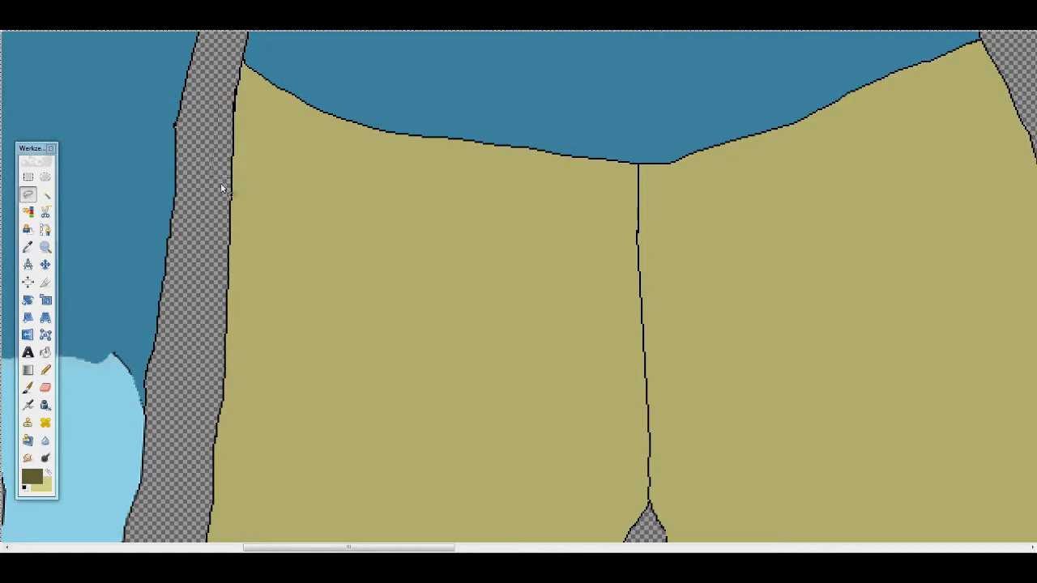
{"action": "left_click_drag", "start_coordinate": [218, 102], "coordinate": [210, 180]}
{"action": "left_click", "coordinate": [637, 235]}
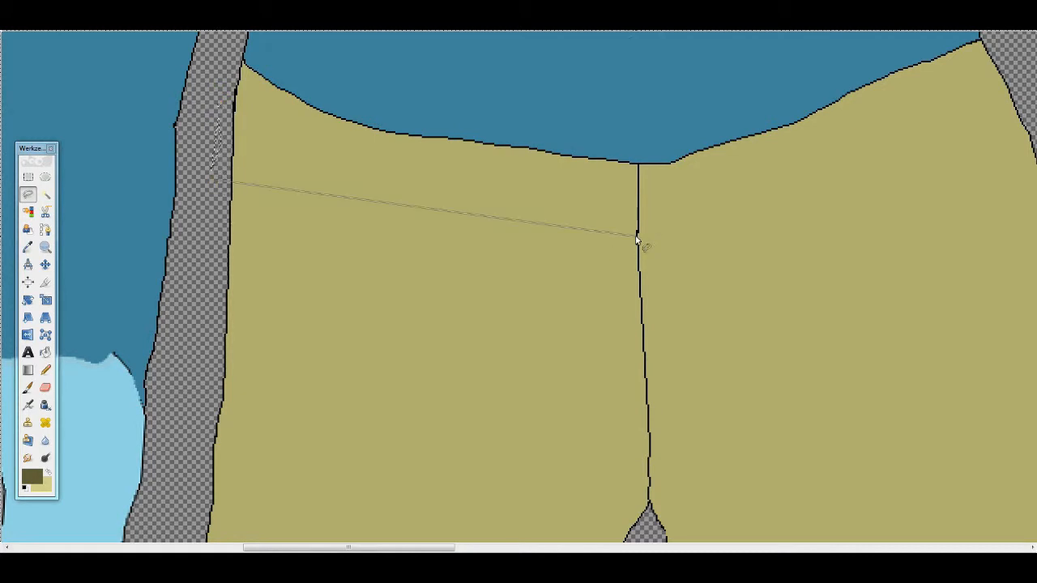
{"action": "left_click", "coordinate": [1013, 109]}
{"action": "scroll", "coordinate": [810, 454], "scroll_direction": "right", "scroll_amount": 2}
{"action": "scroll", "coordinate": [810, 389], "scroll_direction": "down", "scroll_amount": 1}
{"action": "scroll", "coordinate": [810, 390], "scroll_direction": "right", "scroll_amount": 4}
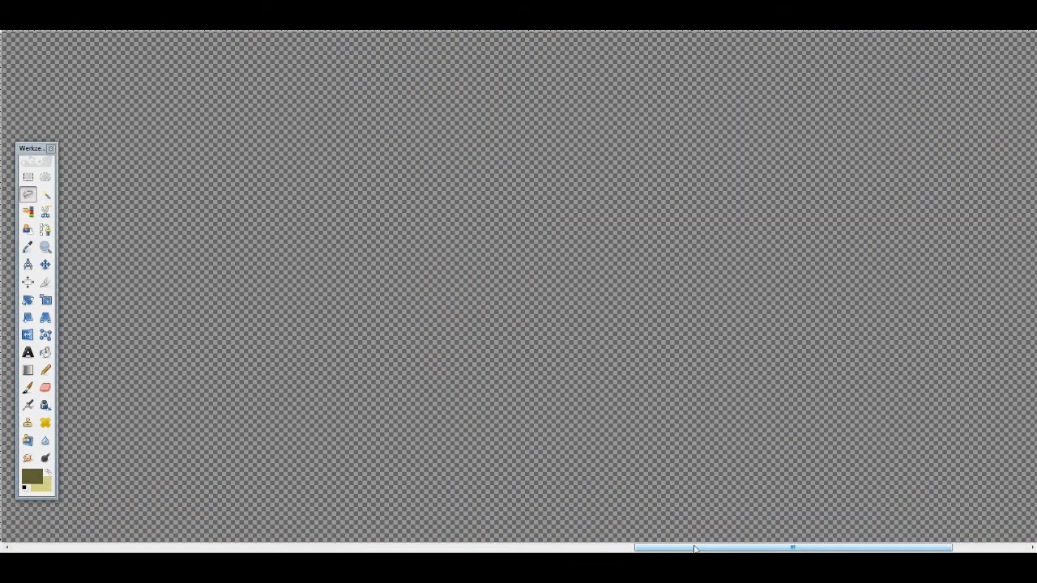
{"action": "left_click_drag", "start_coordinate": [696, 549], "coordinate": [301, 548]}
{"action": "scroll", "coordinate": [327, 352], "scroll_direction": "down", "scroll_amount": 3}
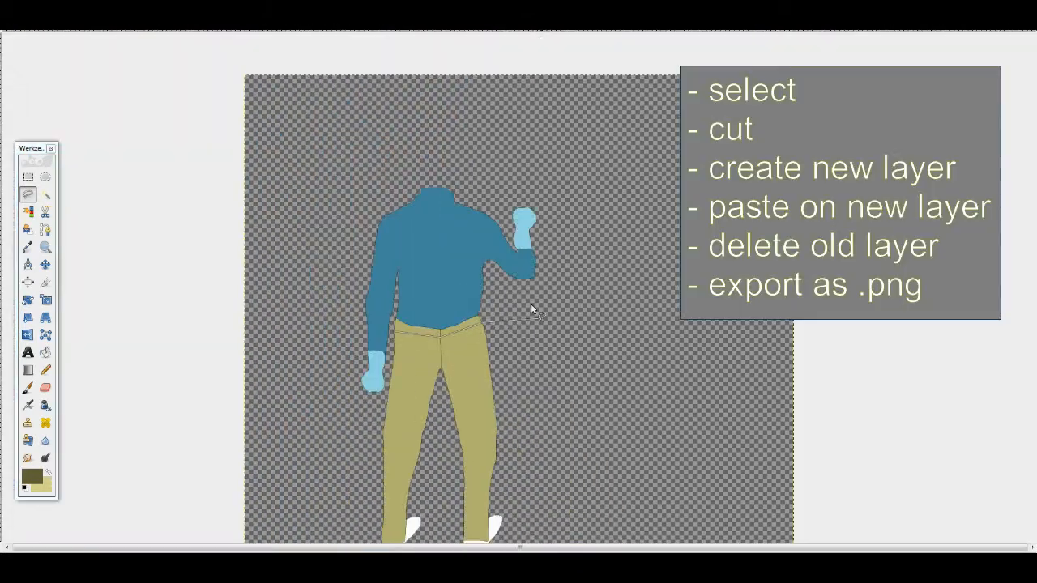
{"action": "left_click", "coordinate": [386, 393]}
{"action": "left_click", "coordinate": [394, 333]}
- Move the selected torso by cut and paste onto a new layer and delete the old layer holding the legs
{"action": "key", "text": "ctrl+x"}
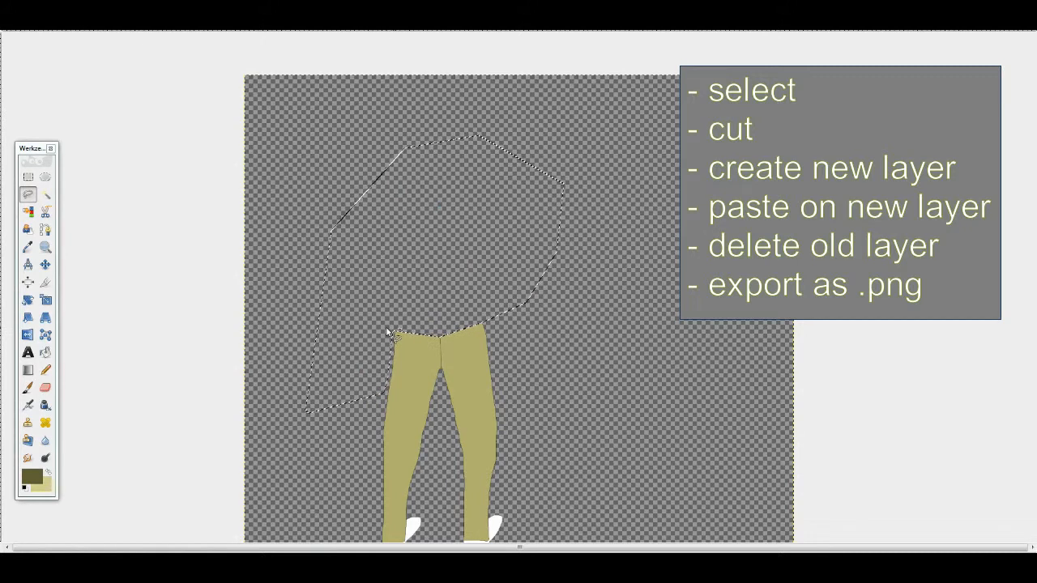
{"action": "left_click", "coordinate": [148, 15]}
{"action": "left_click", "coordinate": [157, 27]}
{"action": "left_click", "coordinate": [536, 378]}
{"action": "key", "text": "ctrl+v"}
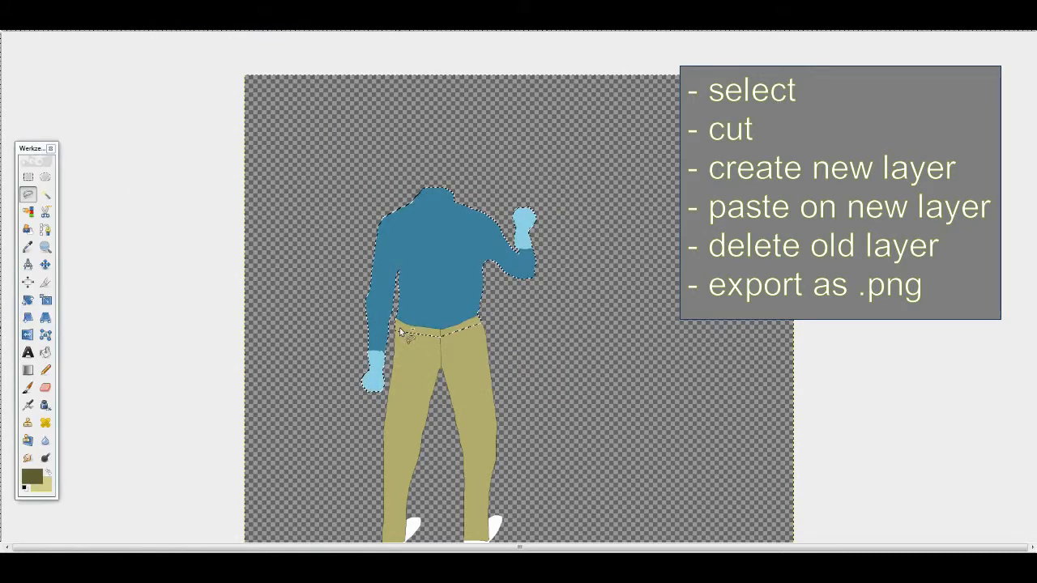
{"action": "left_click", "coordinate": [28, 177]}
{"action": "left_click", "coordinate": [310, 190]}
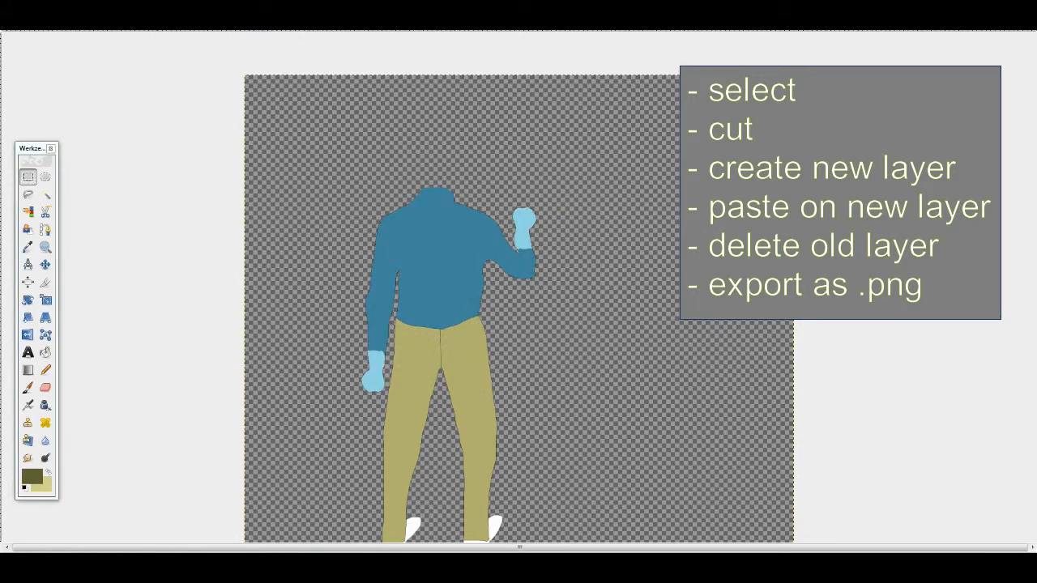
{"action": "left_click", "coordinate": [148, 15]}
{"action": "left_click", "coordinate": [182, 97]}
- Select the lower shirt edge together with the trouser strip and shift it straight down to lengthen the torso
{"action": "scroll", "coordinate": [409, 498], "scroll_direction": "up", "scroll_amount": 4}
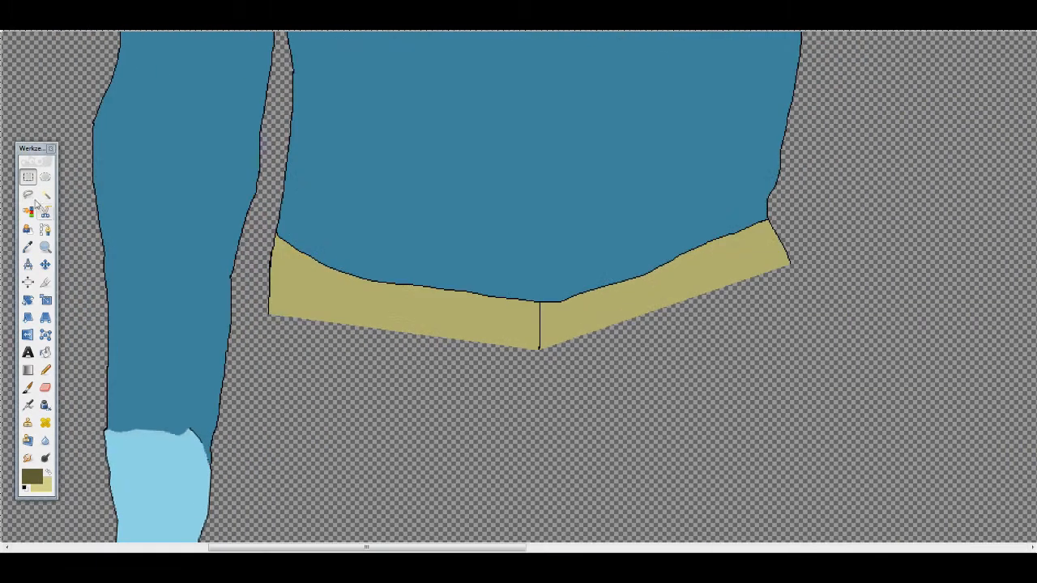
{"action": "left_click", "coordinate": [28, 194]}
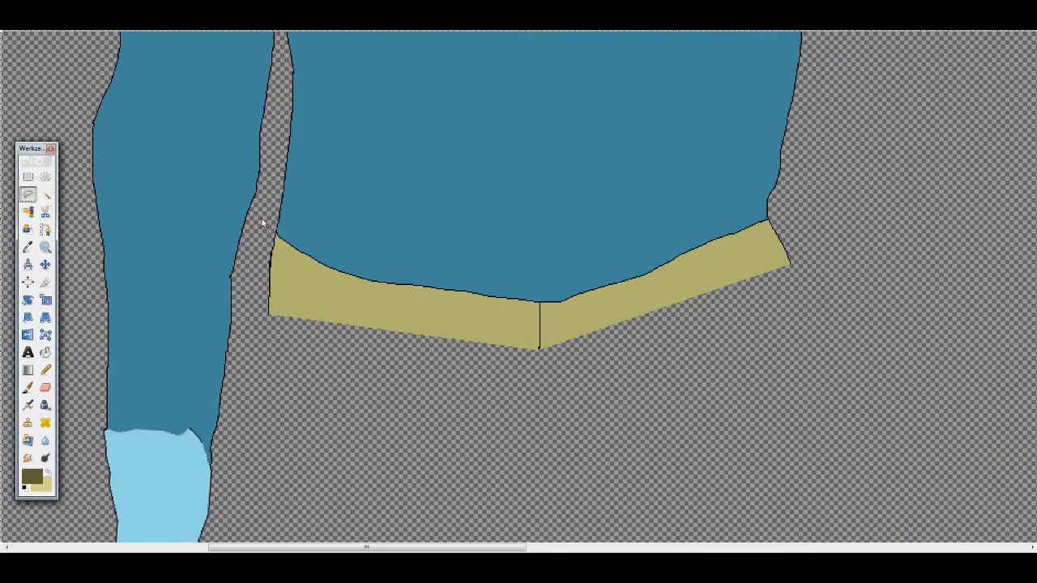
{"action": "left_click", "coordinate": [272, 218]}
{"action": "left_click", "coordinate": [790, 209]}
{"action": "left_click", "coordinate": [263, 221]}
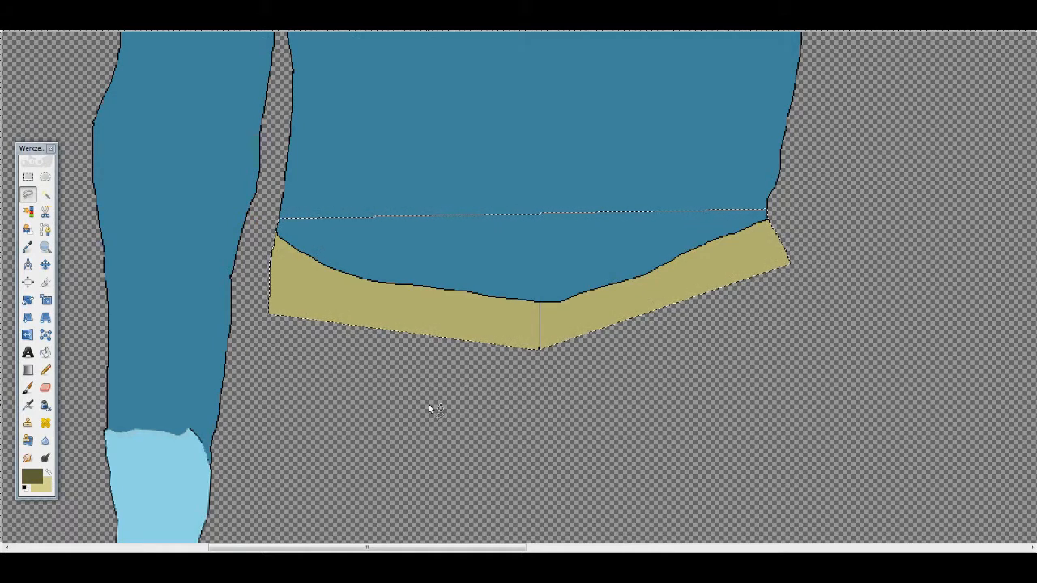
{"action": "left_click_drag", "start_coordinate": [498, 269], "coordinate": [493, 310]}
{"action": "left_click", "coordinate": [479, 448]}
- Redraw the black outline on the left side of the shirt hem and fill the leftover trouser wedge with shirt blue
{"action": "left_click", "coordinate": [45, 370]}
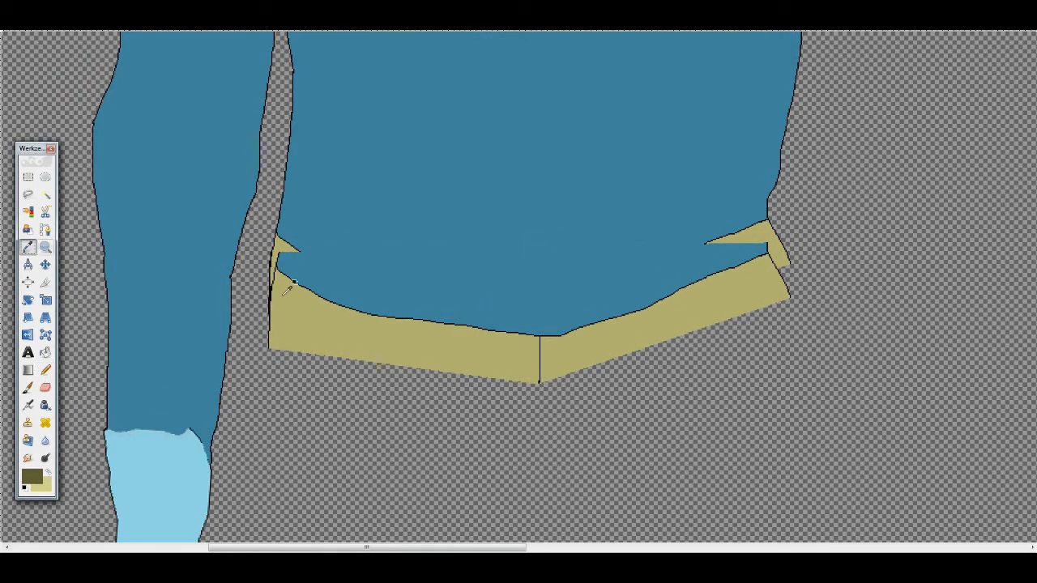
{"action": "scroll", "coordinate": [280, 281], "scroll_direction": "up", "scroll_amount": 6}
{"action": "left_click", "coordinate": [273, 215], "text": "ctrl"}
{"action": "left_click", "coordinate": [46, 388]}
{"action": "mouse_move", "coordinate": [223, 147]}
{"action": "left_mouse_down"}
{"action": "mouse_move", "coordinate": [213, 322]}
{"action": "mouse_move", "coordinate": [233, 126]}
{"action": "left_mouse_up"}
{"action": "scroll", "coordinate": [233, 125], "scroll_direction": "up", "scroll_amount": 2}
{"action": "left_click_drag", "start_coordinate": [237, 239], "coordinate": [226, 192]}
{"action": "scroll", "coordinate": [231, 162], "scroll_direction": "up", "scroll_amount": 2}
{"action": "left_click", "coordinate": [45, 370]}
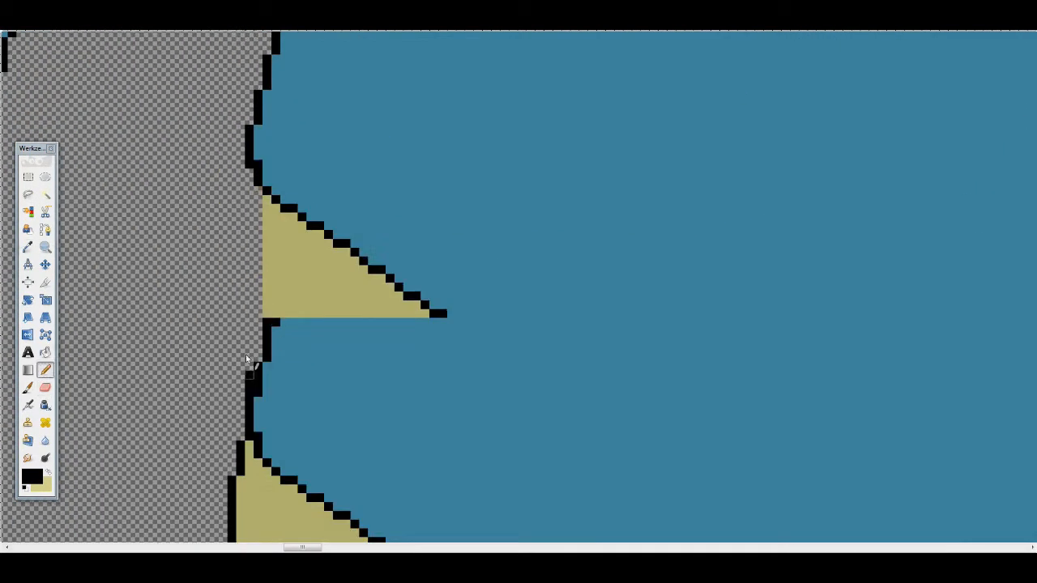
{"action": "left_click_drag", "start_coordinate": [250, 364], "coordinate": [240, 180]}
{"action": "left_click", "coordinate": [45, 353]}
{"action": "left_click_drag", "start_coordinate": [440, 313], "coordinate": [267, 204]}
- Erase the remaining trouser strip below the shirt hem
{"action": "scroll", "coordinate": [267, 205], "scroll_direction": "down", "scroll_amount": 2}
{"action": "double_click", "coordinate": [45, 388]}
{"action": "mouse_move", "coordinate": [169, 293]}
{"action": "left_mouse_down"}
{"action": "mouse_move", "coordinate": [204, 338]}
{"action": "mouse_move", "coordinate": [318, 418]}
{"action": "mouse_move", "coordinate": [352, 512]}
{"action": "mouse_move", "coordinate": [637, 446]}
{"action": "mouse_move", "coordinate": [731, 529]}
{"action": "mouse_move", "coordinate": [676, 270]}
{"action": "mouse_move", "coordinate": [589, 283]}
{"action": "mouse_move", "coordinate": [860, 182]}
{"action": "mouse_move", "coordinate": [638, 255]}
{"action": "mouse_move", "coordinate": [797, 152]}
{"action": "mouse_move", "coordinate": [678, 343]}
{"action": "mouse_move", "coordinate": [856, 278]}
{"action": "mouse_move", "coordinate": [195, 264]}
{"action": "mouse_move", "coordinate": [468, 300]}
{"action": "mouse_move", "coordinate": [751, 220]}
{"action": "left_mouse_up"}
- Clean up the right side of the shirt hem, redraw its black outline and fill the leftover wedge with shirt blue
{"action": "scroll", "coordinate": [757, 122], "scroll_direction": "up", "scroll_amount": 3}
{"action": "left_click", "coordinate": [46, 370]}
{"action": "left_click", "coordinate": [46, 388]}
{"action": "left_click_drag", "start_coordinate": [717, 251], "coordinate": [810, 454]}
{"action": "left_click", "coordinate": [45, 370]}
{"action": "left_click_drag", "start_coordinate": [363, 375], "coordinate": [697, 241]}
{"action": "left_click", "coordinate": [46, 353]}
{"action": "left_click", "coordinate": [556, 349]}
{"action": "scroll", "coordinate": [555, 365], "scroll_direction": "down", "scroll_amount": 11}
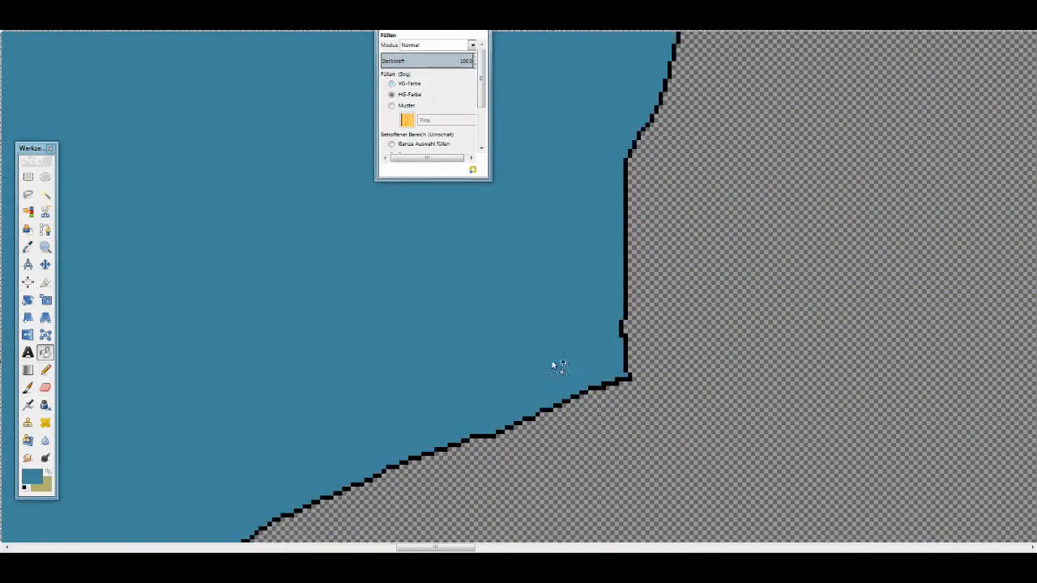
- Export the isolated torso as Torso.png in PNG format with the offered PNG options
{"action": "left_click_drag", "start_coordinate": [429, 5], "coordinate": [877, 137]}
{"action": "left_click", "coordinate": [9, 19]}
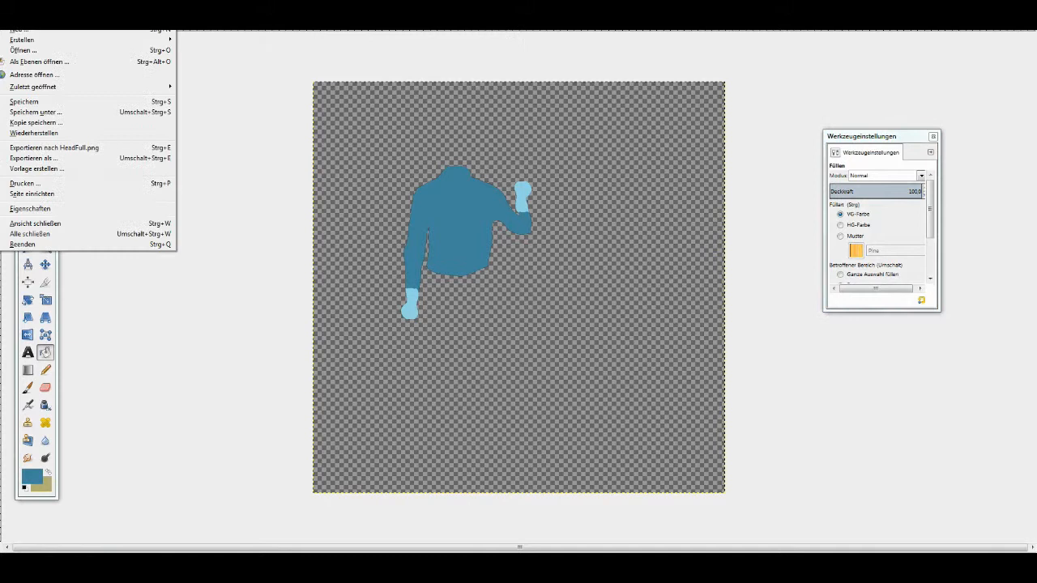
{"action": "left_click", "coordinate": [36, 159]}
{"action": "type", "text": "Torso"}
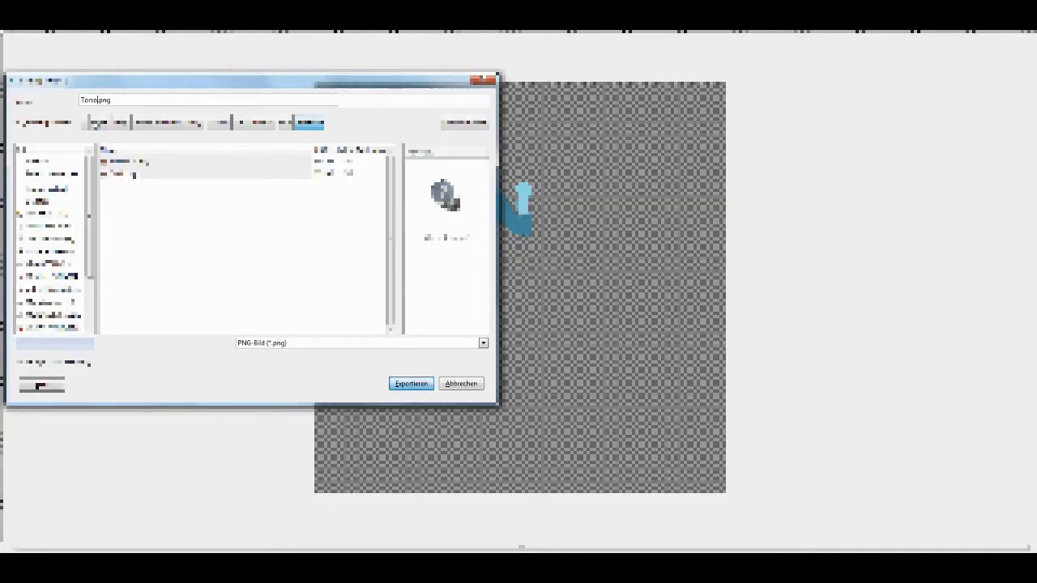
{"action": "key", "text": "Return"}
{"action": "left_click", "coordinate": [538, 395]}
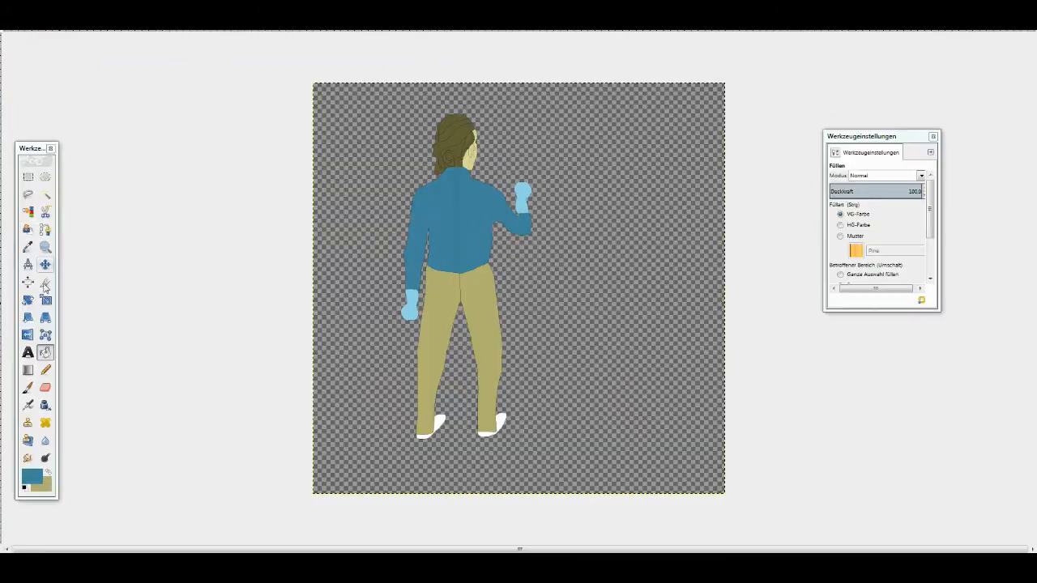
- Paint over the excess black outline pixels on the upper left trouser edge with the trouser colour using a 1-pixel pencil
{"action": "left_click", "coordinate": [28, 194]}
{"action": "scroll", "coordinate": [406, 286], "scroll_direction": "up", "scroll_amount": 3}
{"action": "scroll", "coordinate": [350, 377], "scroll_direction": "up", "scroll_amount": 6}
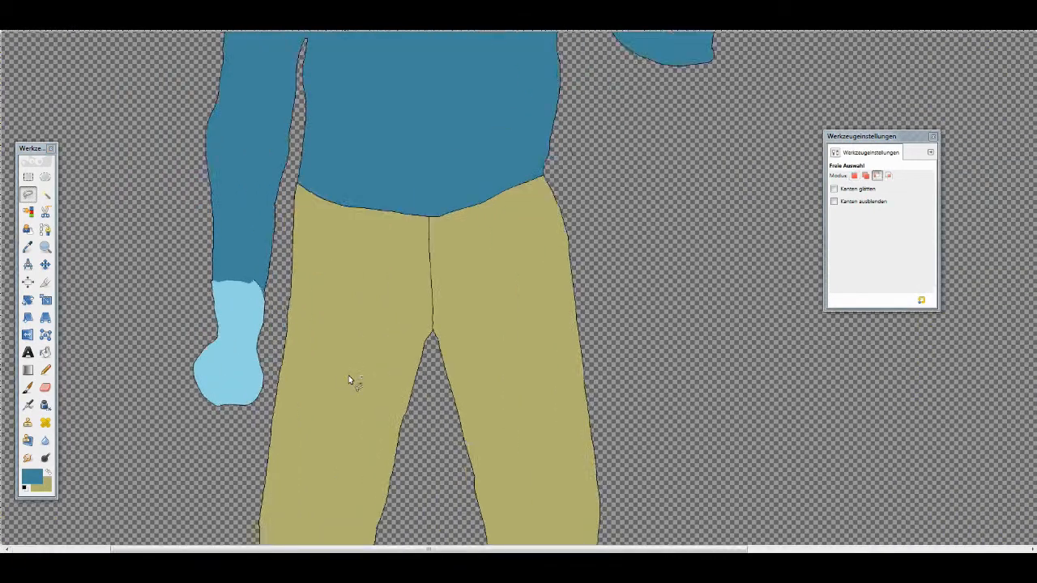
{"action": "scroll", "coordinate": [351, 300], "scroll_direction": "up", "scroll_amount": 2}
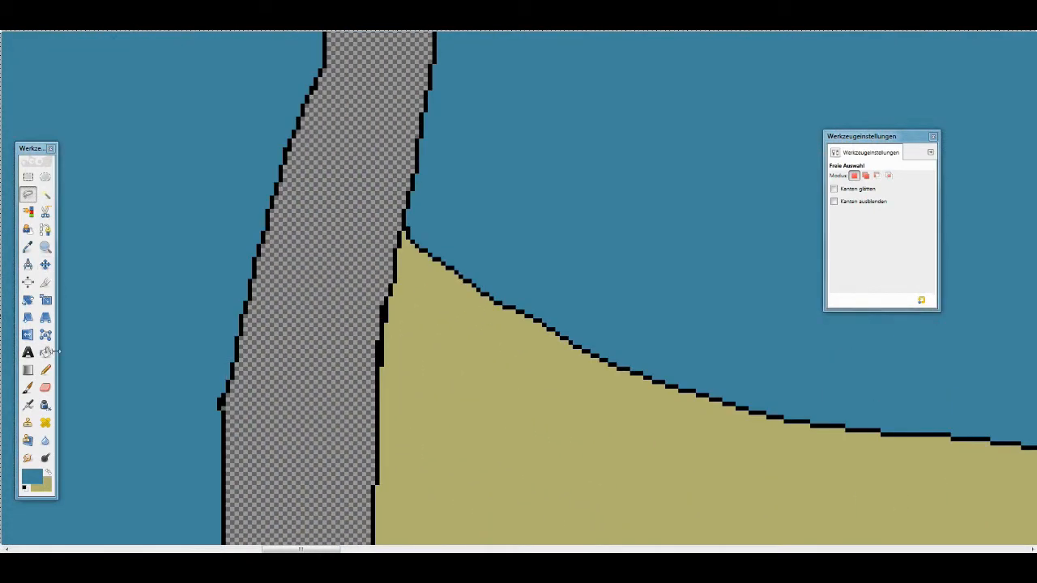
{"action": "left_click", "coordinate": [27, 247]}
{"action": "left_click", "coordinate": [402, 364]}
{"action": "left_click", "coordinate": [46, 370]}
{"action": "left_click_drag", "start_coordinate": [383, 346], "coordinate": [382, 367]}
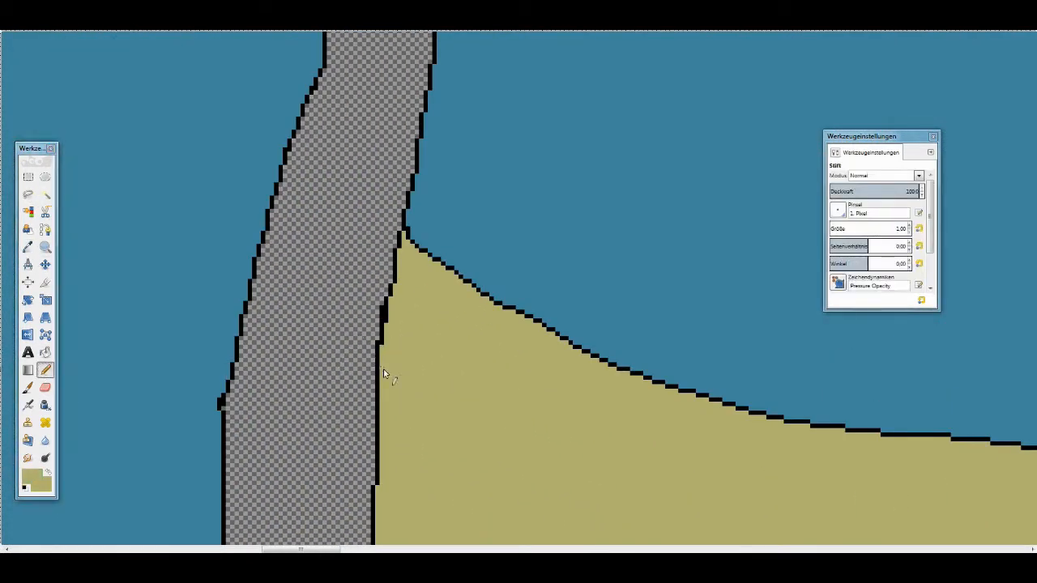
- Trace a free selection along the waistline between shirt and trousers and close it around the upper body
{"action": "scroll", "coordinate": [400, 326], "scroll_direction": "down", "scroll_amount": 2}
{"action": "scroll", "coordinate": [562, 470], "scroll_direction": "down", "scroll_amount": 3}
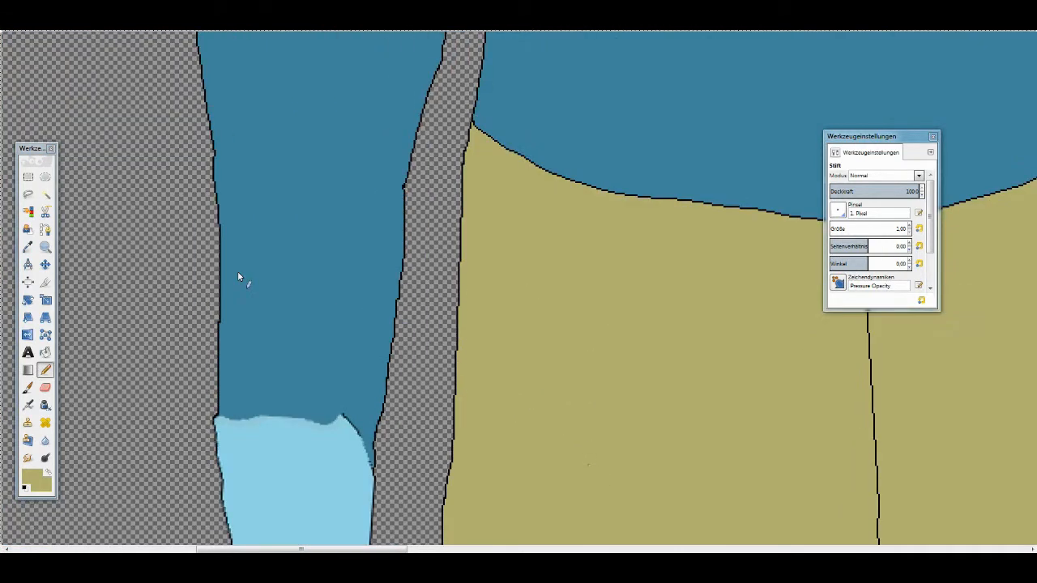
{"action": "left_click", "coordinate": [28, 196]}
{"action": "scroll", "coordinate": [472, 181], "scroll_direction": "up", "scroll_amount": 4}
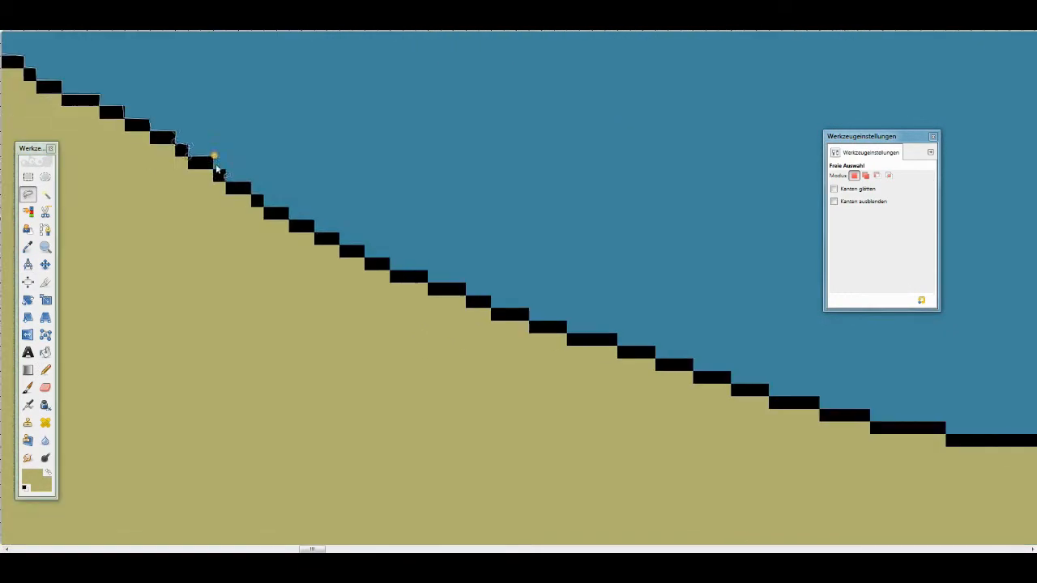
{"action": "left_click", "coordinate": [656, 357]}
{"action": "scroll", "coordinate": [946, 433], "scroll_direction": "right", "scroll_amount": 8}
{"action": "left_click", "coordinate": [919, 509]}
{"action": "scroll", "coordinate": [1005, 519], "scroll_direction": "right", "scroll_amount": 9}
{"action": "left_click", "coordinate": [764, 215]}
{"action": "left_click_drag", "start_coordinate": [862, 136], "coordinate": [203, 257]}
{"action": "scroll", "coordinate": [886, 234], "scroll_direction": "right", "scroll_amount": 8}
{"action": "left_click", "coordinate": [964, 201]}
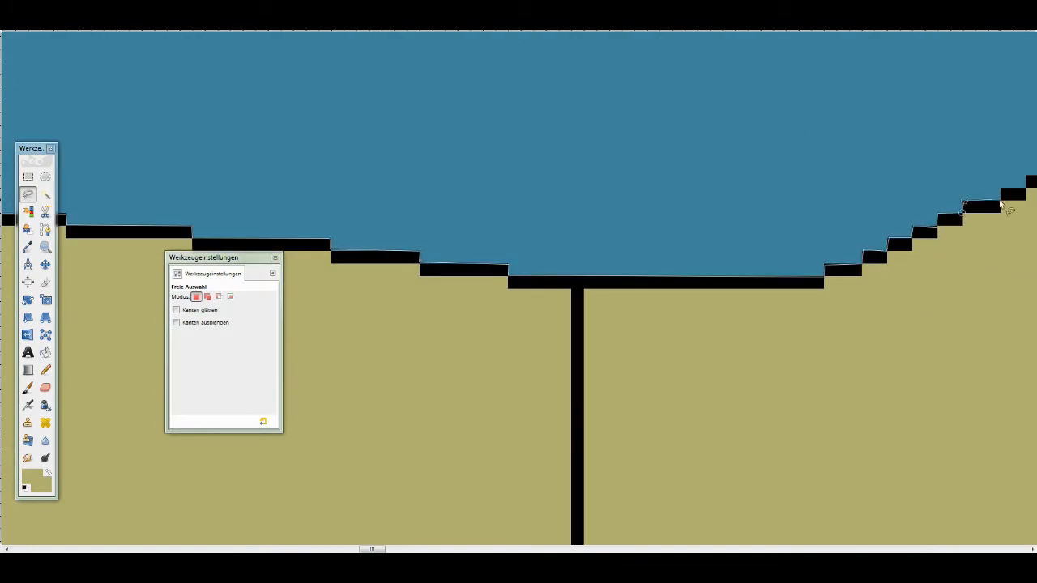
{"action": "scroll", "coordinate": [1001, 203], "scroll_direction": "right", "scroll_amount": 8}
{"action": "left_click", "coordinate": [946, 64]}
{"action": "scroll", "coordinate": [946, 67], "scroll_direction": "right", "scroll_amount": 8}
{"action": "left_click", "coordinate": [969, 68]}
{"action": "scroll", "coordinate": [969, 68], "scroll_direction": "up", "scroll_amount": 5}
{"action": "scroll", "coordinate": [968, 68], "scroll_direction": "right", "scroll_amount": 9}
{"action": "left_click", "coordinate": [416, 350]}
{"action": "left_click", "coordinate": [693, 197]}
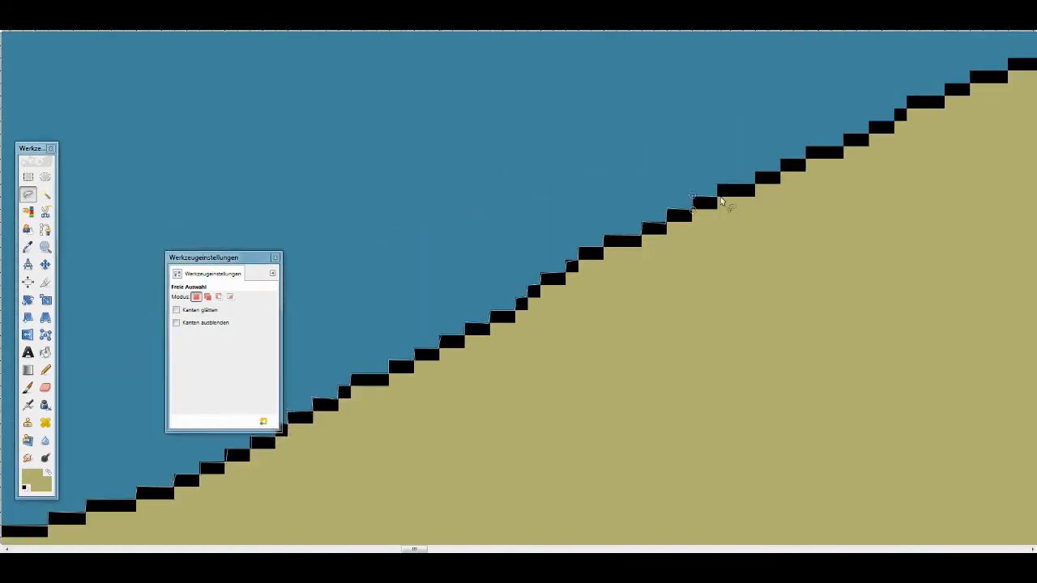
{"action": "scroll", "coordinate": [721, 202], "scroll_direction": "down", "scroll_amount": 5}
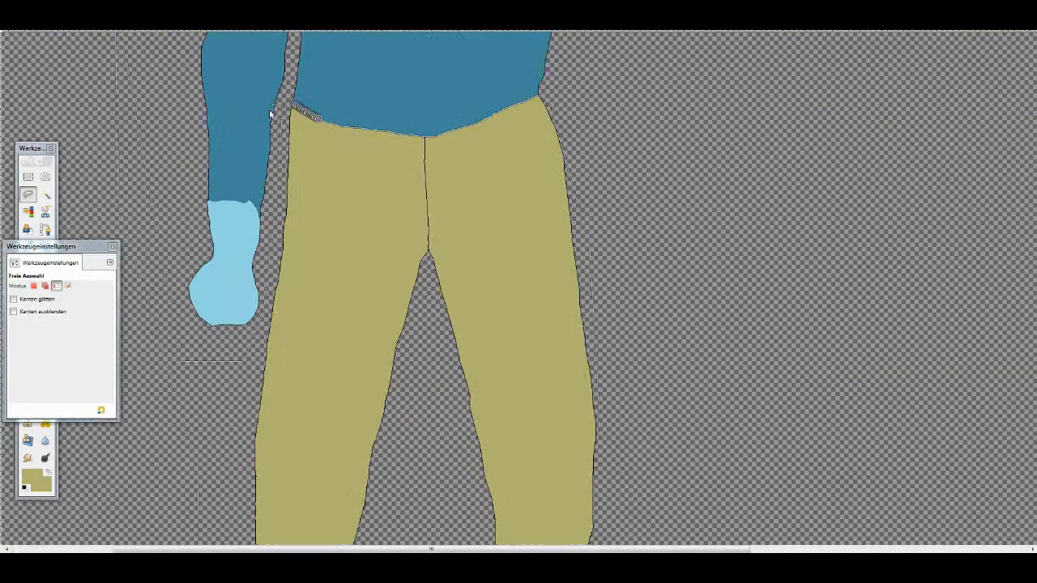
{"action": "left_click", "coordinate": [181, 85]}
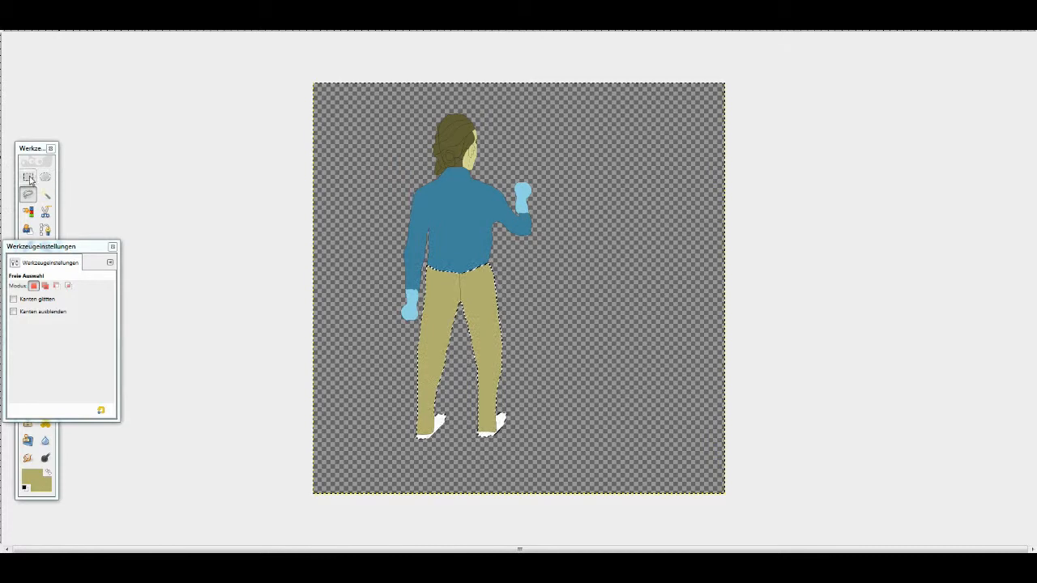
- Remove the upper body and delete the other layers, keeping only the trousers and shoes
{"action": "left_click", "coordinate": [28, 177]}
{"action": "left_click", "coordinate": [150, 22]}
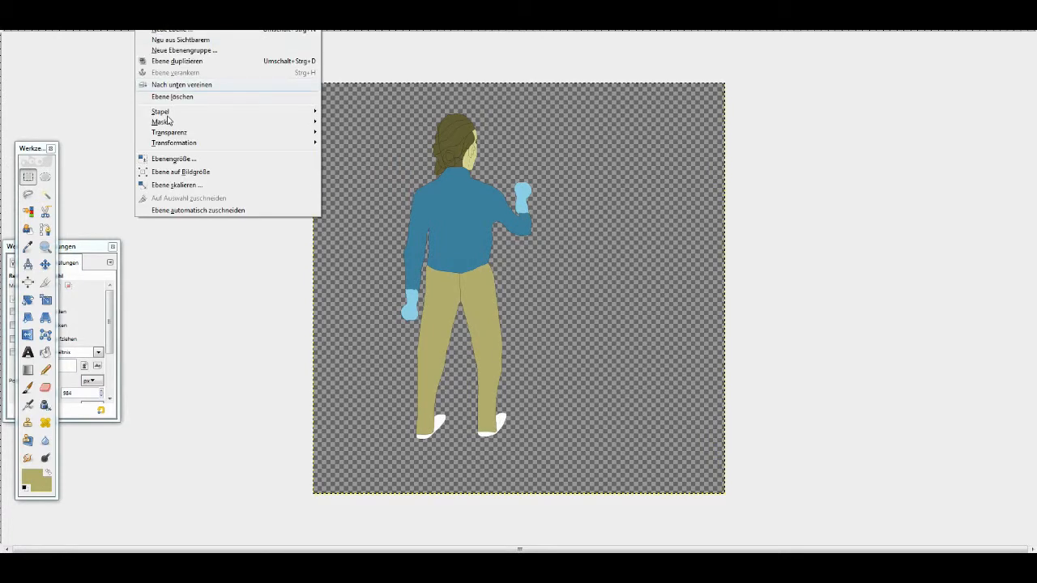
{"action": "left_click", "coordinate": [169, 97]}
{"action": "key", "text": "ctrl+z"}
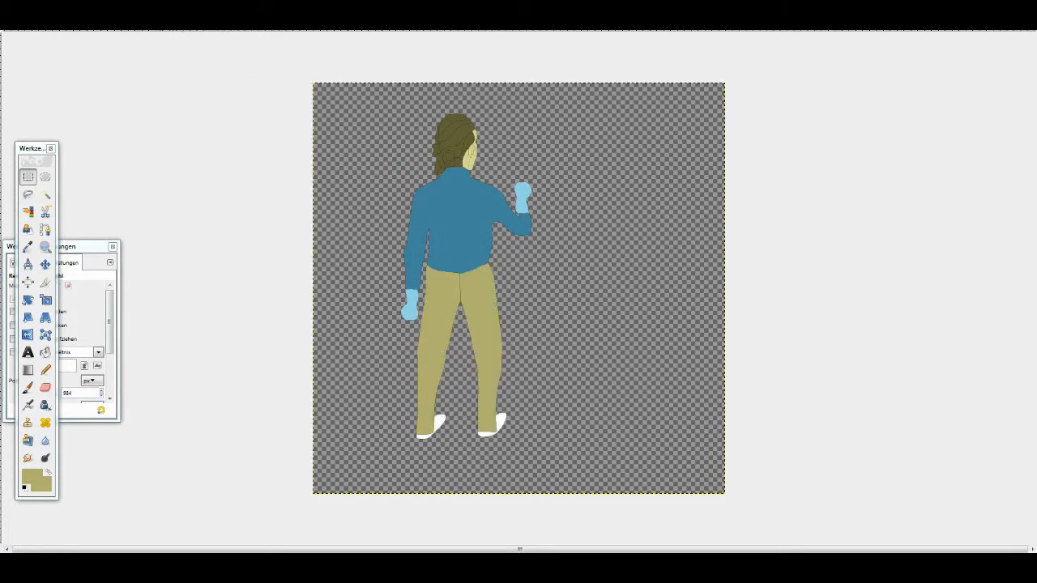
{"action": "left_click", "coordinate": [151, 22]}
{"action": "left_click", "coordinate": [166, 95]}
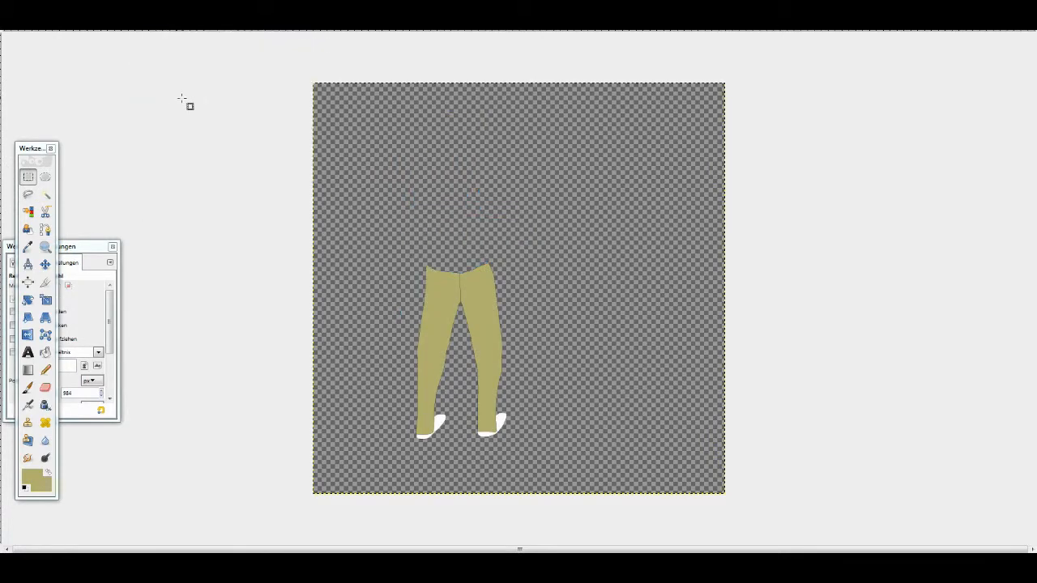
- Export the isolated trousers and shoes as Legs.png in PNG format with the offered PNG options
{"action": "left_click", "coordinate": [12, 22]}
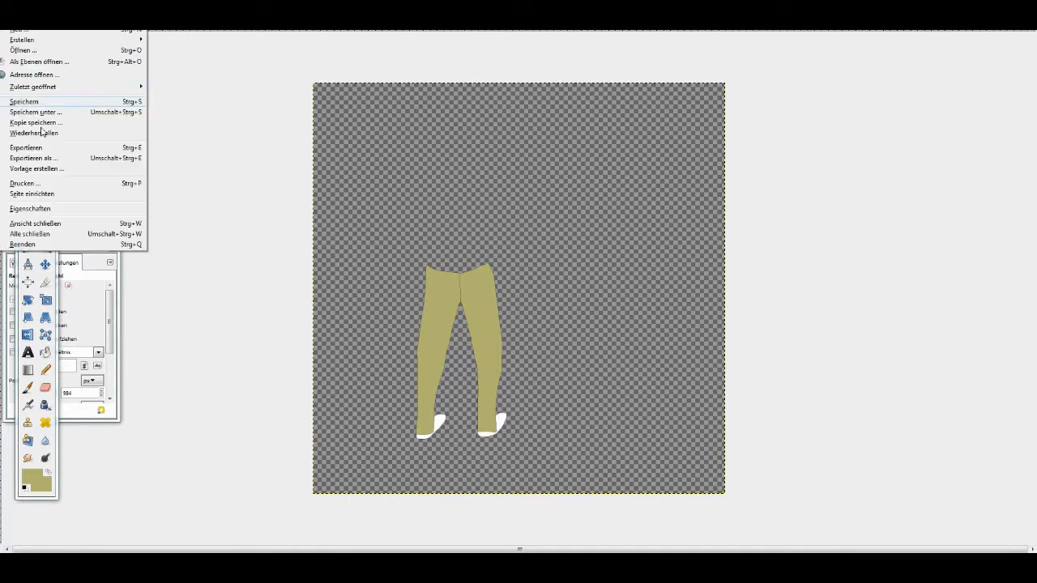
{"action": "left_click", "coordinate": [43, 159]}
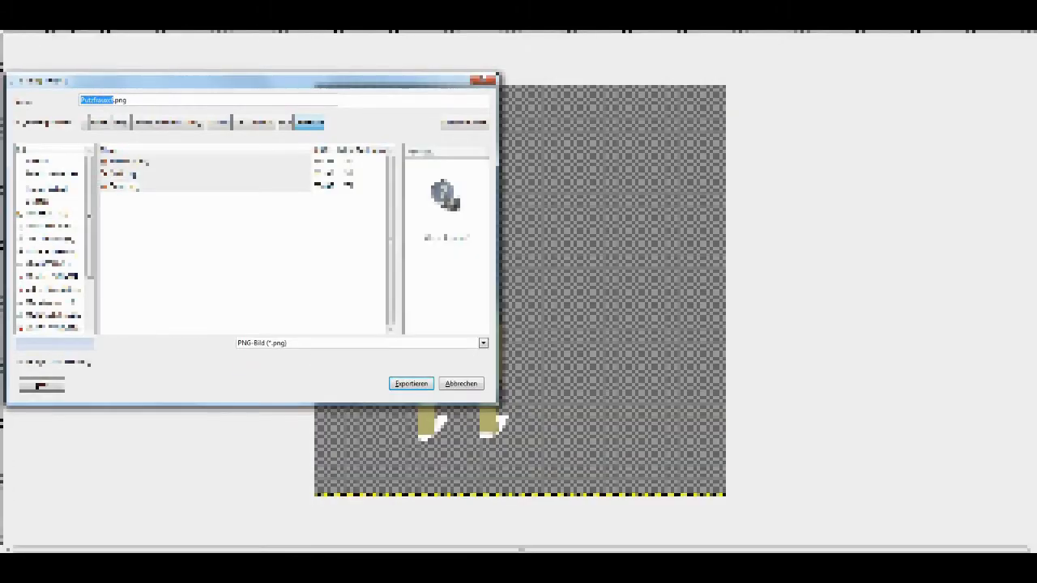
{"action": "key", "text": "Return"}
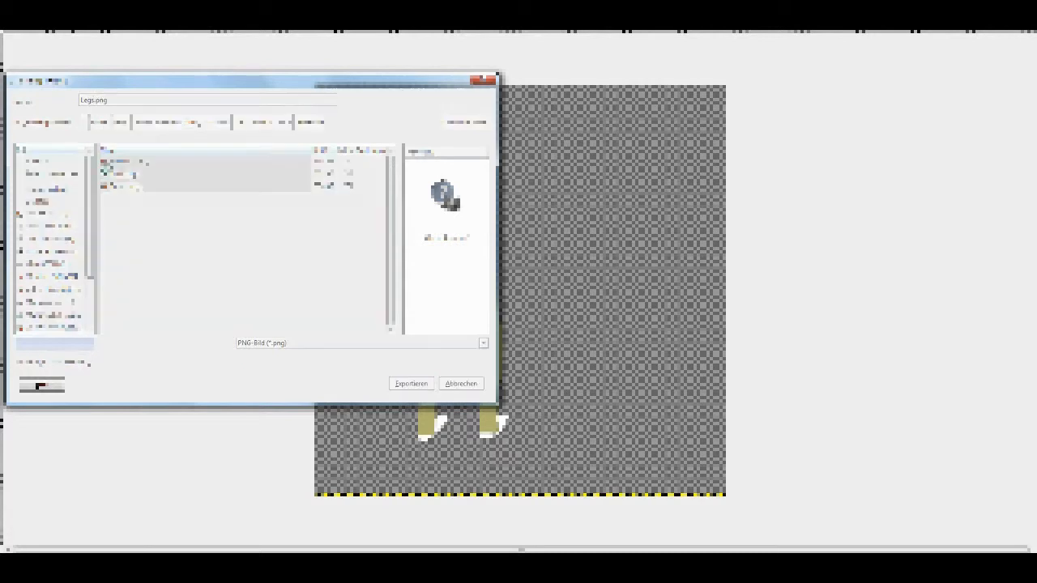
{"action": "left_click", "coordinate": [549, 394]}
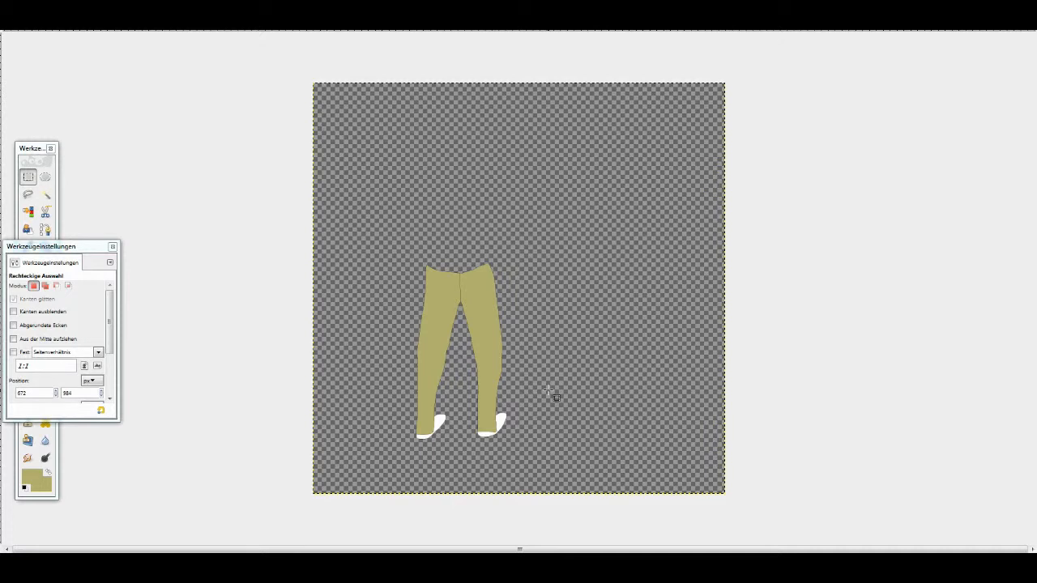
- Trace a closed free selection around the left leg and shoe, bulging past the centre seam into the right trouser half
{"action": "right_click", "coordinate": [549, 390]}
{"action": "left_click", "coordinate": [555, 346]}
{"action": "scroll", "coordinate": [425, 347], "scroll_direction": "up", "scroll_amount": 4}
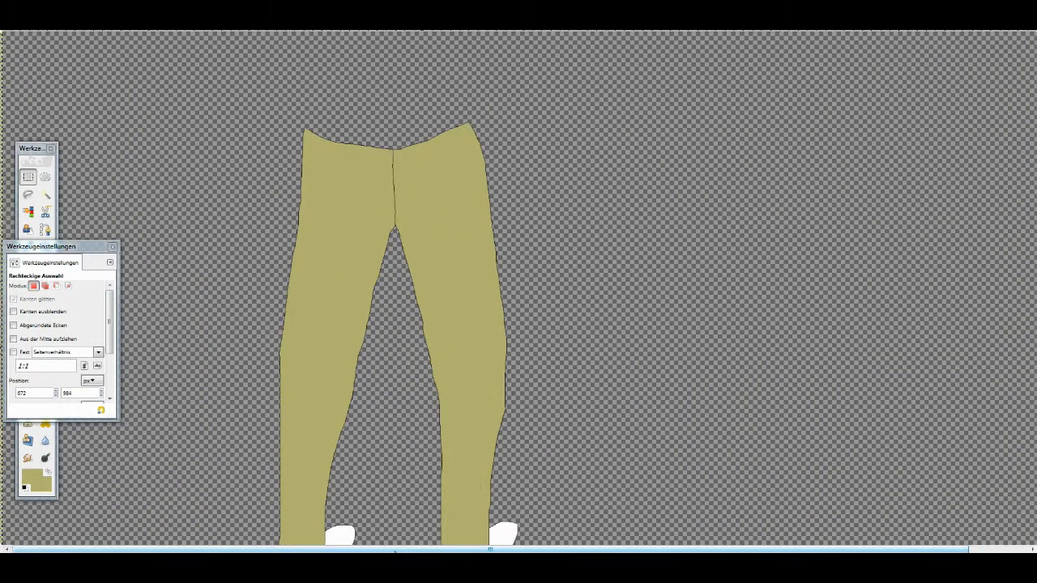
{"action": "scroll", "coordinate": [281, 371], "scroll_direction": "up", "scroll_amount": 10}
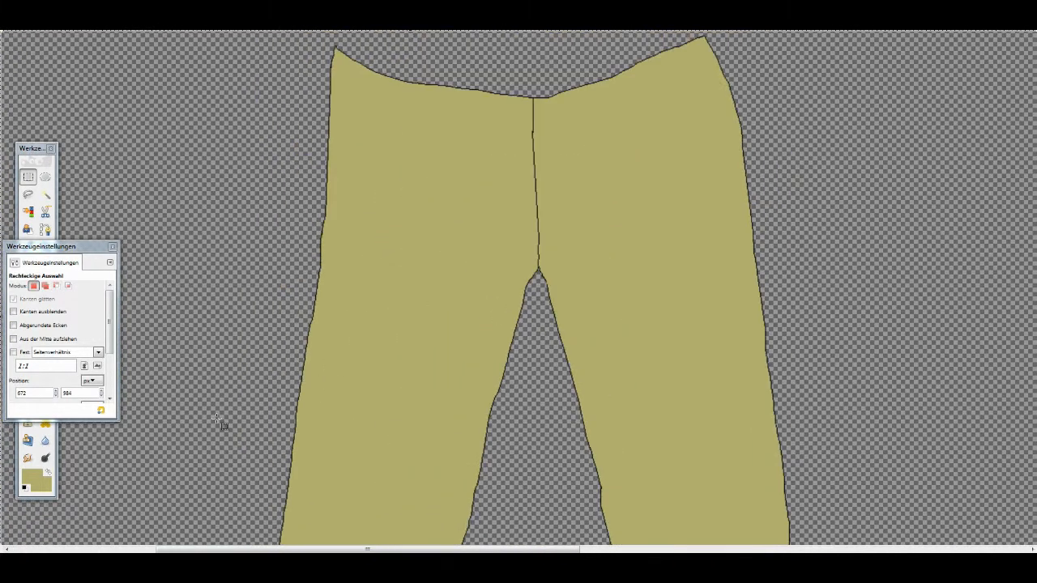
{"action": "left_click", "coordinate": [30, 148]}
{"action": "key", "text": "f"}
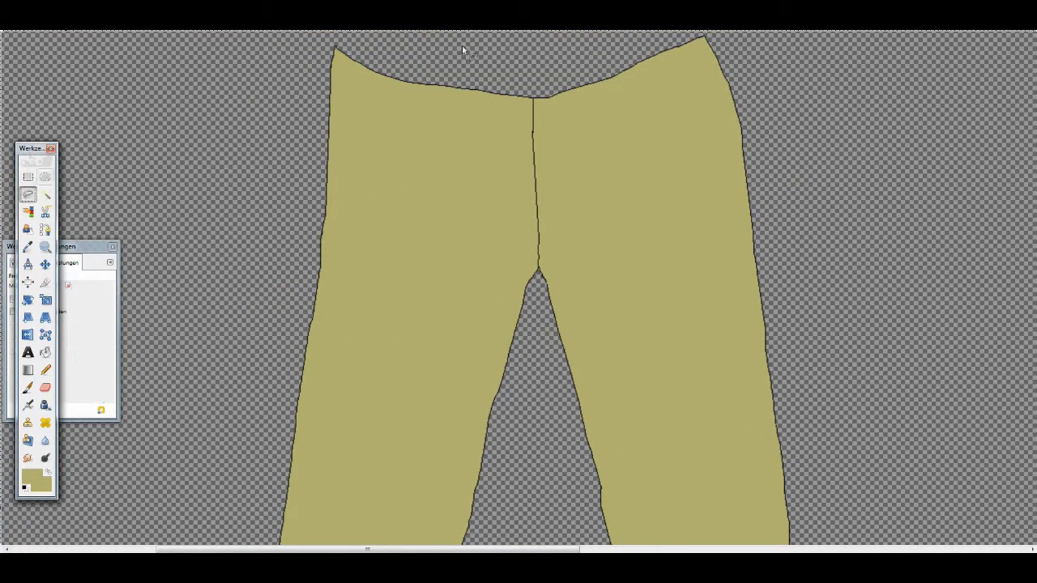
{"action": "left_click", "coordinate": [533, 98]}
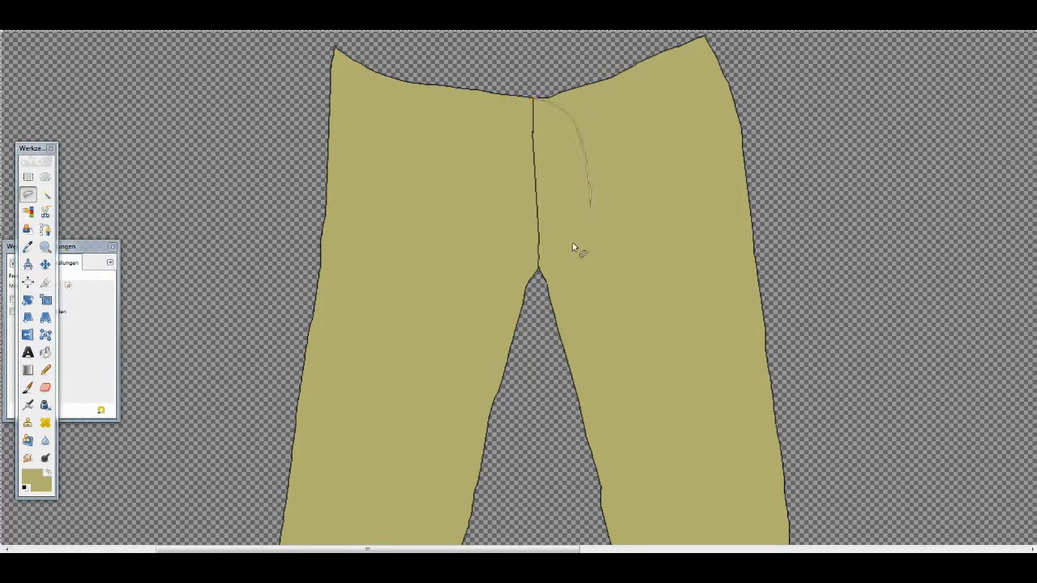
{"action": "scroll", "coordinate": [542, 260], "scroll_direction": "up", "scroll_amount": 6}
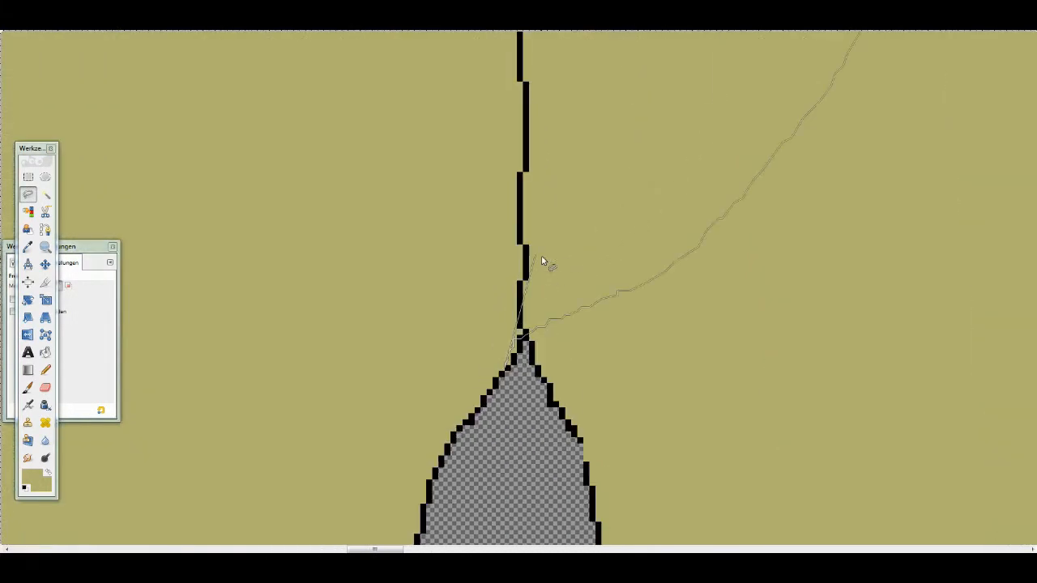
{"action": "left_click_drag", "start_coordinate": [515, 342], "coordinate": [508, 365]}
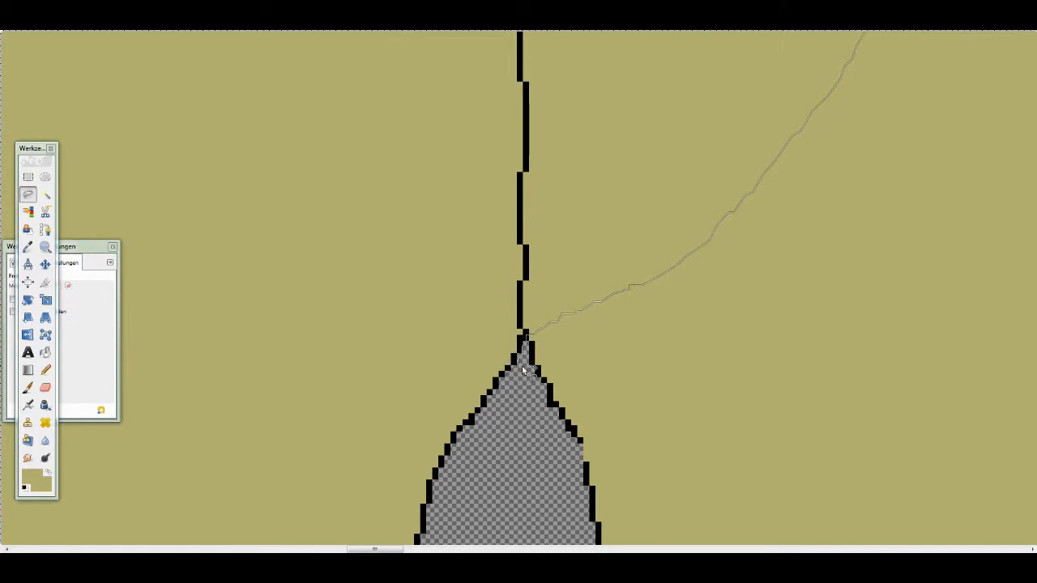
{"action": "scroll", "coordinate": [522, 369], "scroll_direction": "down", "scroll_amount": 6}
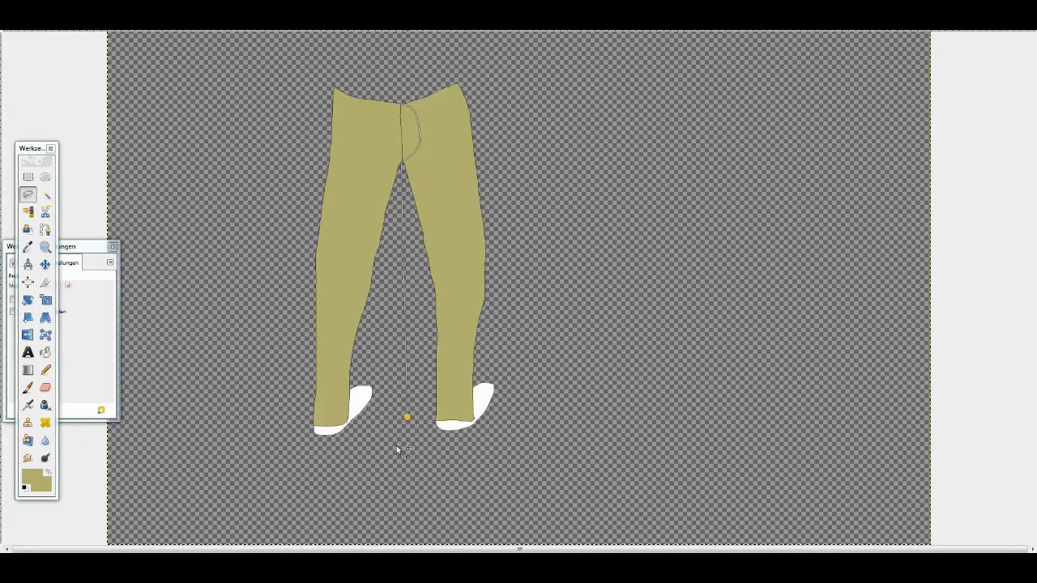
{"action": "left_click", "coordinate": [401, 103]}
- Cut the selected left leg onto a new layer and delete the layer that holds the right leg
{"action": "key", "text": "ctrl+x"}
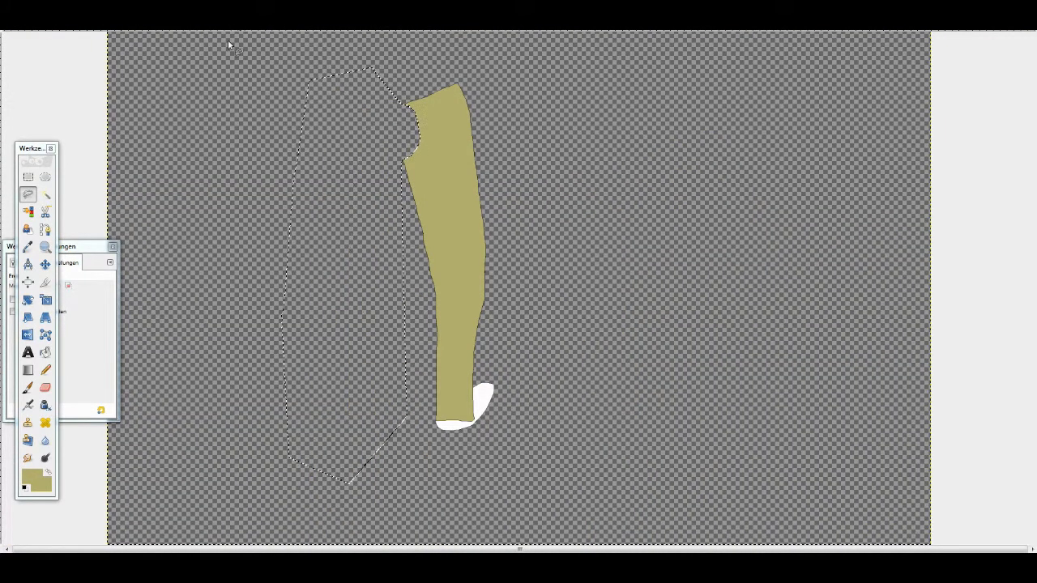
{"action": "left_click", "coordinate": [146, 22]}
{"action": "left_click", "coordinate": [170, 31]}
{"action": "key", "text": "Return"}
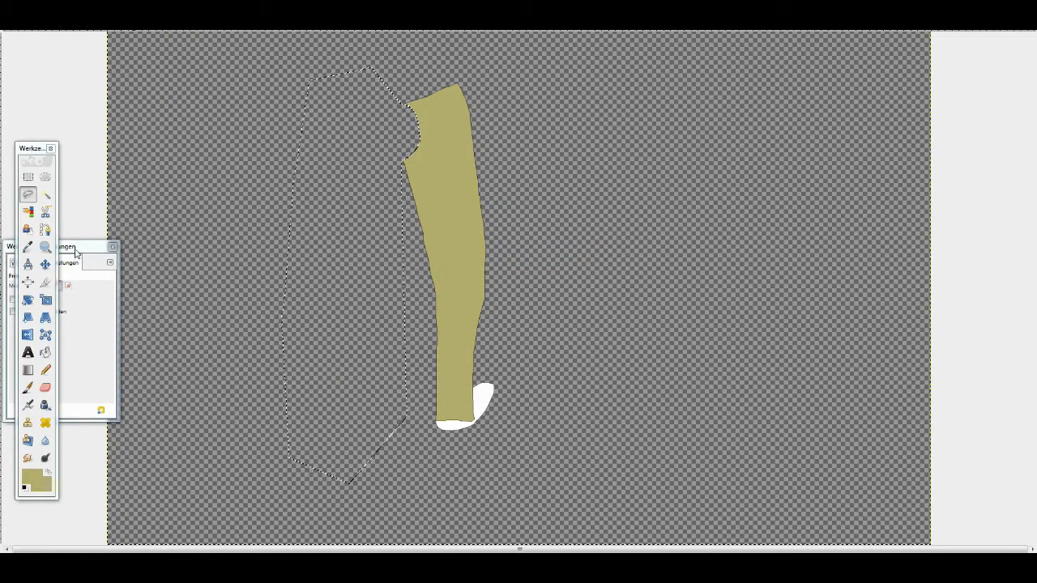
{"action": "key", "text": "ctrl+v"}
{"action": "left_click", "coordinate": [28, 176]}
{"action": "left_click", "coordinate": [218, 195]}
{"action": "left_click", "coordinate": [146, 23]}
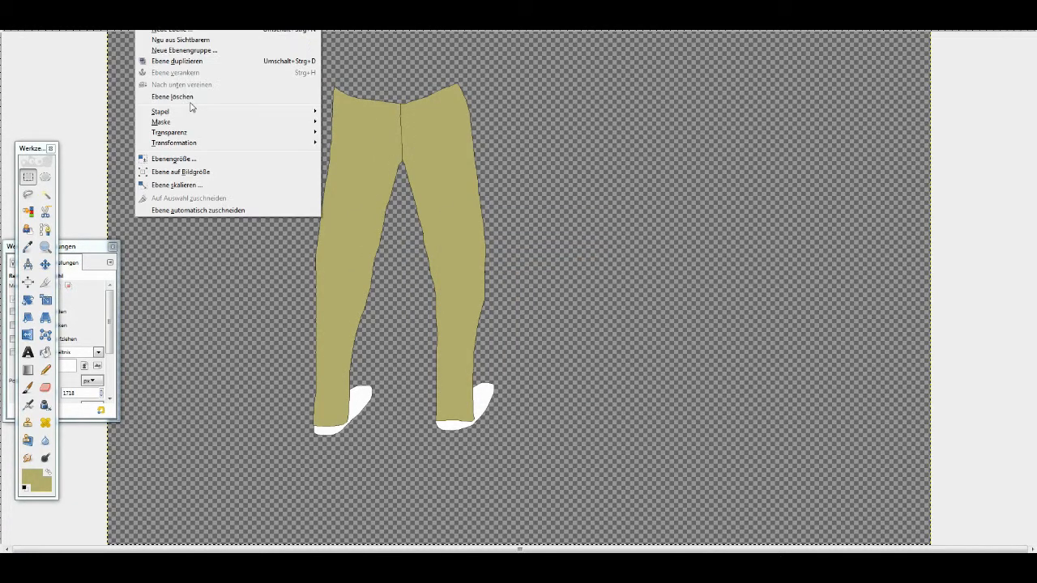
{"action": "left_click", "coordinate": [184, 97]}
- Export the isolated left leg as LegLeft.png in PNG format
{"action": "left_click", "coordinate": [12, 23]}
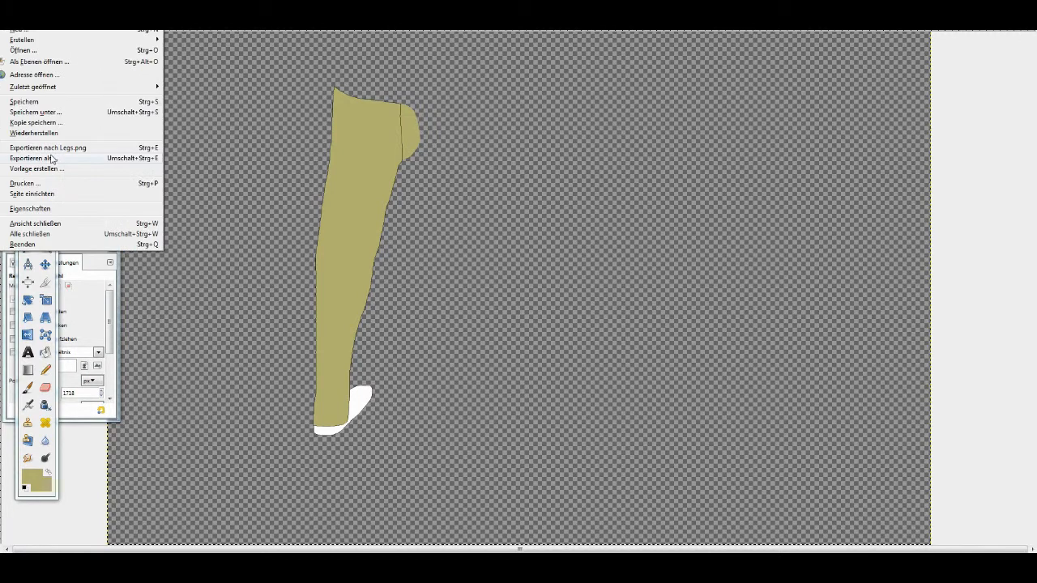
{"action": "left_click", "coordinate": [52, 157]}
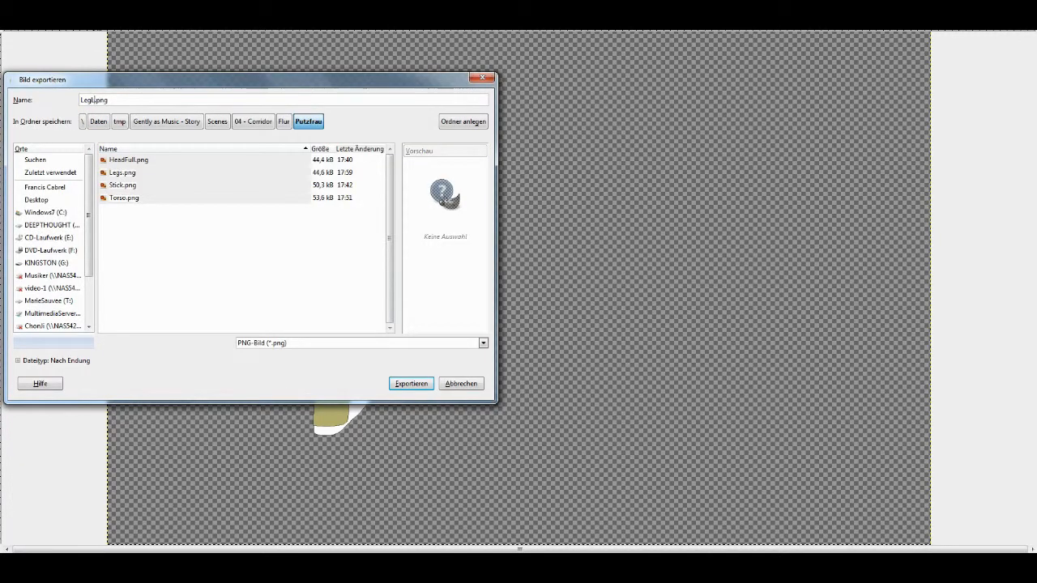
{"action": "type", "text": "Left"}
{"action": "key", "text": "Return"}
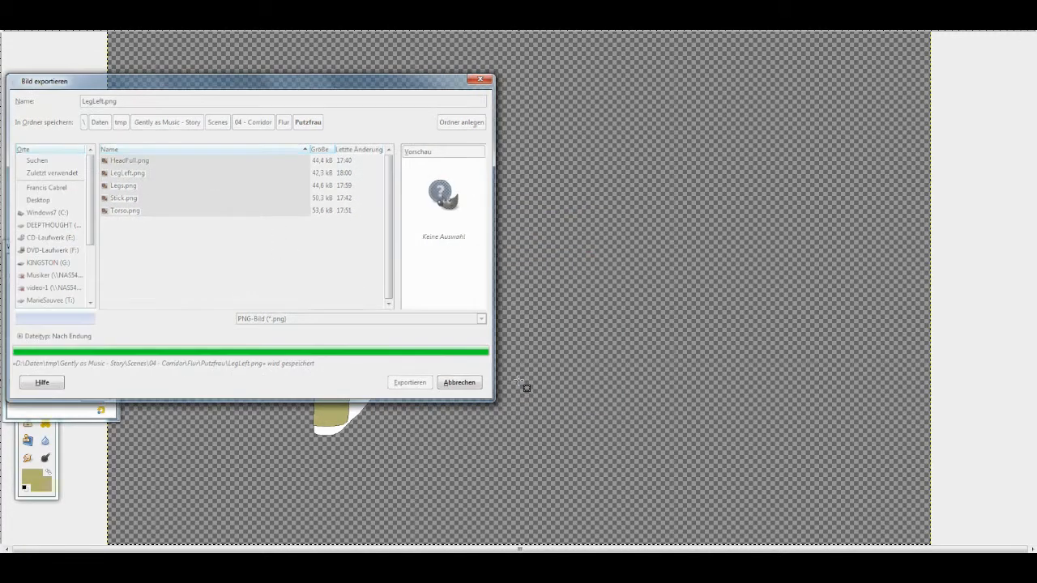
- Undo the separation of the left leg to restore both legs in the image
{"action": "key", "text": "ctrl+z"}
{"action": "key", "text": "ctrl+z"}
{"action": "key", "text": "ctrl+z"}
{"action": "key", "text": "ctrl+z"}
{"action": "key", "text": "ctrl+z"}
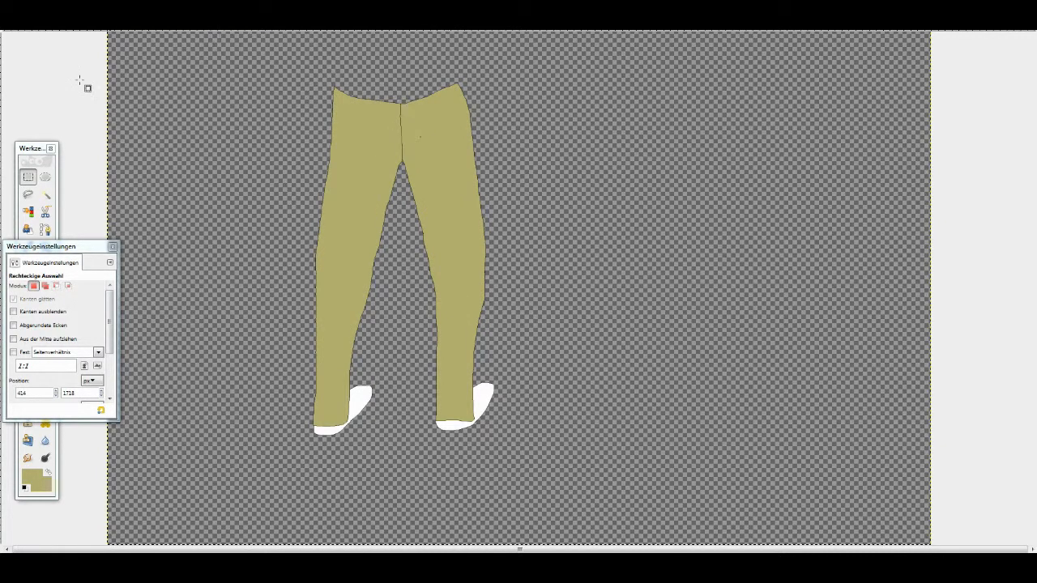
- Trace a closed free selection around the right leg and shoe, bulging past the centre seam into the left trouser half
{"action": "key", "text": "f"}
{"action": "scroll", "coordinate": [404, 94], "scroll_direction": "up", "scroll_amount": 4}
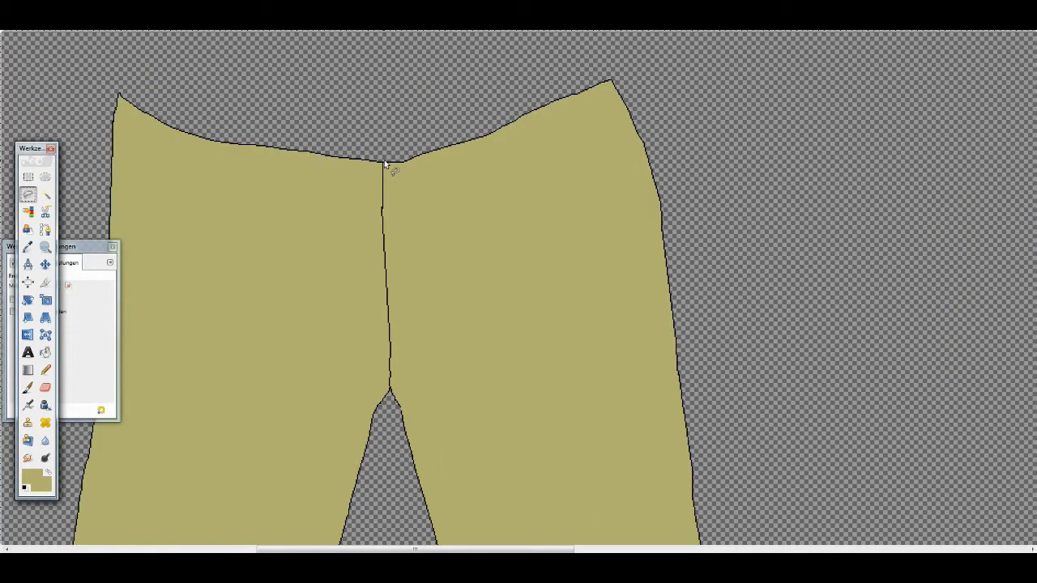
{"action": "mouse_move", "coordinate": [386, 165]}
{"action": "left_mouse_down"}
{"action": "mouse_move", "coordinate": [287, 293]}
{"action": "mouse_move", "coordinate": [390, 395]}
{"action": "mouse_move", "coordinate": [484, 449]}
{"action": "mouse_move", "coordinate": [800, 79]}
{"action": "left_mouse_up"}
{"action": "scroll", "coordinate": [412, 399], "scroll_direction": "down", "scroll_amount": 9}
{"action": "scroll", "coordinate": [800, 78], "scroll_direction": "up", "scroll_amount": 7}
{"action": "scroll", "coordinate": [800, 81], "scroll_direction": "up", "scroll_amount": 5}
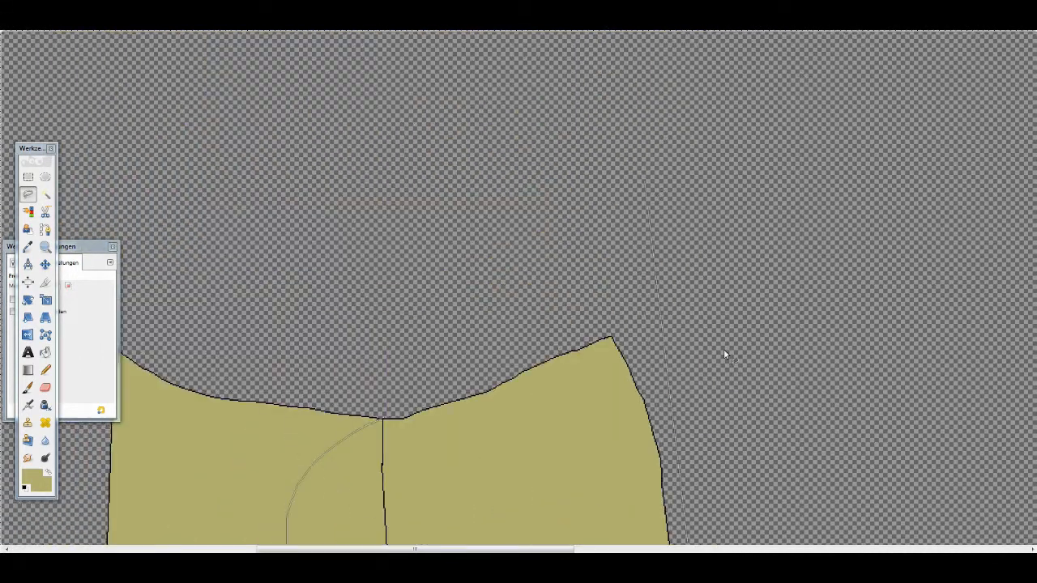
{"action": "left_click", "coordinate": [383, 419]}
{"action": "key", "text": "Return"}
{"action": "key", "text": "minus"}
{"action": "key", "text": "minus"}
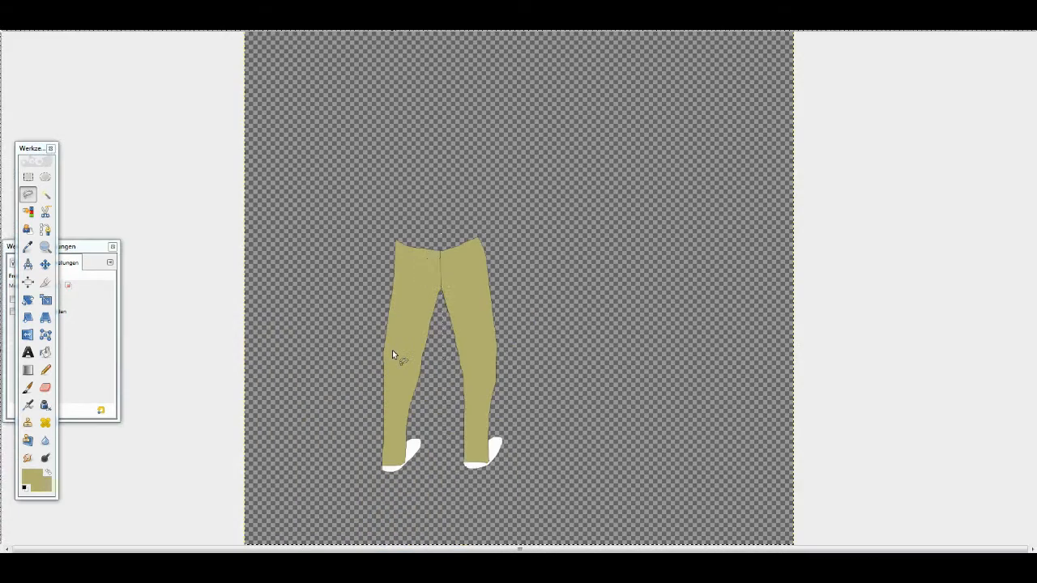
- Cut the selected right leg onto a new layer and delete the layer that holds the left leg
{"action": "key", "text": "ctrl+x"}
{"action": "key", "text": "ctrl+shift+n"}
{"action": "key", "text": "Return"}
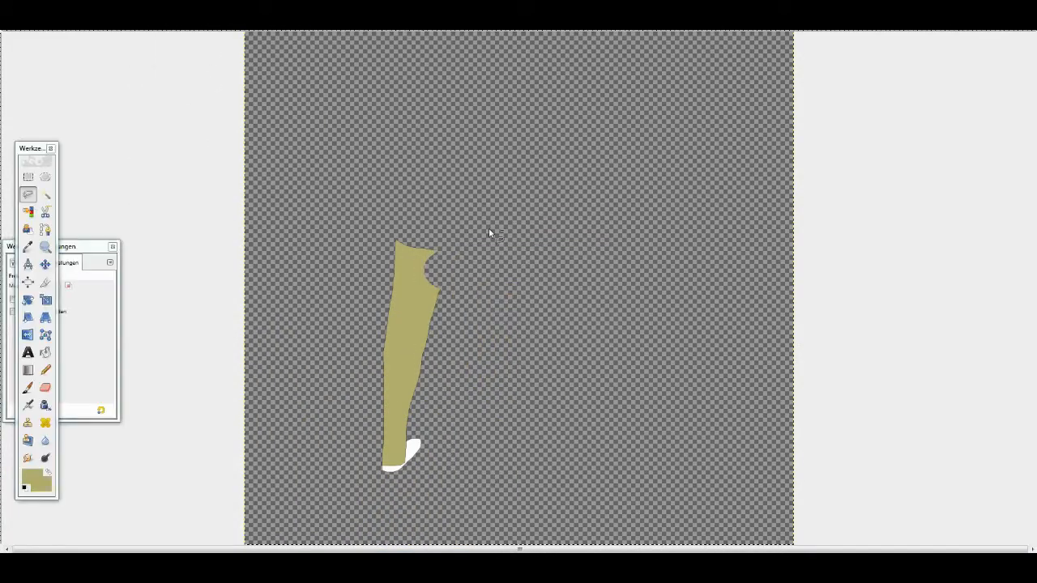
{"action": "key", "text": "ctrl+v"}
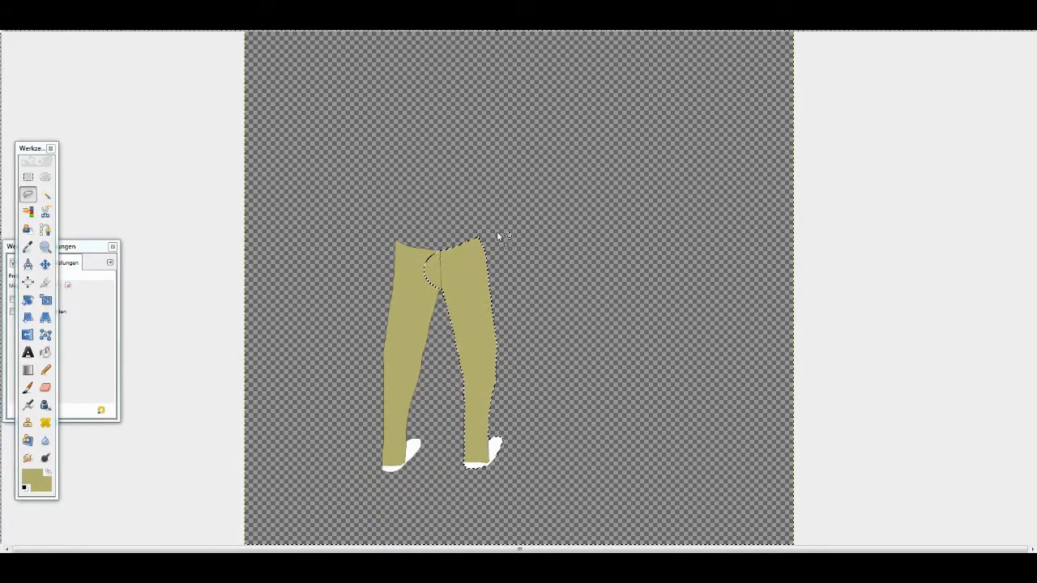
{"action": "left_click", "coordinate": [28, 176]}
{"action": "left_click", "coordinate": [378, 240]}
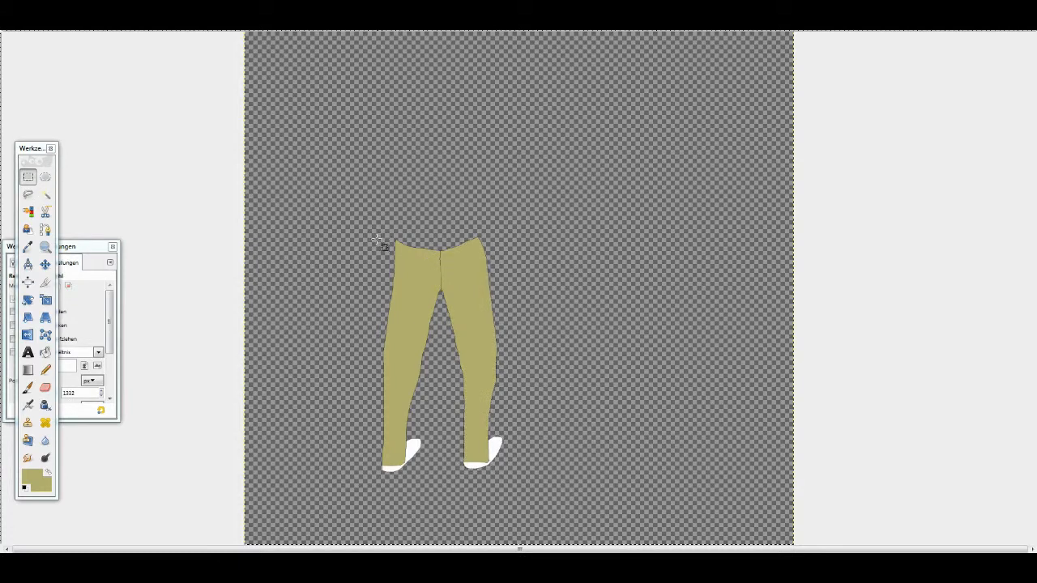
{"action": "left_click", "coordinate": [148, 20]}
{"action": "left_click", "coordinate": [170, 96]}
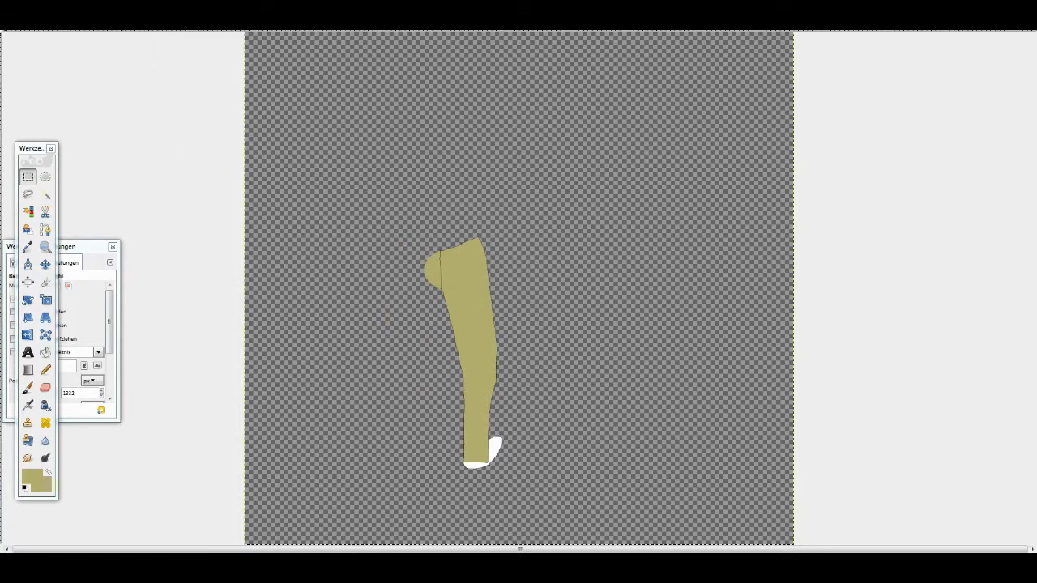
- Export the isolated right leg as LegRight.png with the offered PNG options
{"action": "left_click", "coordinate": [12, 19]}
{"action": "left_click", "coordinate": [40, 158]}
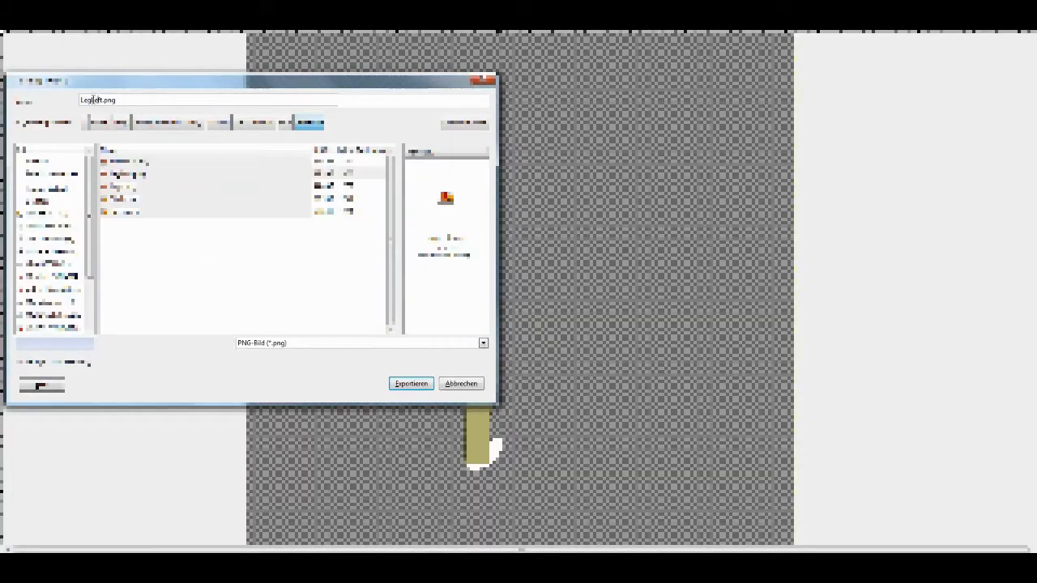
{"action": "type", "text": "R"}
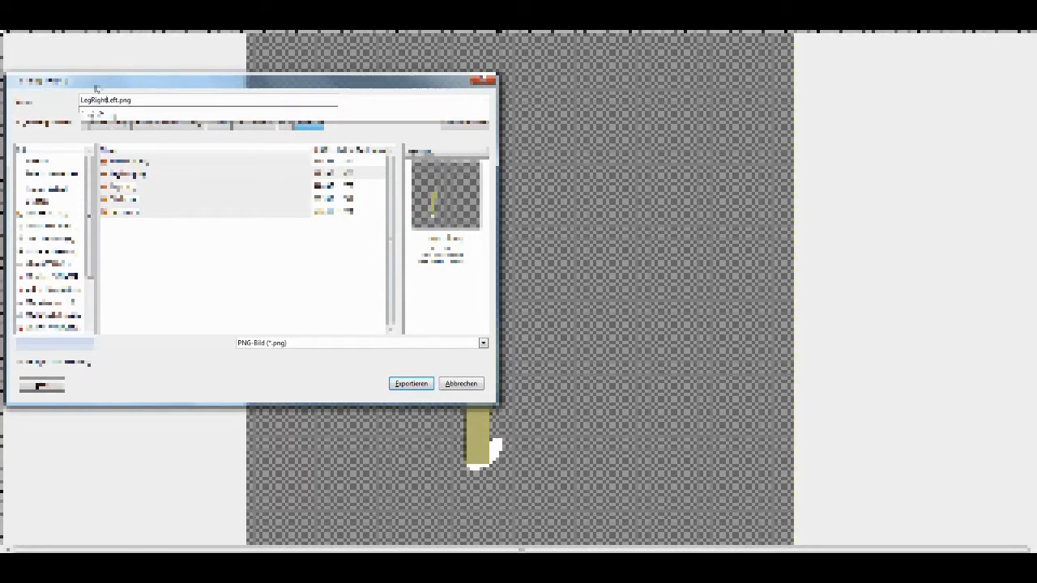
{"action": "type", "text": "ight"}
{"action": "key", "text": "Return"}
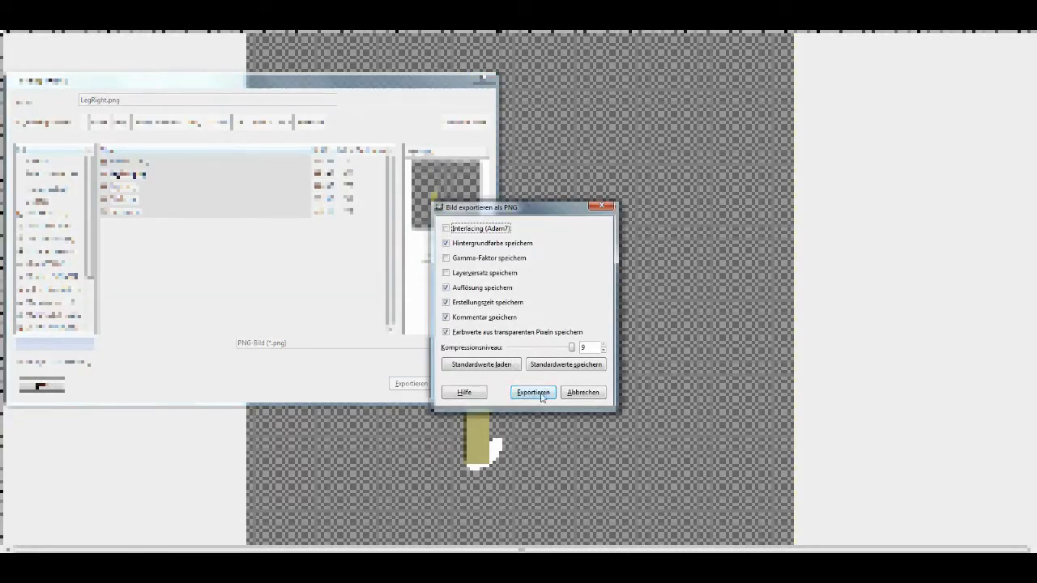
{"action": "left_click", "coordinate": [541, 396]}
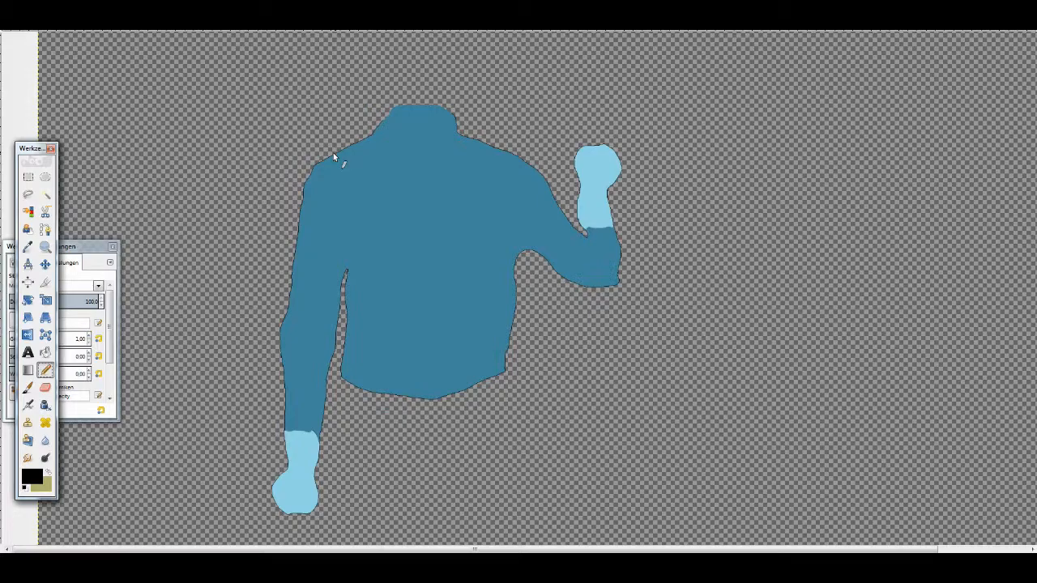
- In the torso image, trace a free selection from the left shoulder across to the armpit, down the side and around the shirt hem
{"action": "scroll", "coordinate": [338, 151], "scroll_direction": "up", "scroll_amount": 4}
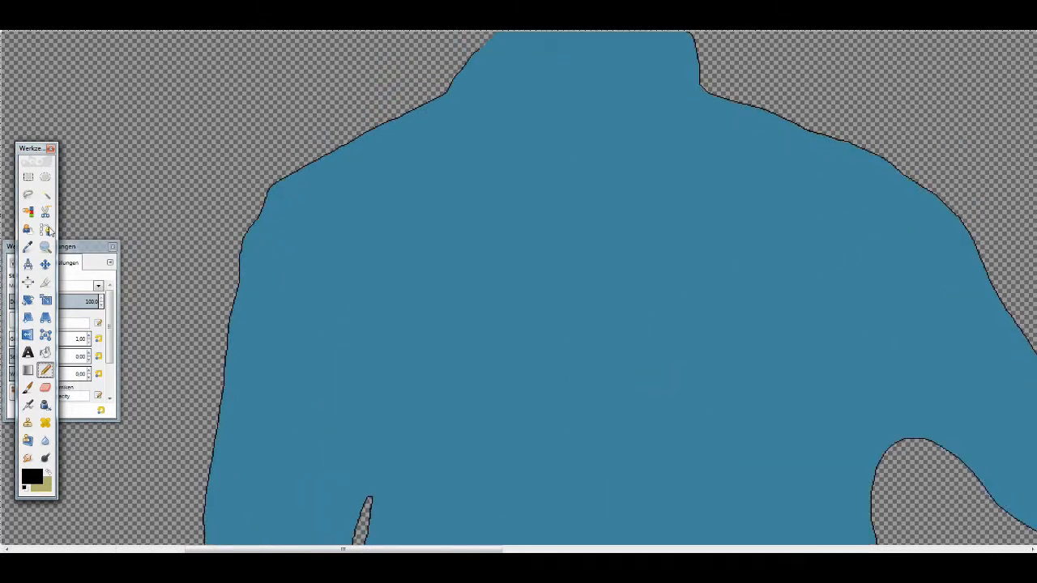
{"action": "left_click", "coordinate": [27, 195]}
{"action": "left_click", "coordinate": [350, 140]}
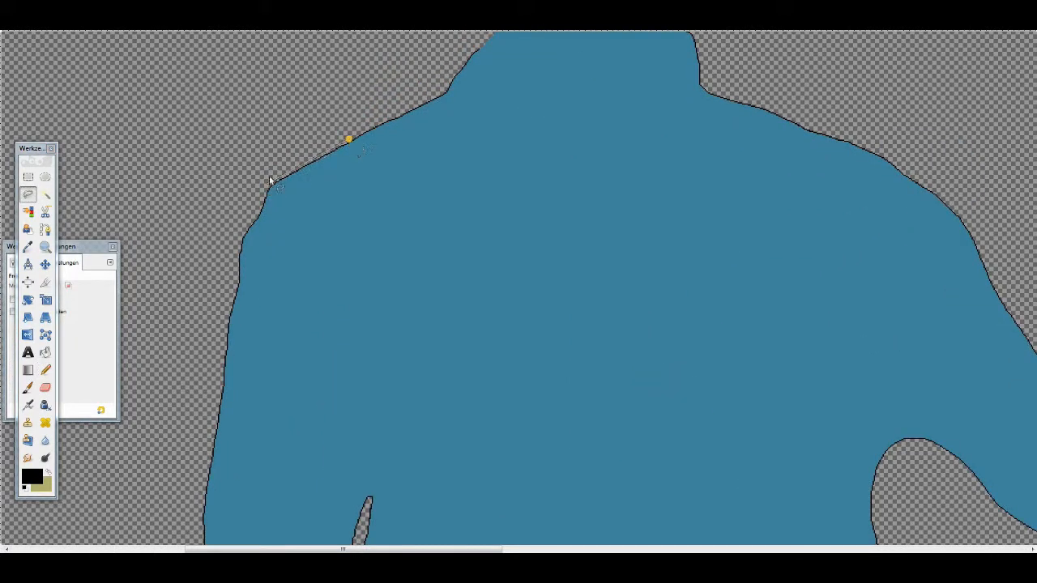
{"action": "mouse_move", "coordinate": [247, 209]}
{"action": "left_mouse_down"}
{"action": "mouse_move", "coordinate": [236, 242]}
{"action": "mouse_move", "coordinate": [243, 297]}
{"action": "left_mouse_up"}
{"action": "scroll", "coordinate": [298, 350], "scroll_direction": "down", "scroll_amount": 3}
{"action": "scroll", "coordinate": [311, 341], "scroll_direction": "down", "scroll_amount": 1}
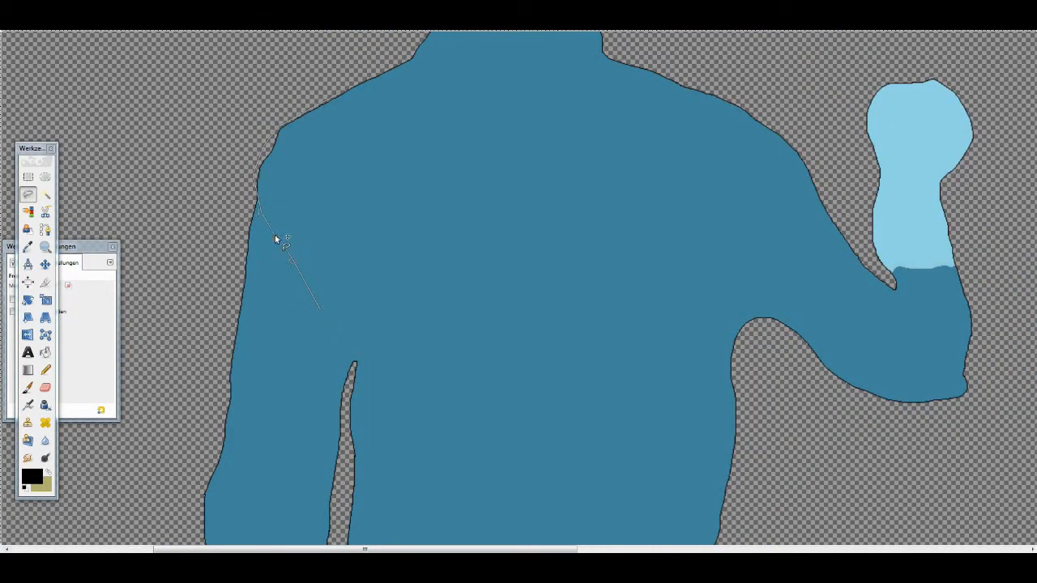
{"action": "scroll", "coordinate": [348, 324], "scroll_direction": "down", "scroll_amount": 3}
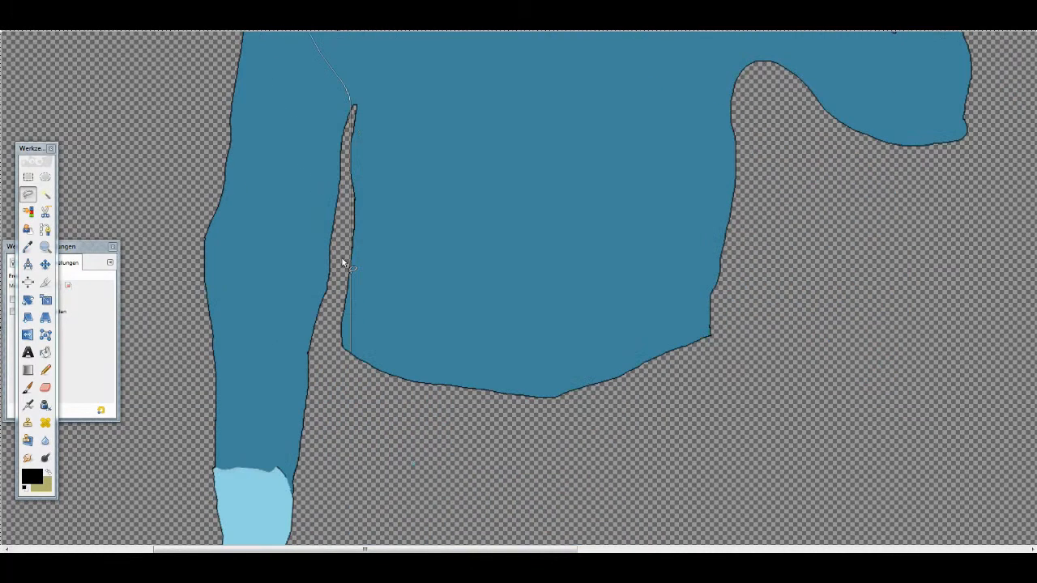
{"action": "scroll", "coordinate": [769, 223], "scroll_direction": "up", "scroll_amount": 2}
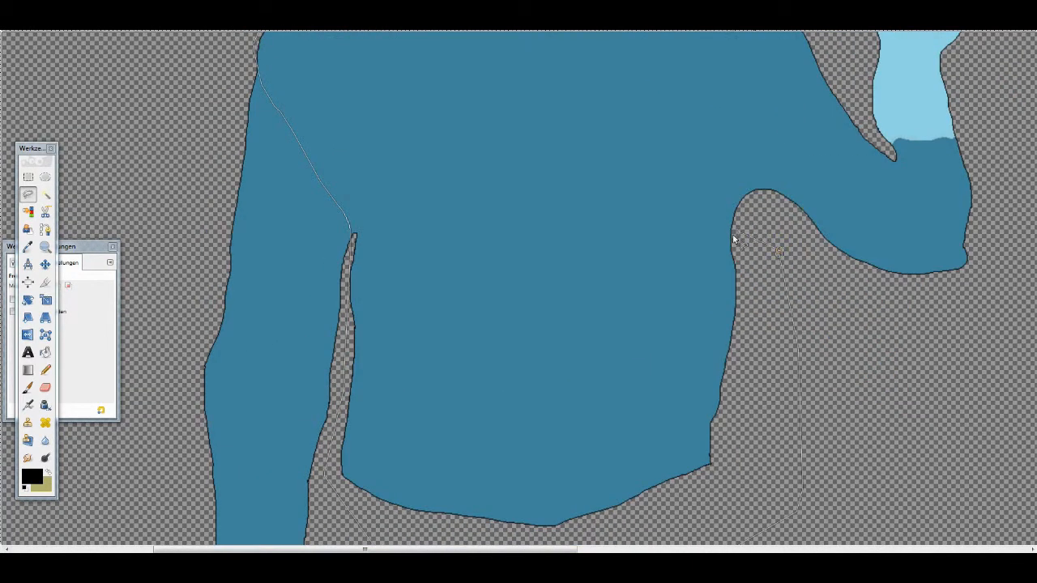
- Continue the free selection from the right armpit up through the right shoulder and close it around the neck
{"action": "left_click", "coordinate": [733, 239]}
{"action": "scroll", "coordinate": [736, 227], "scroll_direction": "up", "scroll_amount": 2}
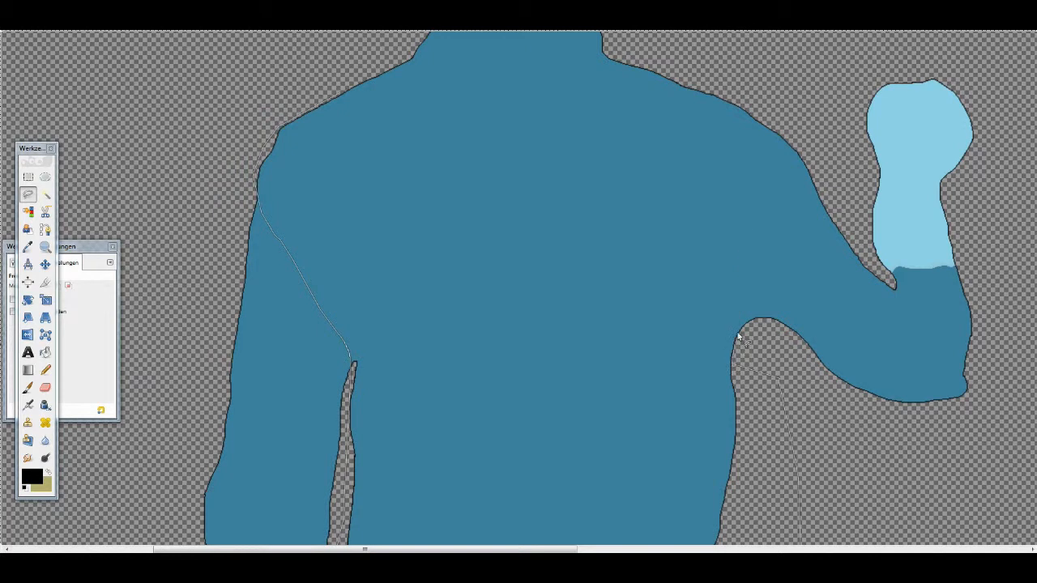
{"action": "scroll", "coordinate": [790, 187], "scroll_direction": "up", "scroll_amount": 1}
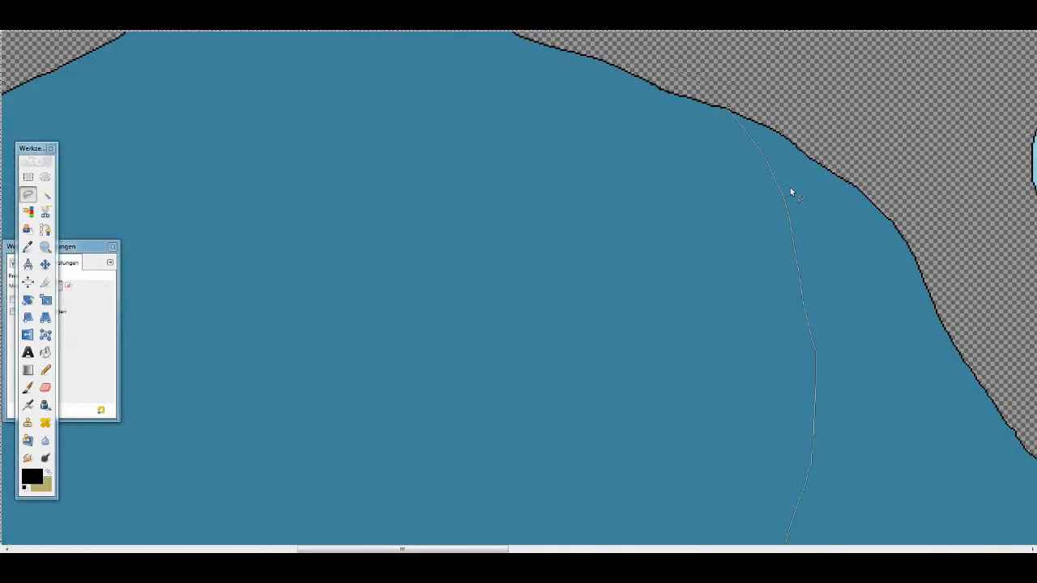
{"action": "scroll", "coordinate": [760, 153], "scroll_direction": "down", "scroll_amount": 3}
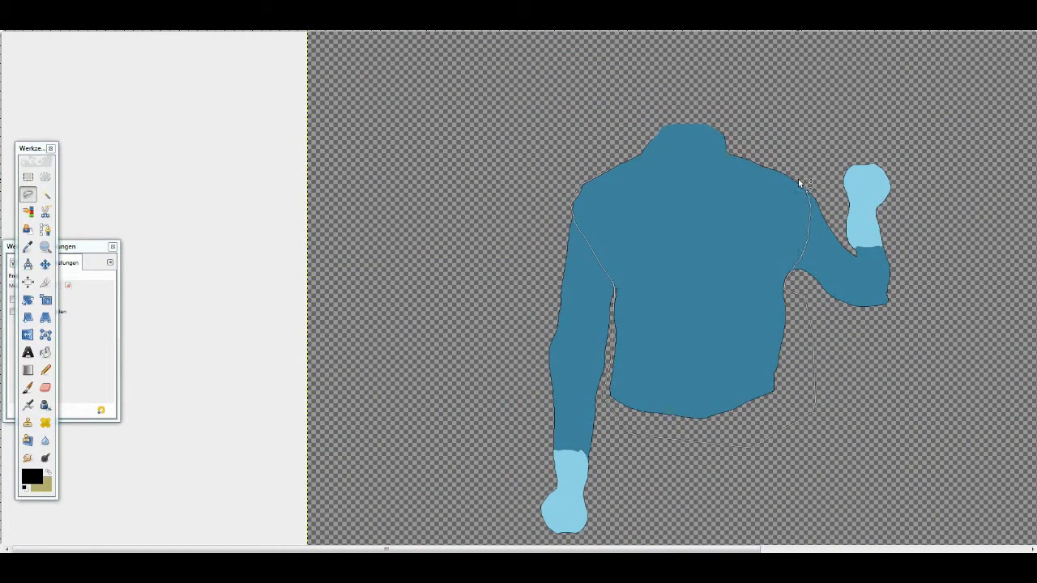
{"action": "mouse_move", "coordinate": [798, 179]}
{"action": "left_mouse_down"}
{"action": "mouse_move", "coordinate": [757, 117]}
{"action": "mouse_move", "coordinate": [614, 116]}
{"action": "left_mouse_up"}
- Cut the selected torso onto a new layer and delete the layer that holds the two arms
{"action": "key", "text": "ctrl+x"}
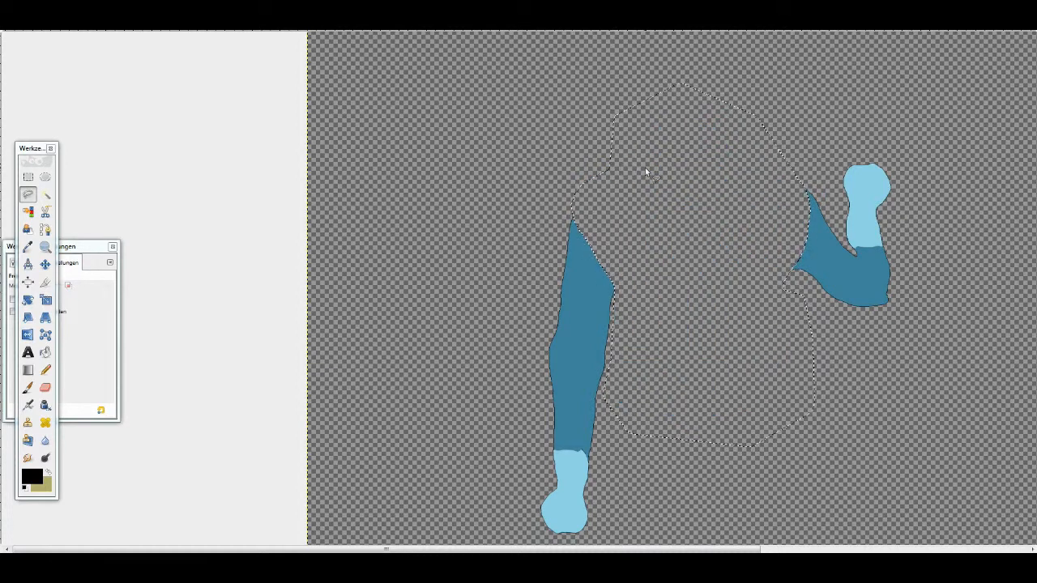
{"action": "left_click", "coordinate": [146, 18]}
{"action": "left_click", "coordinate": [166, 30]}
{"action": "left_click", "coordinate": [527, 378]}
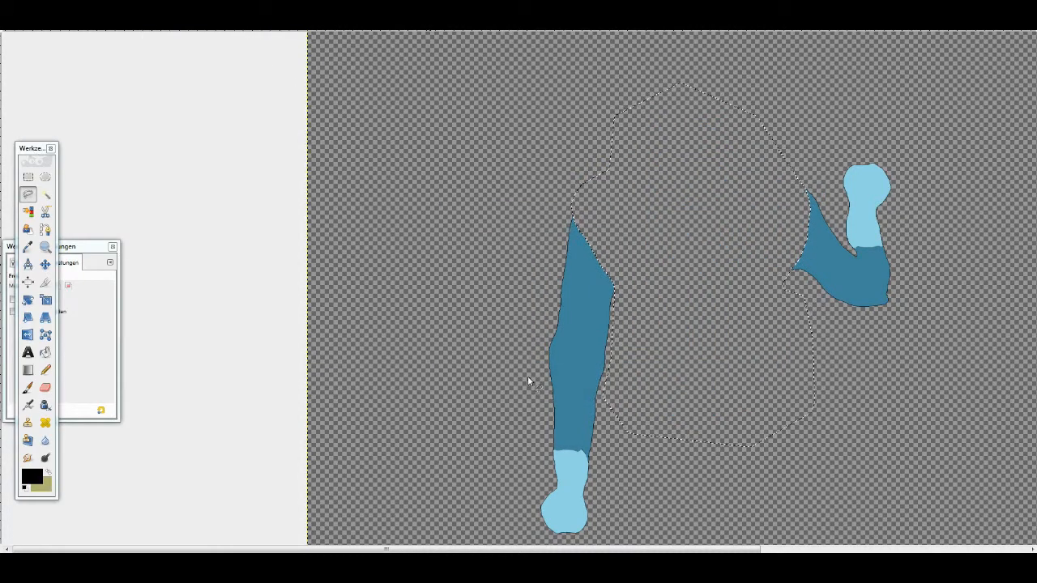
{"action": "key", "text": "ctrl+v"}
{"action": "left_click", "coordinate": [146, 18]}
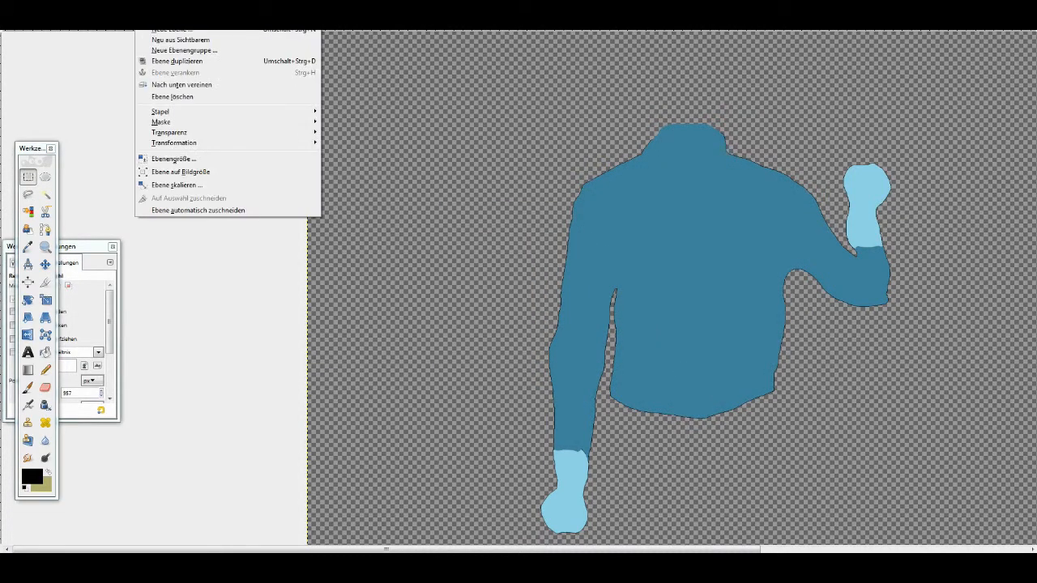
{"action": "mouse_move", "coordinate": [193, 118]}
{"action": "left_click", "coordinate": [381, 123]}
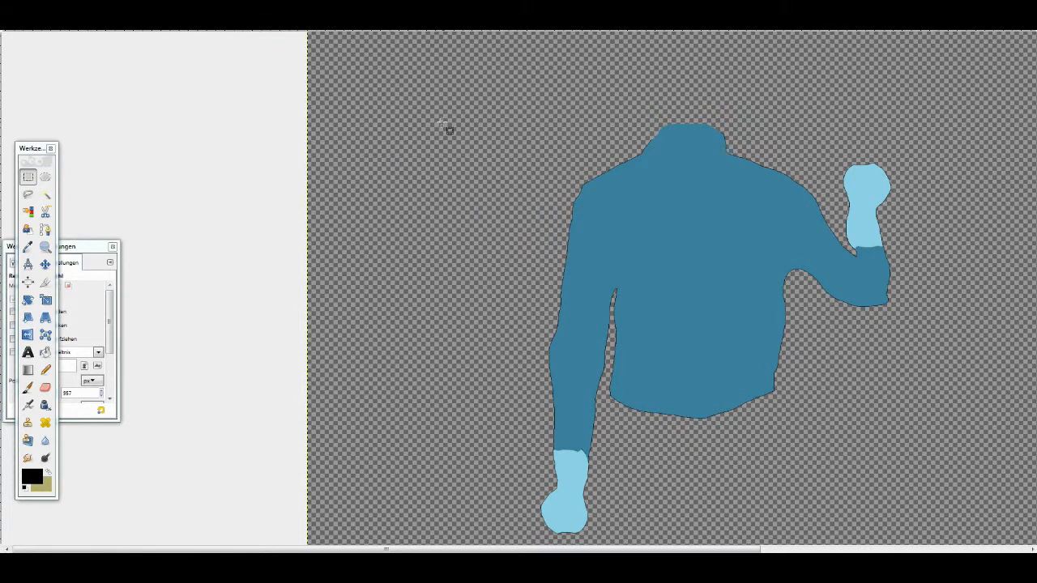
{"action": "left_click", "coordinate": [146, 18]}
{"action": "left_click", "coordinate": [175, 96]}
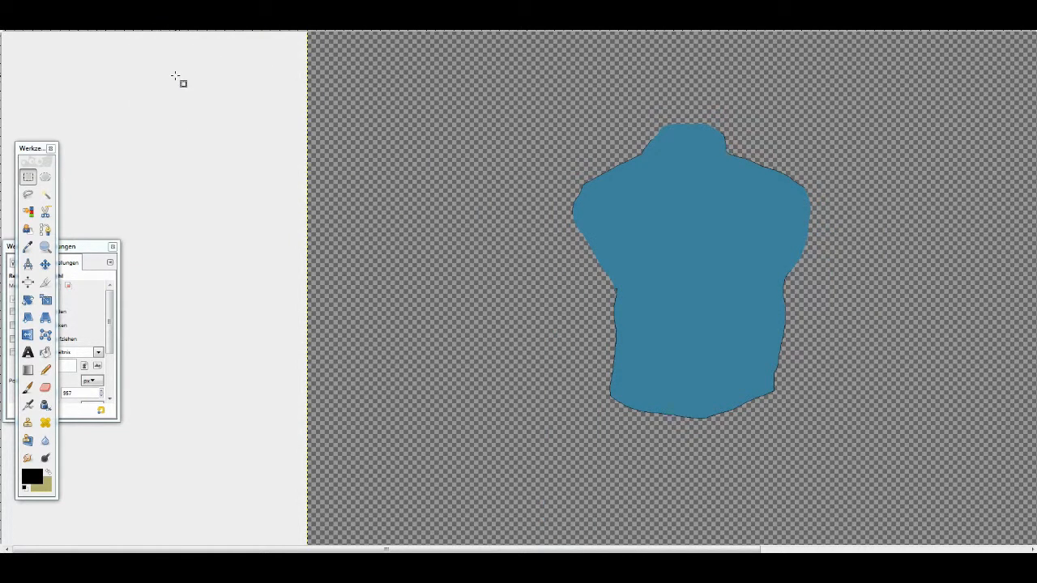
- Export the isolated torso as CleanerTorsoClean.png
{"action": "left_click", "coordinate": [146, 18]}
{"action": "mouse_move", "coordinate": [13, 18]}
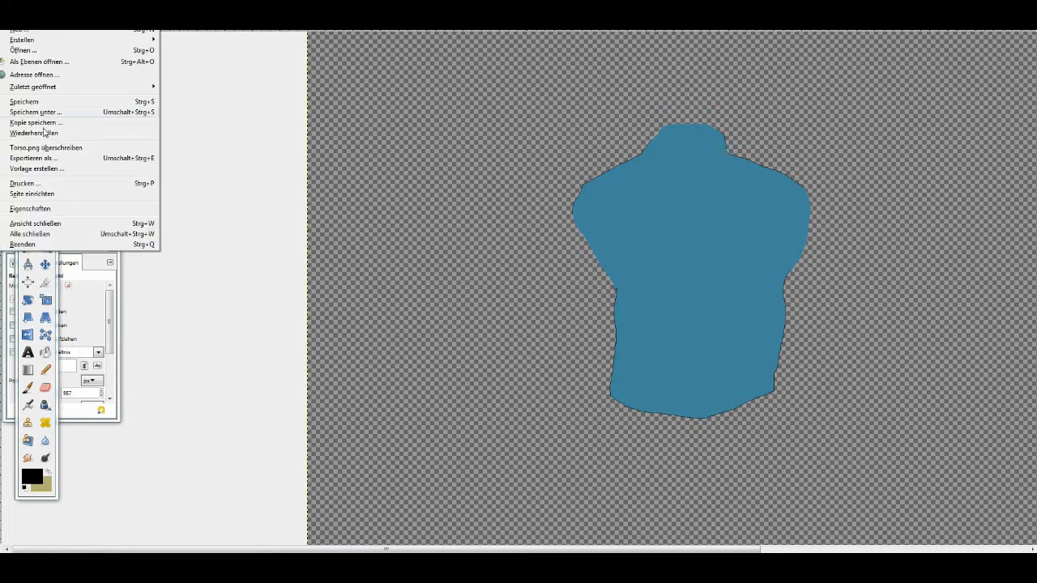
{"action": "left_click", "coordinate": [34, 158]}
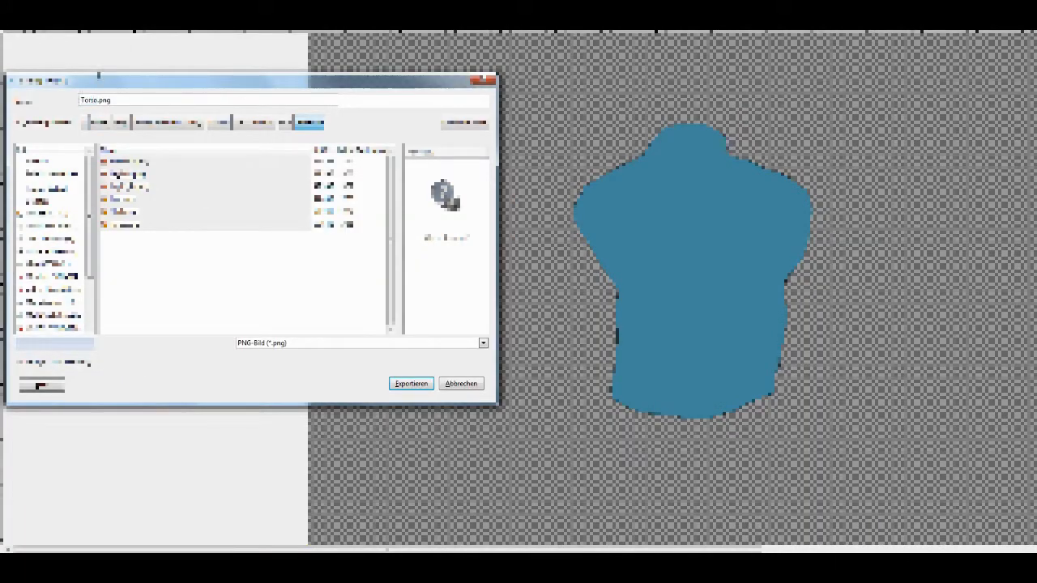
{"action": "type", "text": "Cleabn"}
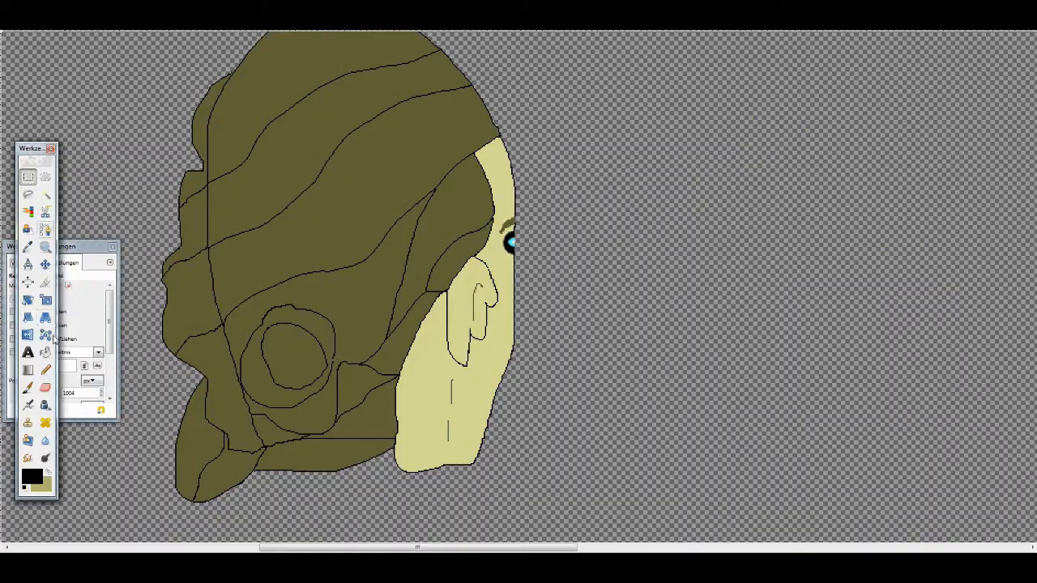
- In the head image, paint over the blue iris and its highlight in black with the Pencil
{"action": "left_click", "coordinate": [45, 370]}
{"action": "scroll", "coordinate": [465, 235], "scroll_direction": "up", "scroll_amount": 3}
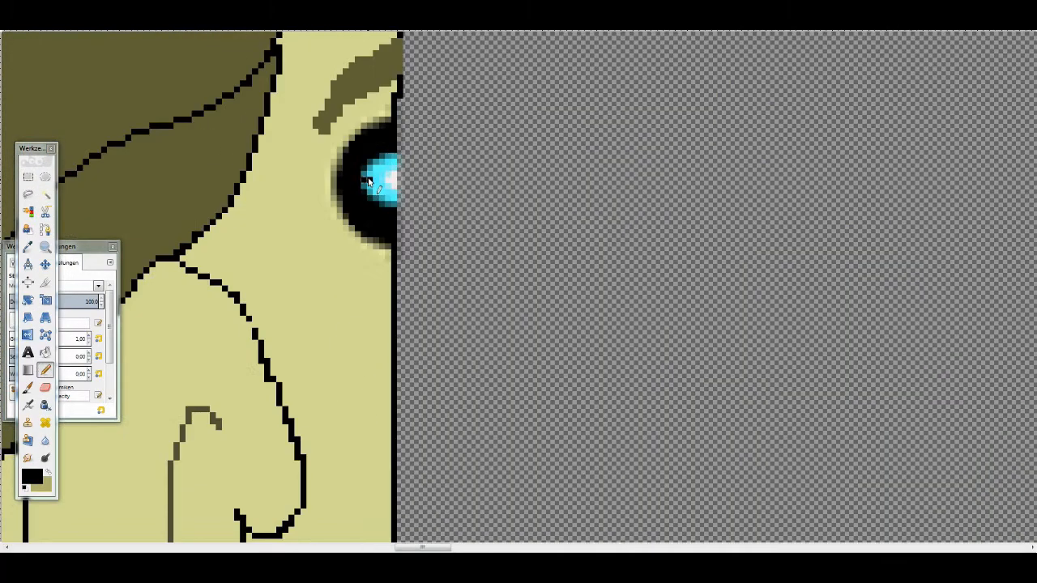
{"action": "left_click_drag", "start_coordinate": [393, 217], "coordinate": [375, 177]}
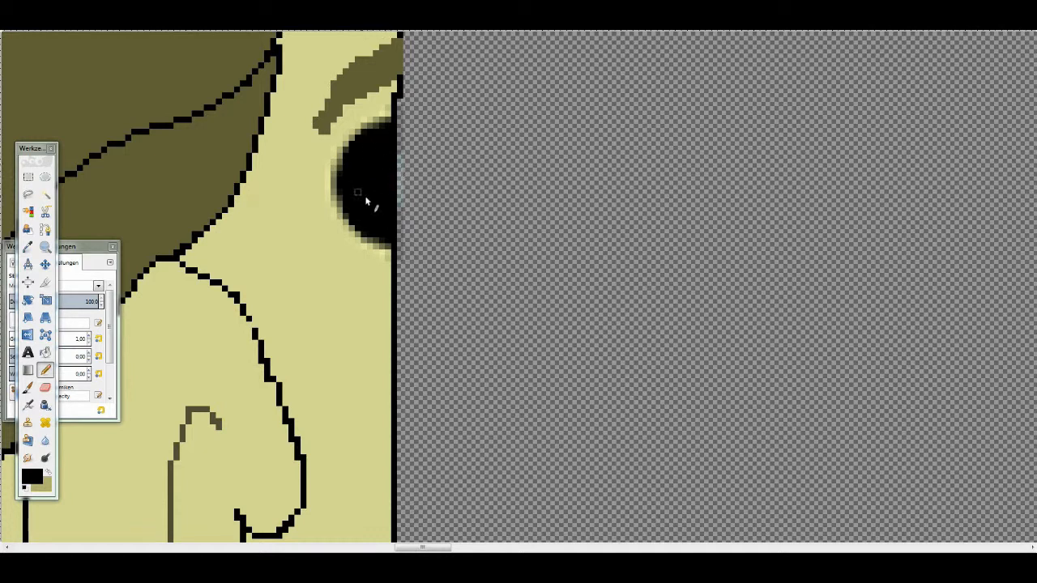
- Pick the face's skin colour and paint a closed eyelid over the inside of the eye with the Pencil
{"action": "left_click", "coordinate": [27, 247]}
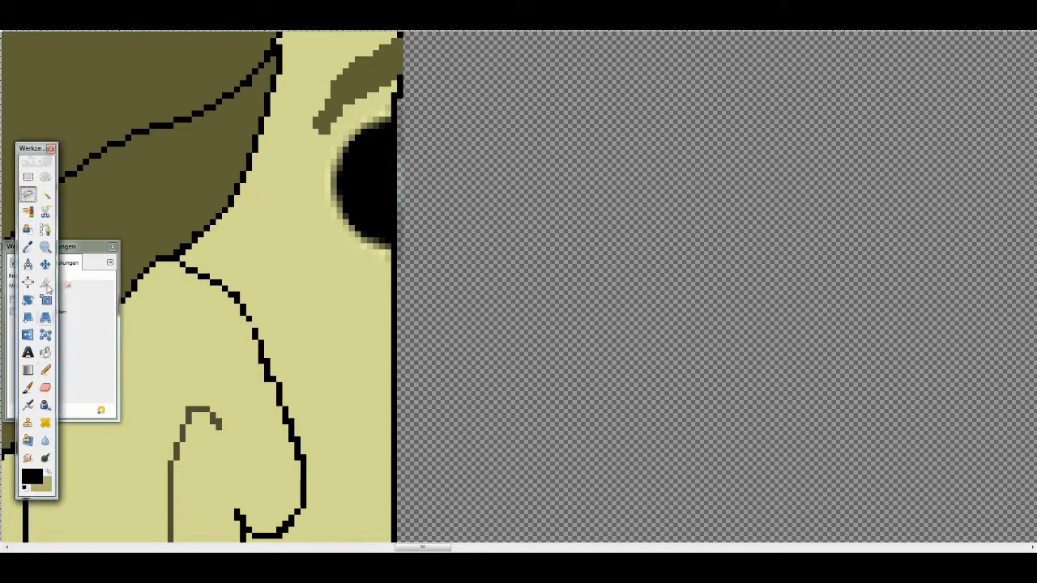
{"action": "left_click", "coordinate": [219, 290]}
{"action": "left_click", "coordinate": [46, 370]}
{"action": "mouse_move", "coordinate": [389, 233]}
{"action": "left_mouse_down"}
{"action": "mouse_move", "coordinate": [358, 185]}
{"action": "mouse_move", "coordinate": [358, 214]}
{"action": "mouse_move", "coordinate": [361, 162]}
{"action": "left_mouse_up"}
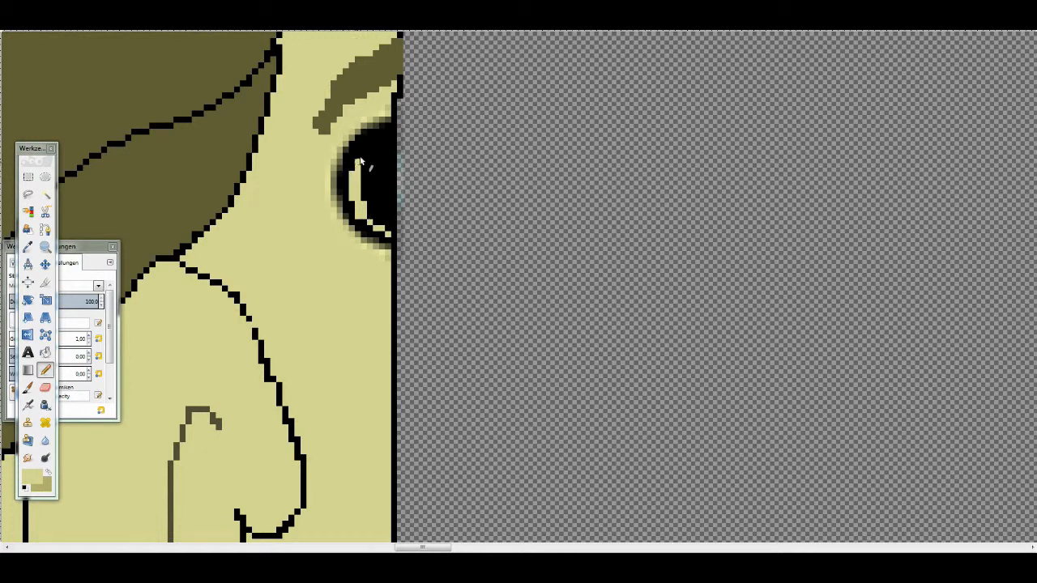
{"action": "left_click", "coordinate": [392, 235], "text": "shift"}
{"action": "left_click", "coordinate": [394, 126], "text": "shift"}
{"action": "left_click_drag", "start_coordinate": [382, 138], "coordinate": [382, 189]}
- Delete the layer that holds the head, keeping only the layer with the painted eyelid
{"action": "scroll", "coordinate": [397, 178], "scroll_direction": "down", "scroll_amount": 5}
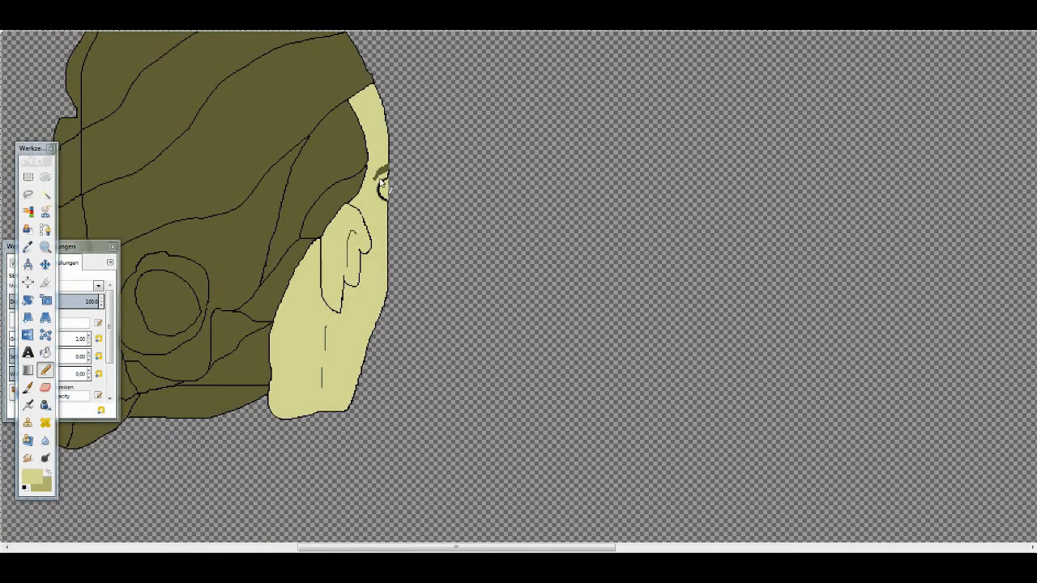
{"action": "left_click", "coordinate": [147, 17]}
{"action": "left_click", "coordinate": [416, 202]}
{"action": "left_click", "coordinate": [147, 17]}
{"action": "left_click", "coordinate": [177, 97]}
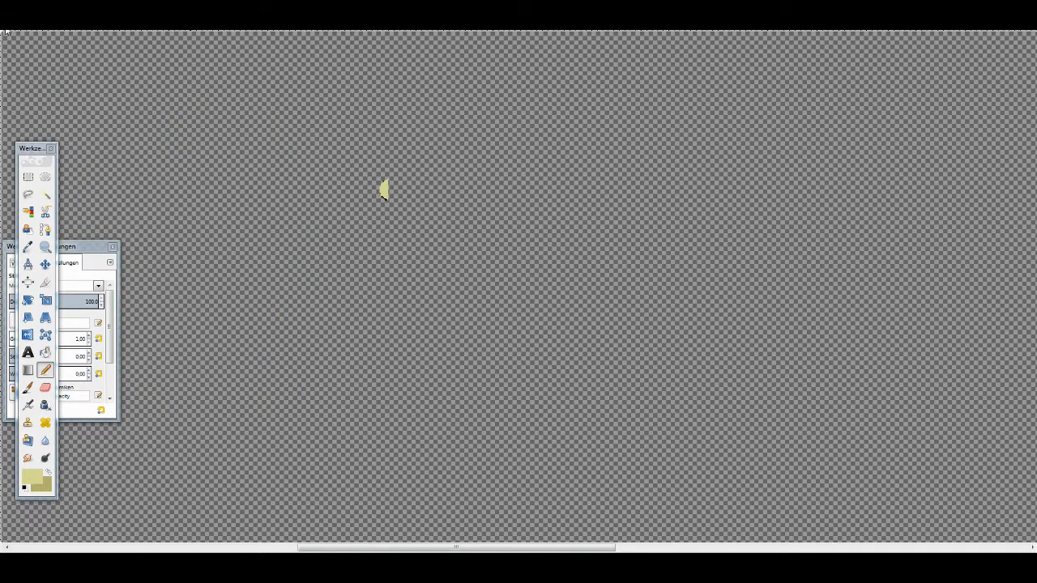
- Export the isolated eyelid as CleanerBlink.png with the offered PNG options
{"action": "left_click", "coordinate": [16, 17]}
{"action": "left_click", "coordinate": [39, 159]}
{"action": "type", "text": "Cleaner Blink.png"}
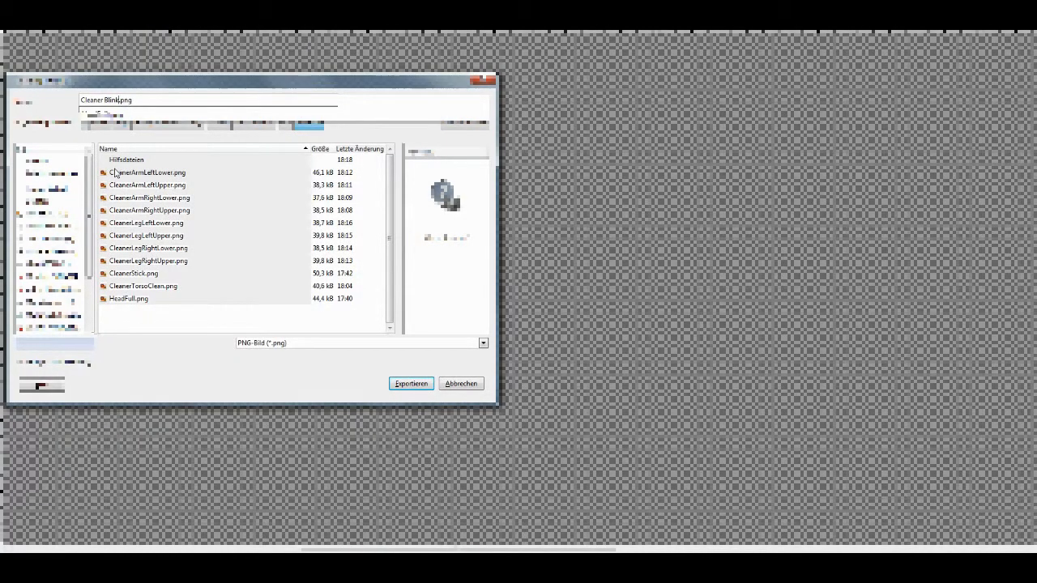
{"action": "key", "text": "Return"}
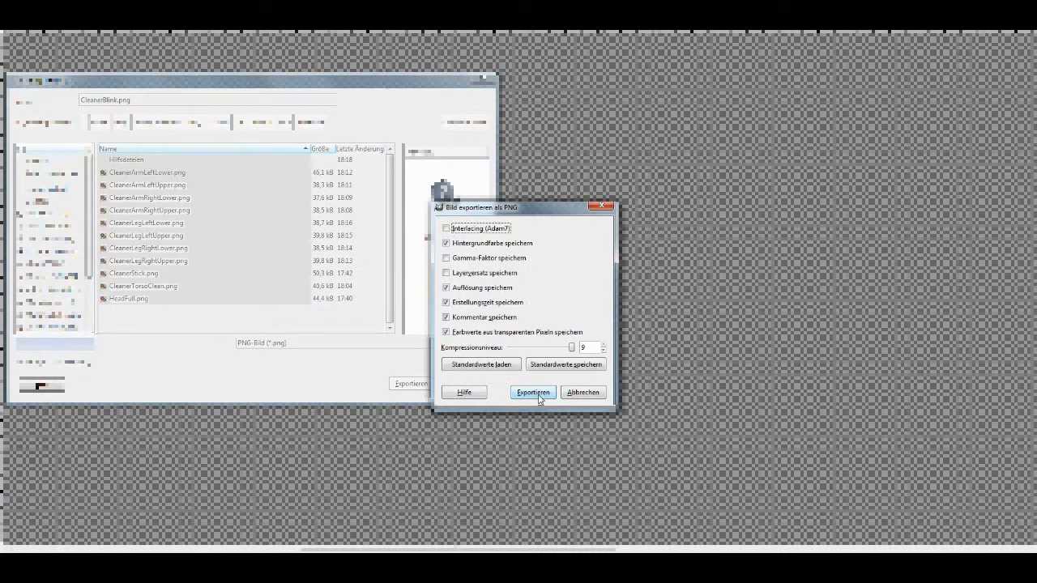
{"action": "left_click", "coordinate": [533, 392]}
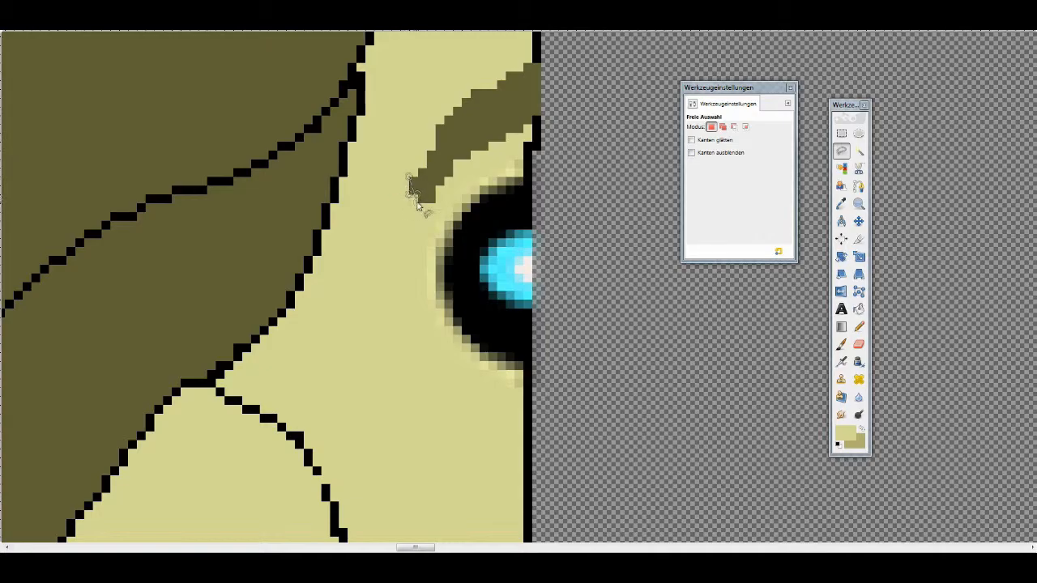
- Close the free selection around the eyebrow and remove the eyebrow from the face
{"action": "left_click", "coordinate": [535, 81]}
{"action": "left_click", "coordinate": [410, 180]}
{"action": "key", "text": "Return"}
{"action": "key", "text": "Delete"}
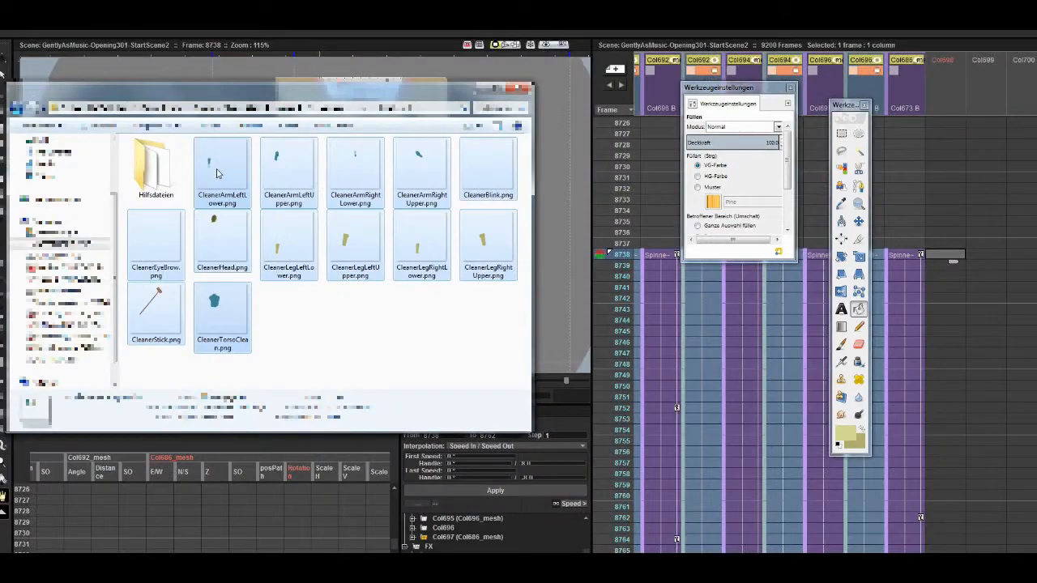
- Switch to OpenToonz and import all the cleaner PNG files as separate columns at frame 8738 of the scene
{"action": "left_click_drag", "start_coordinate": [223, 320], "coordinate": [944, 243]}
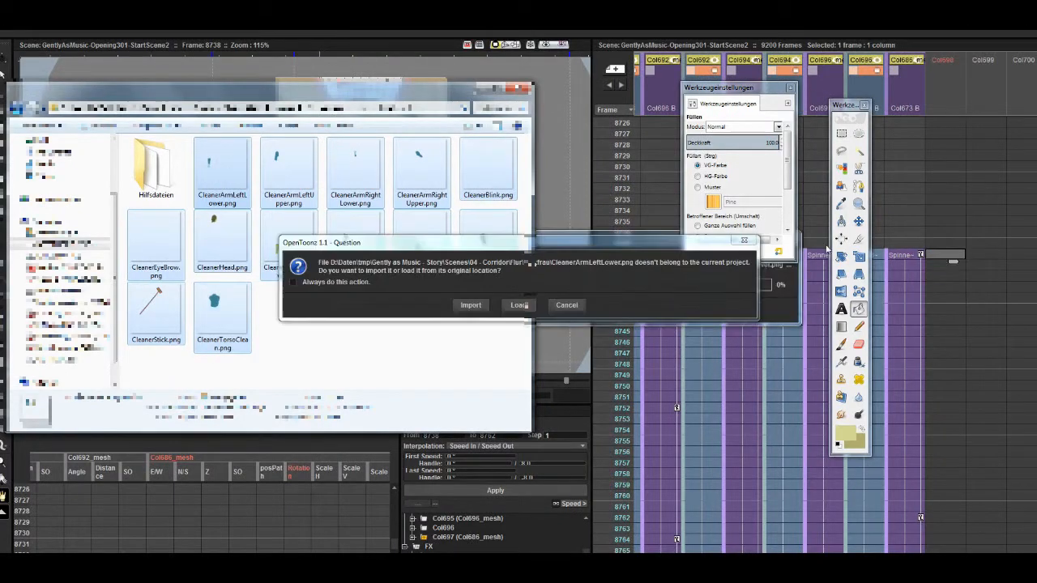
{"action": "left_click", "coordinate": [466, 304]}
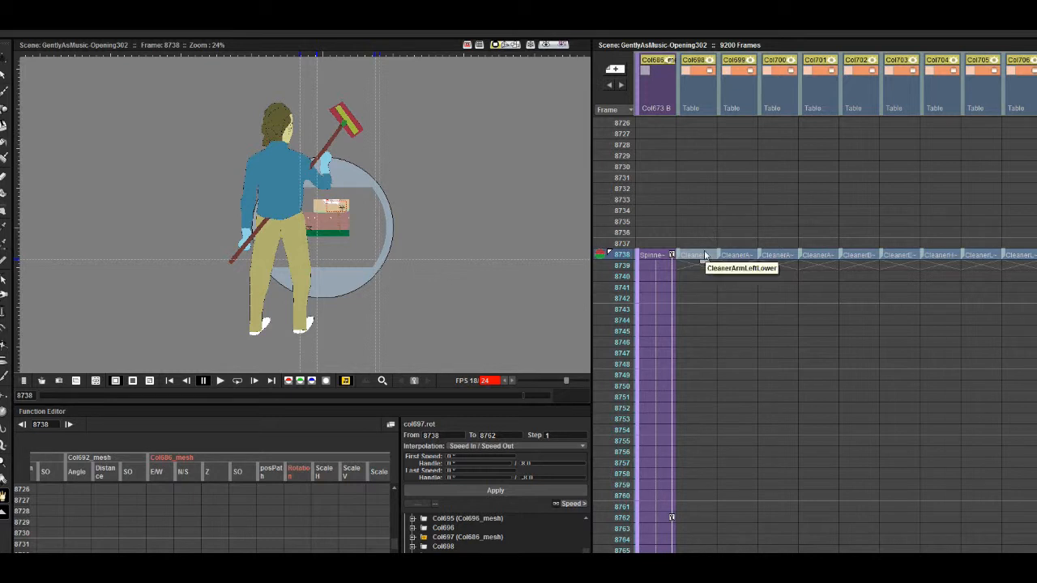
{"action": "scroll", "coordinate": [704, 254], "scroll_direction": "left", "scroll_amount": 4}
{"action": "scroll", "coordinate": [778, 279], "scroll_direction": "right", "scroll_amount": 7}
- Move the CleanerStick column in front of the other cleaner columns and the CleanerBlink column directly behind CleanerHead
{"action": "left_click", "coordinate": [933, 106]}
{"action": "left_click_drag", "start_coordinate": [917, 105], "coordinate": [760, 105]}
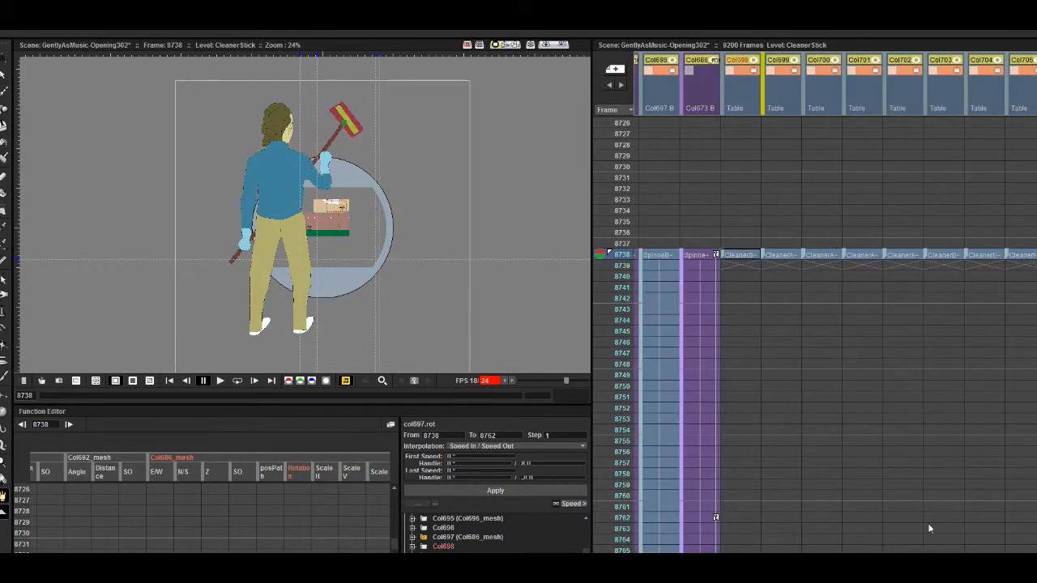
{"action": "scroll", "coordinate": [930, 528], "scroll_direction": "right", "scroll_amount": 2}
{"action": "scroll", "coordinate": [281, 241], "scroll_direction": "up", "scroll_amount": 6}
{"action": "scroll", "coordinate": [762, 256], "scroll_direction": "left", "scroll_amount": 1}
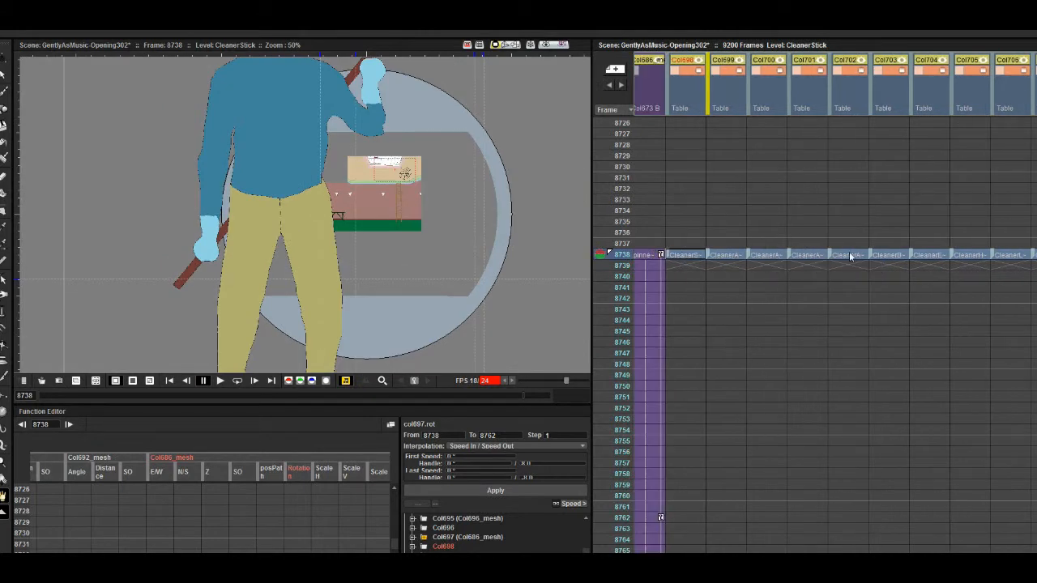
{"action": "left_click_drag", "start_coordinate": [892, 104], "coordinate": [979, 105]}
{"action": "left_click_drag", "start_coordinate": [280, 186], "coordinate": [264, 292]}
{"action": "scroll", "coordinate": [1012, 261], "scroll_direction": "down", "scroll_amount": 1}
{"action": "scroll", "coordinate": [1012, 261], "scroll_direction": "right", "scroll_amount": 4}
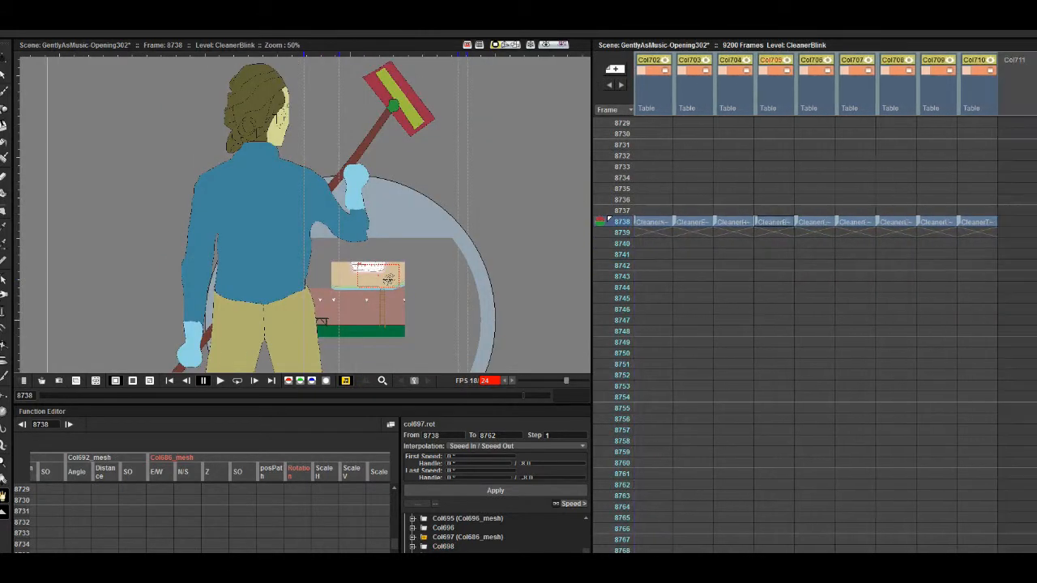
- Open the stage schematic and attach the CleanerBlink node to the CleanerHead node as its child
{"action": "left_click", "coordinate": [968, 222]}
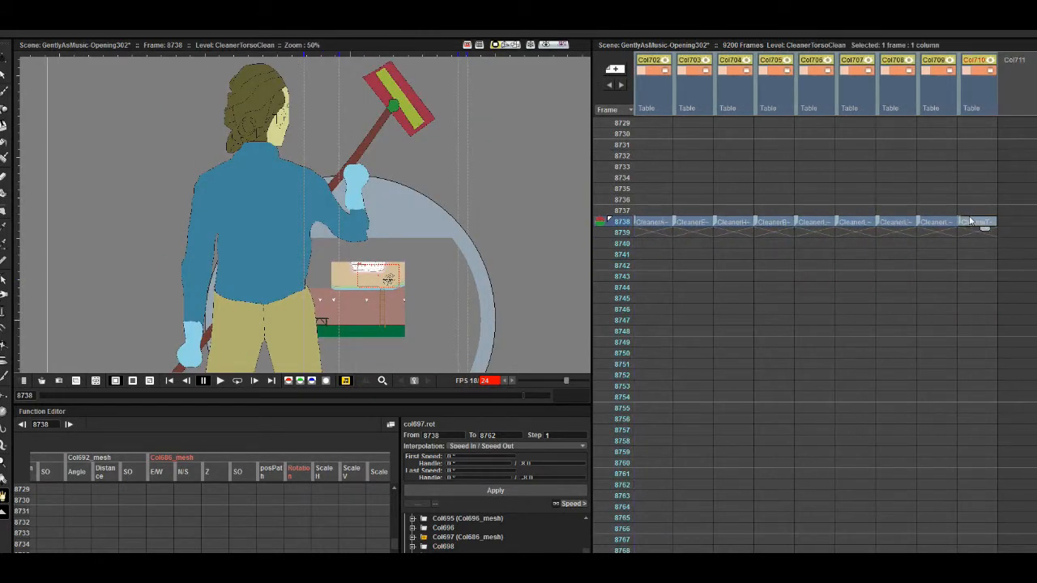
{"action": "left_click", "coordinate": [776, 222]}
{"action": "key", "text": "alt+s"}
{"action": "left_click", "coordinate": [149, 549]}
{"action": "left_click_drag", "start_coordinate": [292, 394], "coordinate": [420, 342]}
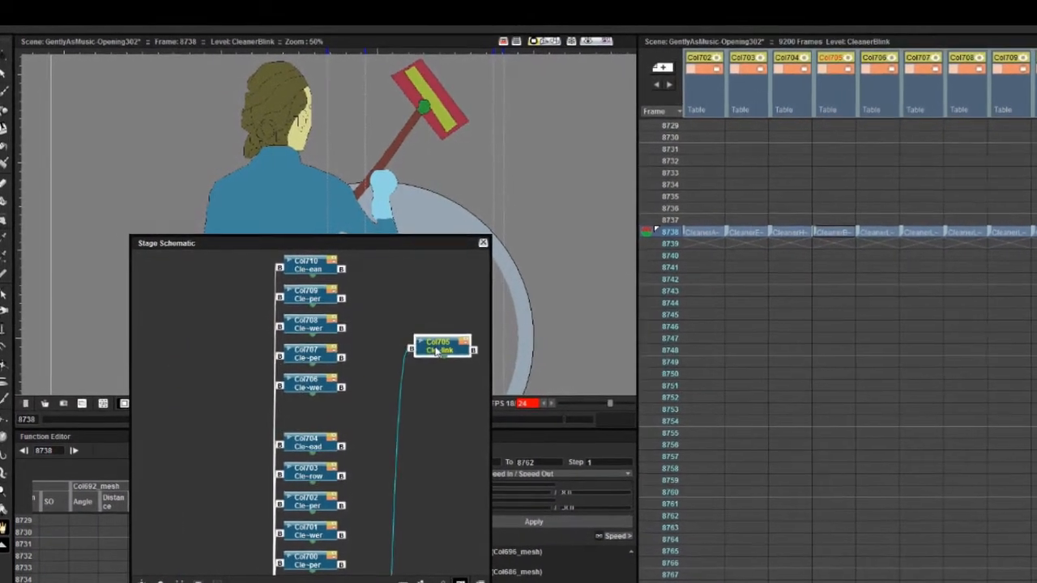
{"action": "left_click", "coordinate": [791, 232]}
{"action": "left_click_drag", "start_coordinate": [308, 443], "coordinate": [188, 372]}
{"action": "left_click_drag", "start_coordinate": [412, 349], "coordinate": [441, 387]}
- Pull the CleanerStick node out of the stacked cleaner nodes and reposition the CleanerEyeBrow node beside the stack
{"action": "scroll", "coordinate": [356, 474], "scroll_direction": "down", "scroll_amount": 1}
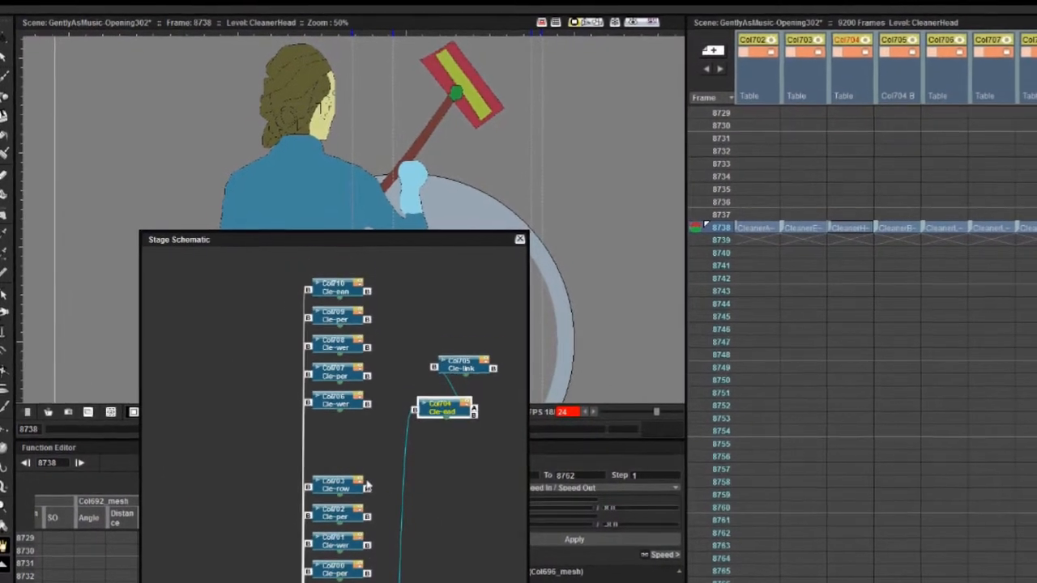
{"action": "left_click_drag", "start_coordinate": [340, 486], "coordinate": [239, 508]}
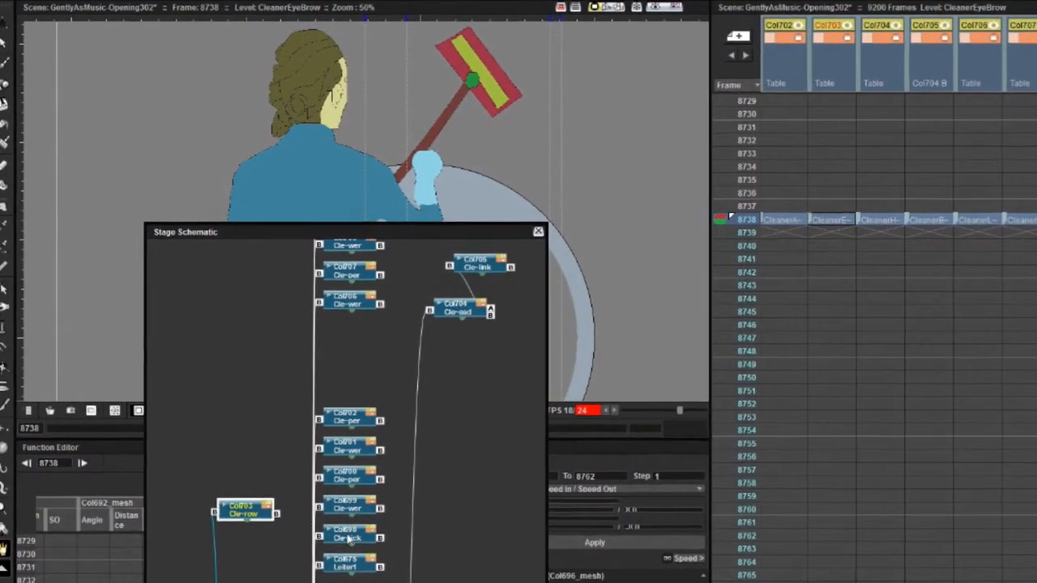
{"action": "left_click_drag", "start_coordinate": [348, 538], "coordinate": [499, 392]}
{"action": "left_click_drag", "start_coordinate": [246, 511], "coordinate": [351, 479]}
- Set the CleanerTorsoClean node apart, attach the CleanerHead node to it, and arrange the head and blink nodes beside it
{"action": "left_click", "coordinate": [350, 311]}
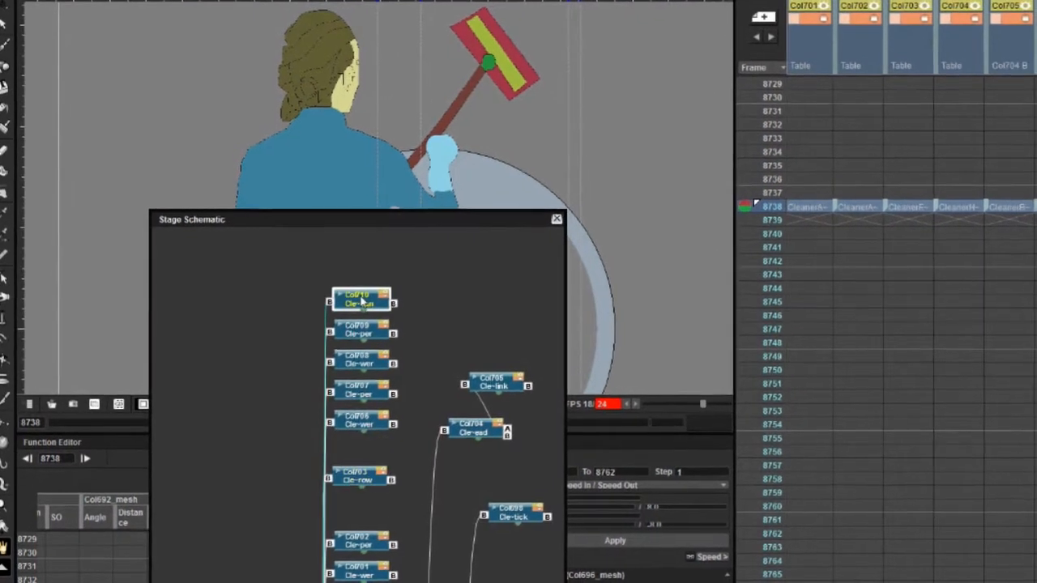
{"action": "scroll", "coordinate": [912, 324], "scroll_direction": "right", "scroll_amount": 1}
{"action": "key", "text": "Down"}
{"action": "key", "text": "Down"}
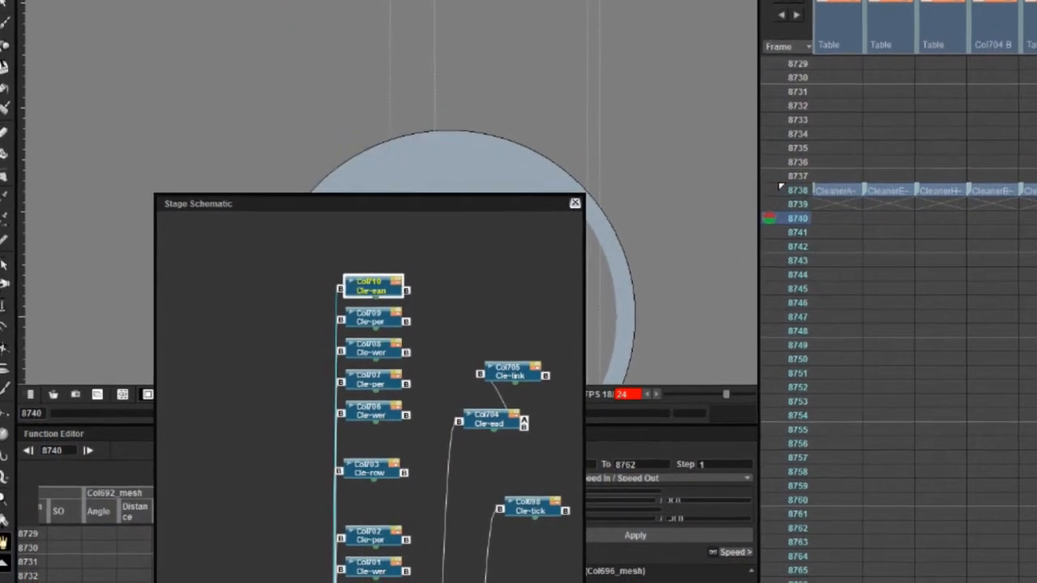
{"action": "key", "text": "Up"}
{"action": "key", "text": "Up"}
{"action": "left_click_drag", "start_coordinate": [374, 287], "coordinate": [240, 276]}
{"action": "mouse_move", "coordinate": [459, 421]}
{"action": "left_mouse_down"}
{"action": "mouse_move", "coordinate": [294, 276]}
{"action": "mouse_move", "coordinate": [273, 280]}
{"action": "left_mouse_up"}
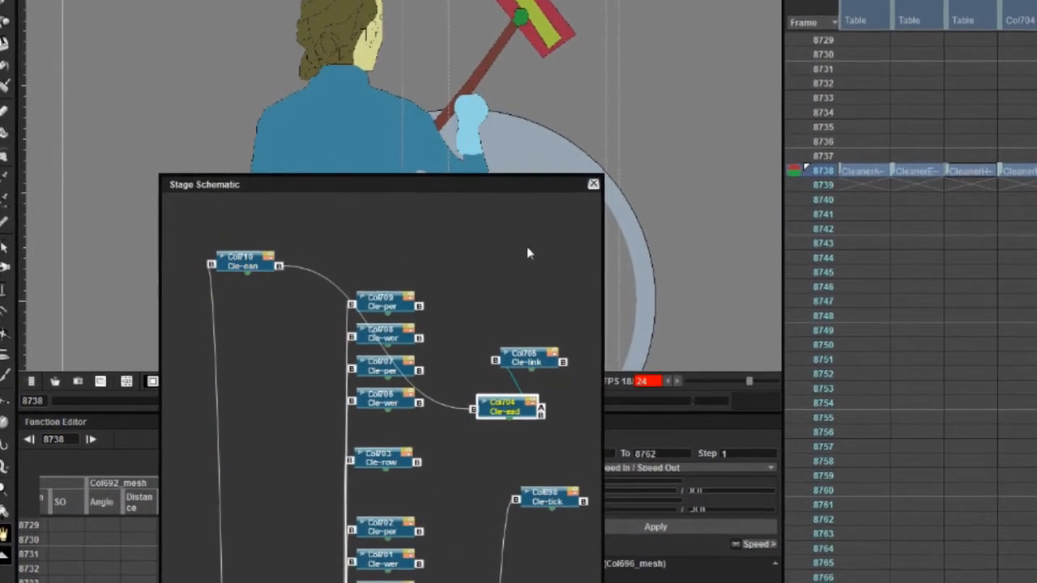
{"action": "left_click_drag", "start_coordinate": [504, 411], "coordinate": [526, 250]}
{"action": "left_click_drag", "start_coordinate": [526, 361], "coordinate": [574, 243]}
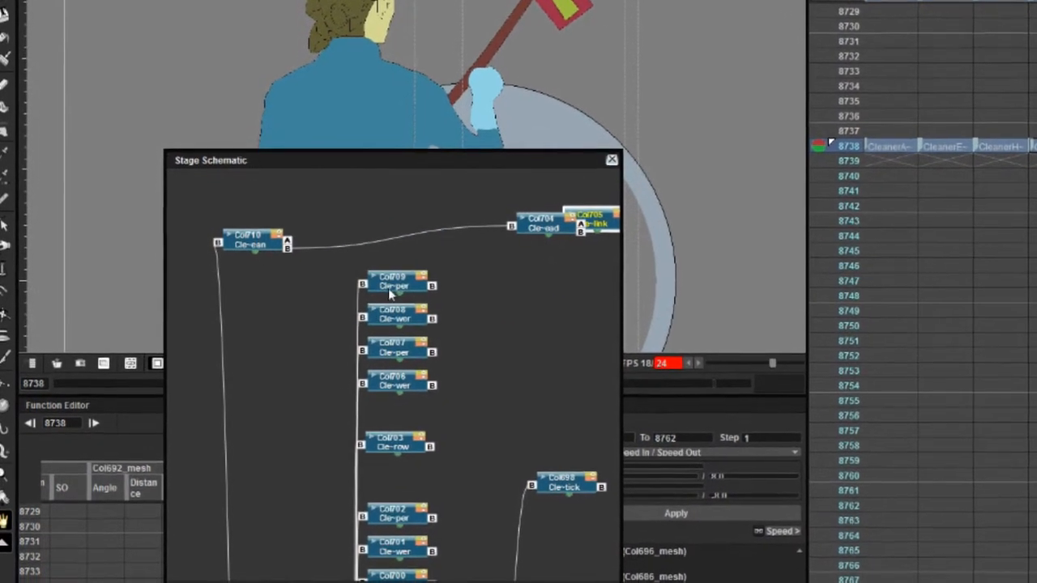
- Attach both upper-leg nodes, Col709 and CleanerLegLeftUpper, to CleanerTorsoClean and link each lower-leg node to its upper leg
{"action": "left_click_drag", "start_coordinate": [388, 288], "coordinate": [348, 211]}
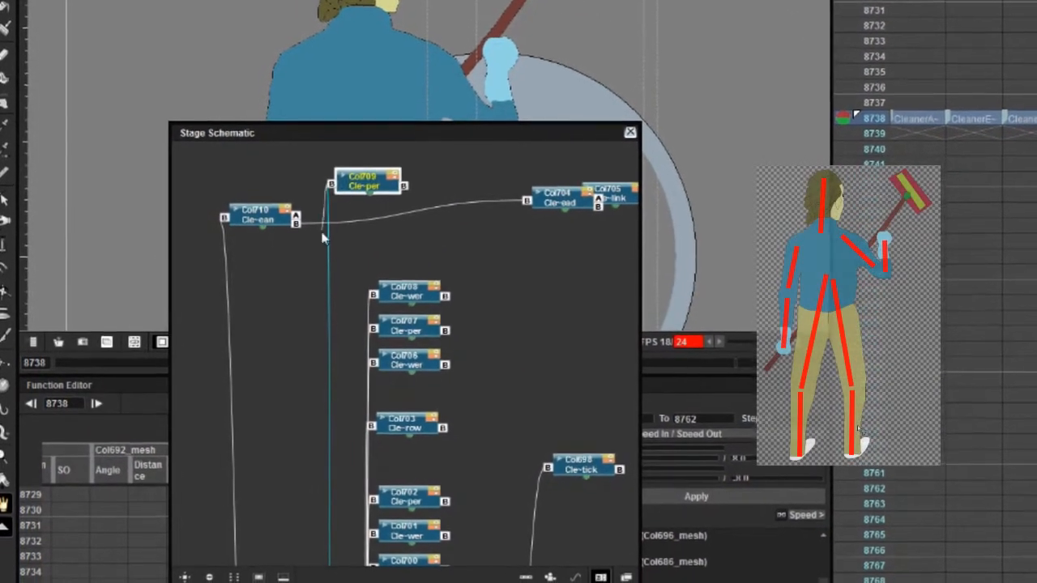
{"action": "left_click", "coordinate": [408, 295]}
{"action": "left_click_drag", "start_coordinate": [407, 295], "coordinate": [484, 171]}
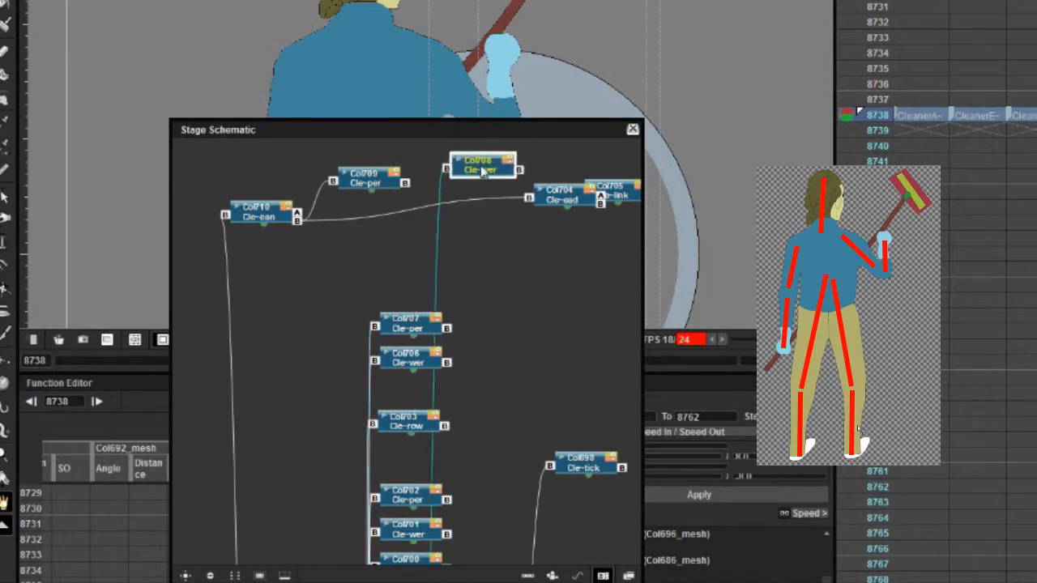
{"action": "left_click_drag", "start_coordinate": [401, 327], "coordinate": [360, 247]}
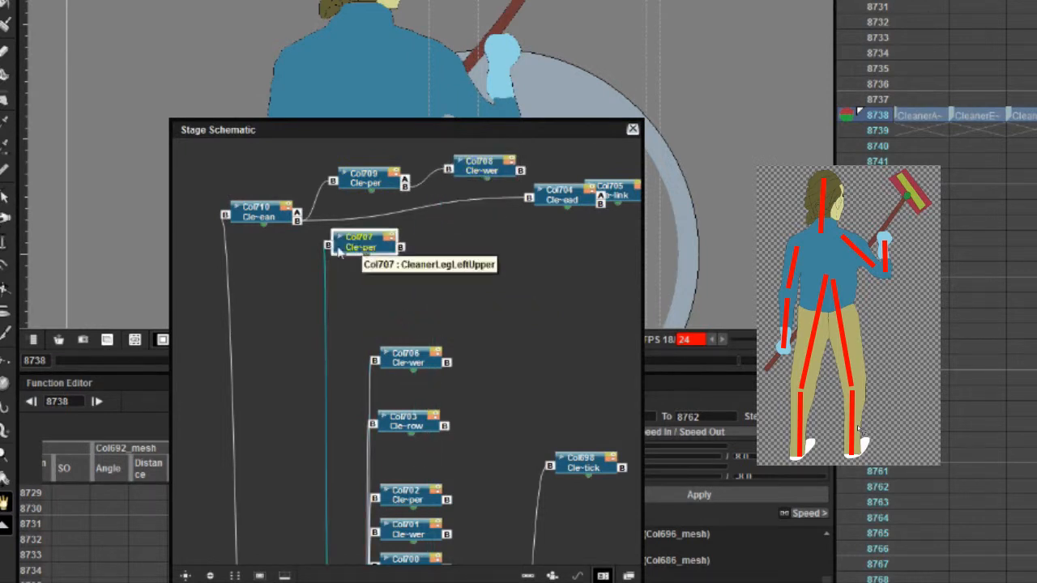
{"action": "left_click_drag", "start_coordinate": [408, 359], "coordinate": [400, 248]}
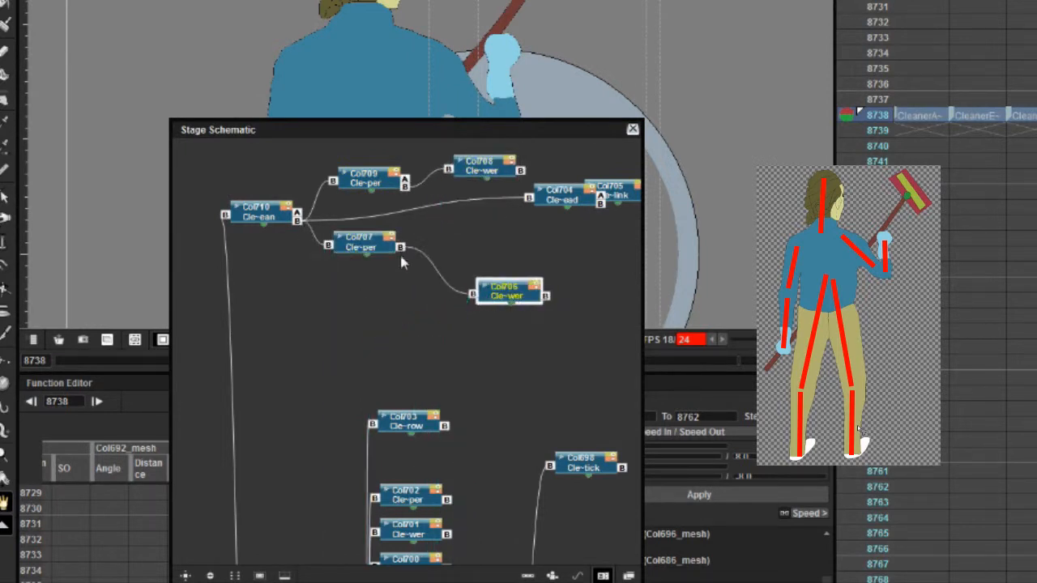
- Attach the CleanerEyeBrow node to the CleanerHead node and reposition CleanerHead between the two leg branches
{"action": "left_click_drag", "start_coordinate": [421, 423], "coordinate": [601, 203]}
{"action": "left_click_drag", "start_coordinate": [417, 337], "coordinate": [580, 245]}
{"action": "left_click_drag", "start_coordinate": [565, 199], "coordinate": [478, 221]}
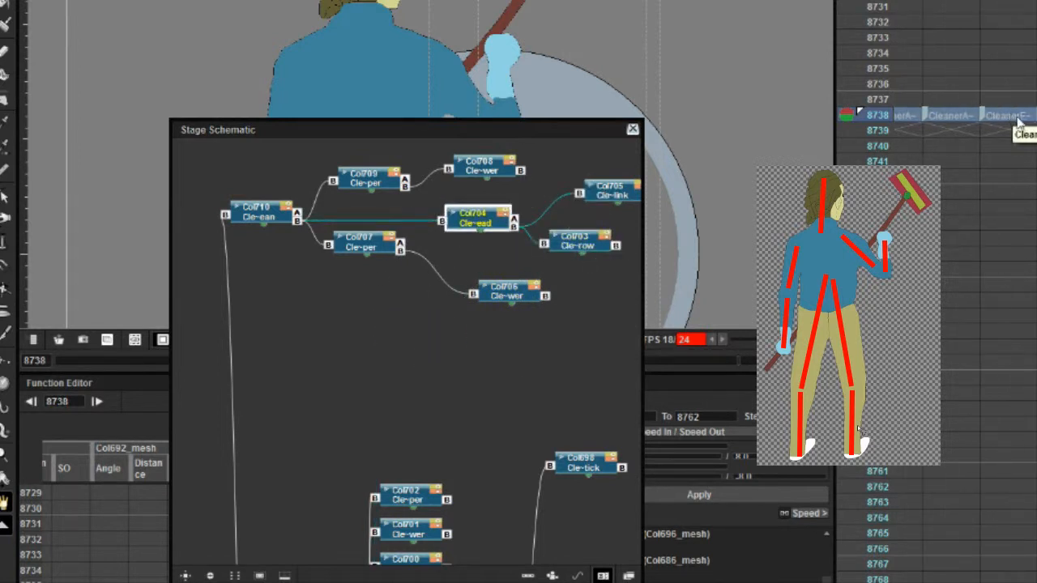
- Move the CleanerEyeBrow column directly after CleanerHead and reattach its node to CleanerHead in the reordered schematic
{"action": "left_click", "coordinate": [1017, 122]}
{"action": "key", "text": "Delete"}
{"action": "left_click", "coordinate": [1036, 120]}
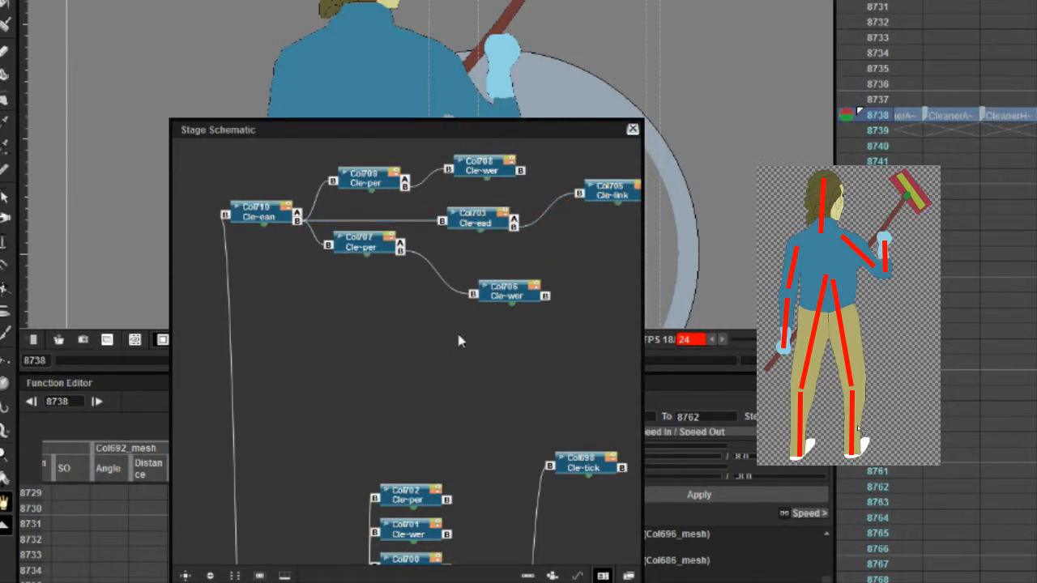
{"action": "left_click", "coordinate": [210, 576]}
{"action": "left_click_drag", "start_coordinate": [403, 345], "coordinate": [386, 328]}
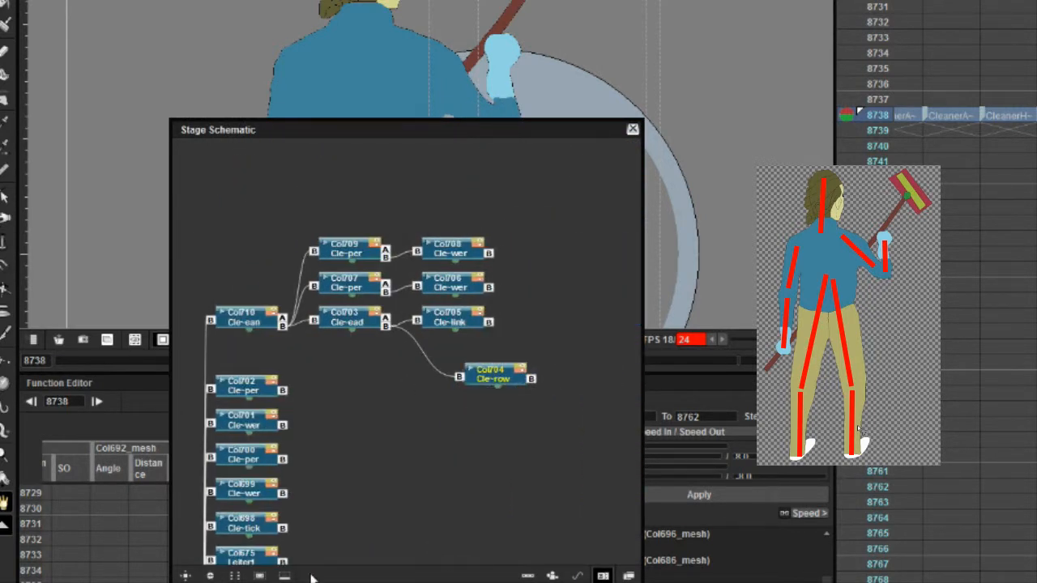
- Attach both upper-arm nodes, Col702 and Col700, to CleanerTorsoClean and link lower arms Col701 and Col699 to them respectively
{"action": "left_click_drag", "start_coordinate": [241, 393], "coordinate": [283, 326]}
{"action": "left_click_drag", "start_coordinate": [238, 429], "coordinate": [388, 394]}
{"action": "left_click_drag", "start_coordinate": [245, 458], "coordinate": [283, 326]}
{"action": "left_click_drag", "start_coordinate": [211, 492], "coordinate": [423, 464]}
{"action": "left_click_drag", "start_coordinate": [268, 491], "coordinate": [537, 476]}
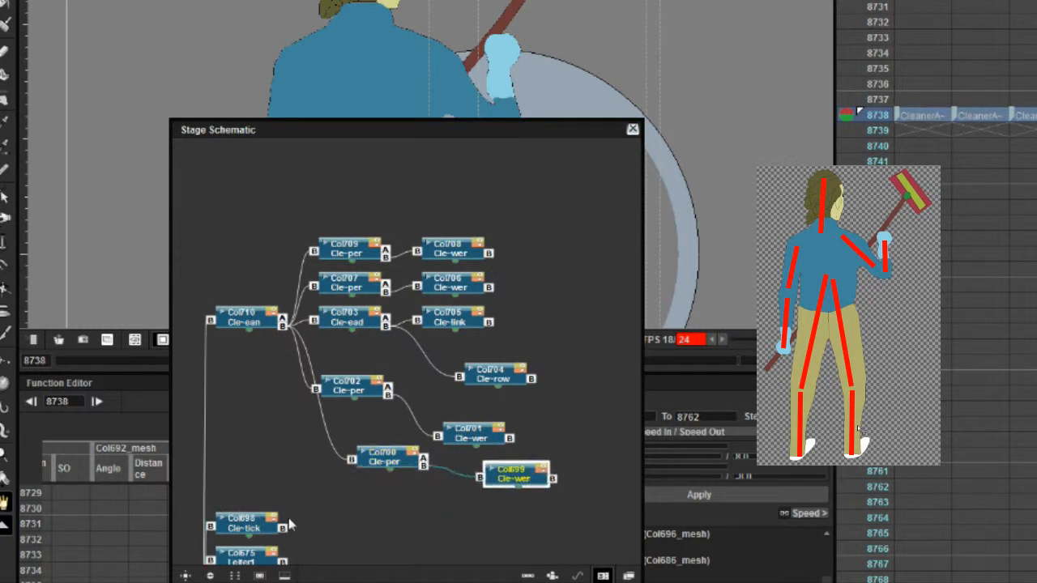
- Set the CleanerStick node apart from the body hierarchy without parenting it to a body part, and close the stage schematic
{"action": "left_click_drag", "start_coordinate": [235, 525], "coordinate": [416, 524]}
{"action": "left_click_drag", "start_coordinate": [401, 130], "coordinate": [849, 2]}
{"action": "left_click_drag", "start_coordinate": [867, 393], "coordinate": [879, 379]}
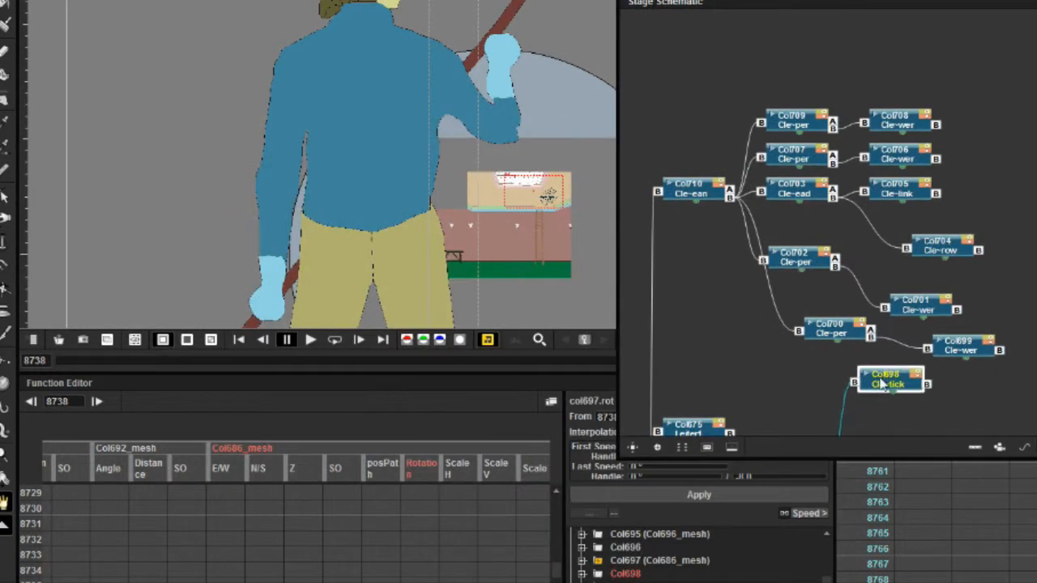
{"action": "scroll", "coordinate": [887, 373], "scroll_direction": "down", "scroll_amount": 1}
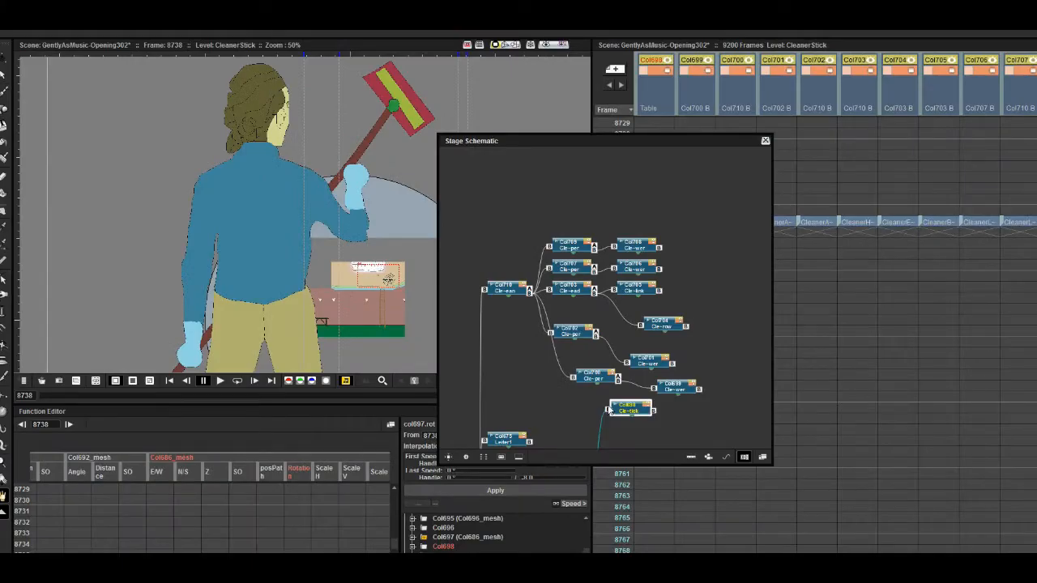
{"action": "left_click_drag", "start_coordinate": [609, 410], "coordinate": [711, 262]}
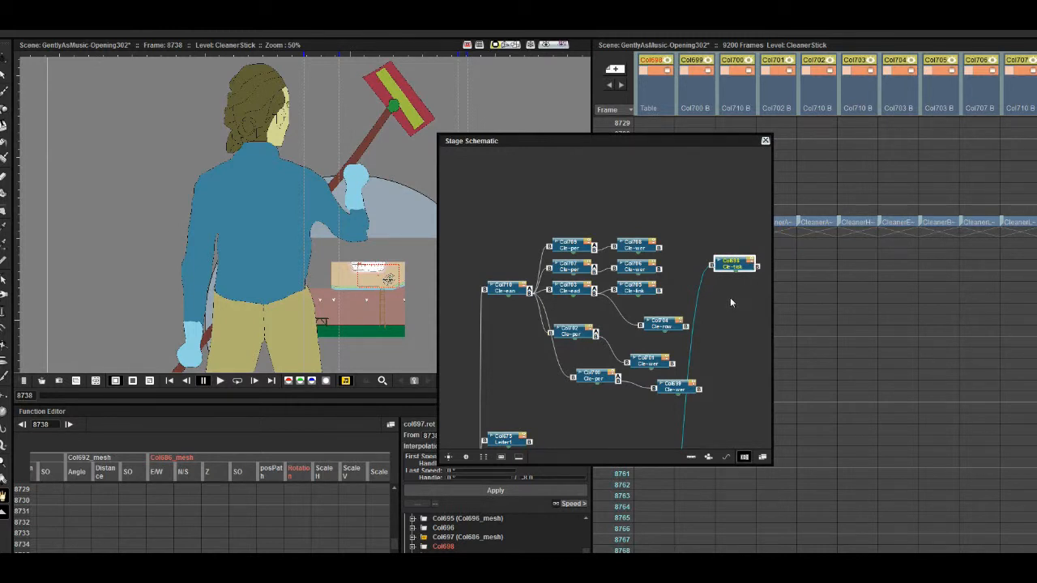
{"action": "left_click", "coordinate": [764, 140]}
- Create a mesh for CleanerArmLeftLower and build a skeleton with vertices along the hand
{"action": "left_click", "coordinate": [687, 226]}
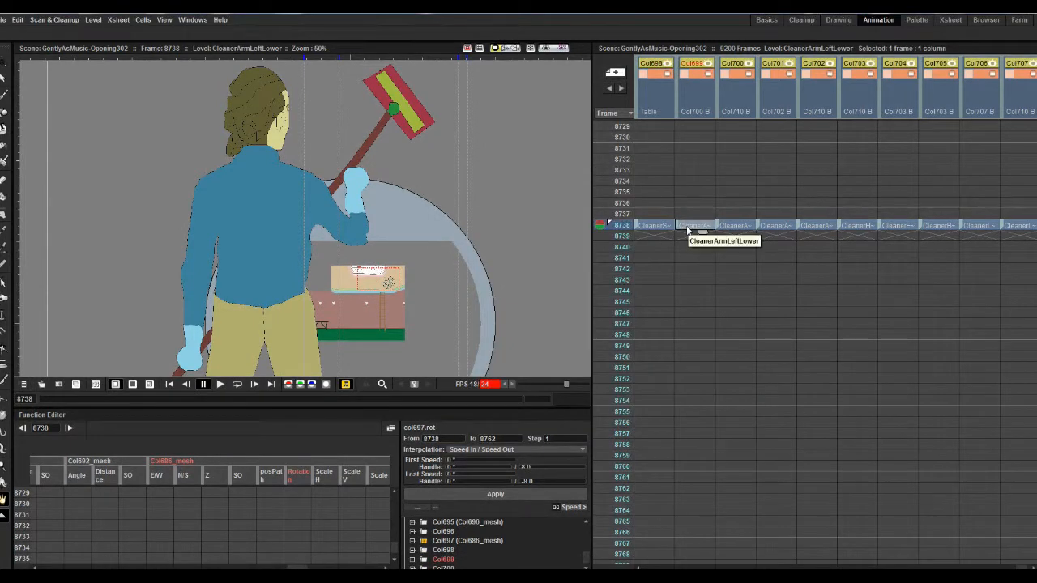
{"action": "key", "text": "x"}
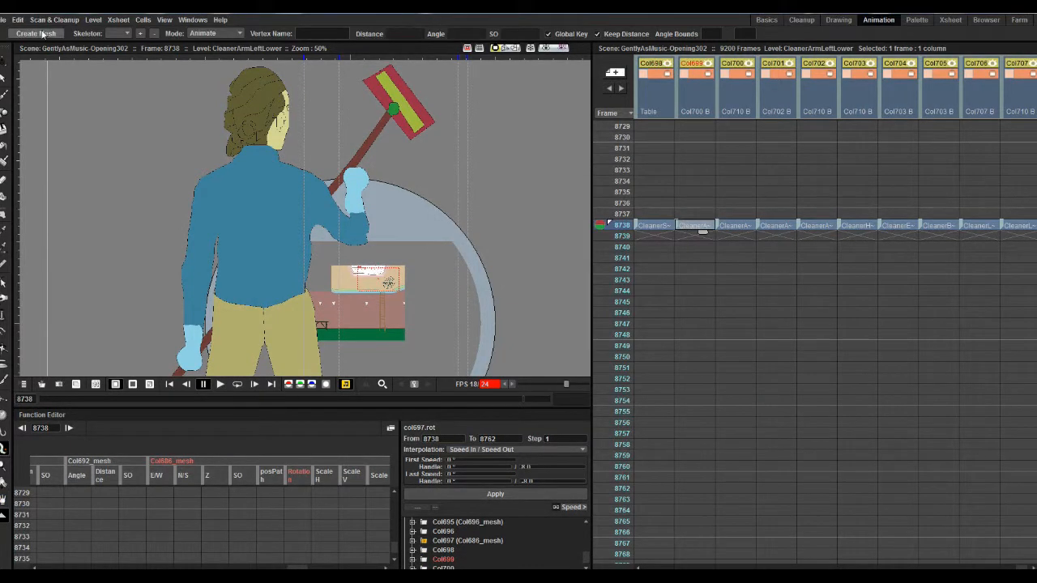
{"action": "left_click", "coordinate": [35, 34]}
{"action": "key", "text": "Return"}
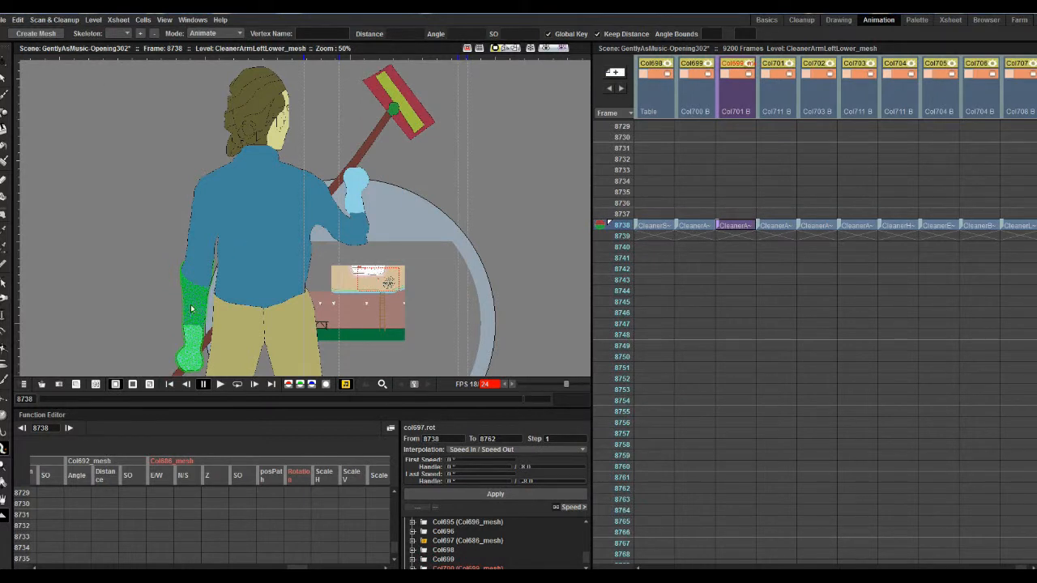
{"action": "left_click", "coordinate": [215, 33]}
{"action": "left_click", "coordinate": [209, 61]}
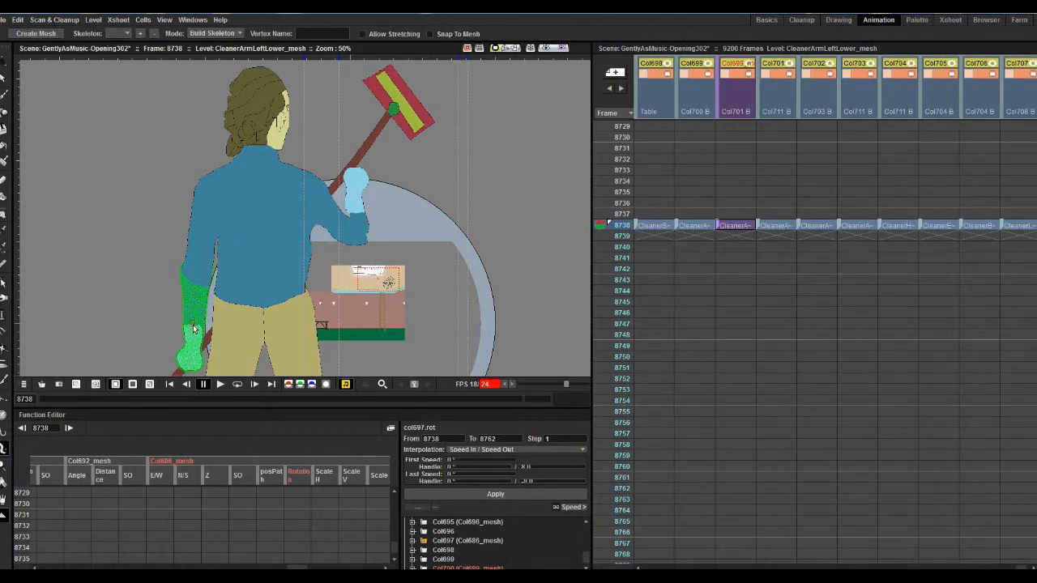
{"action": "left_click", "coordinate": [189, 372]}
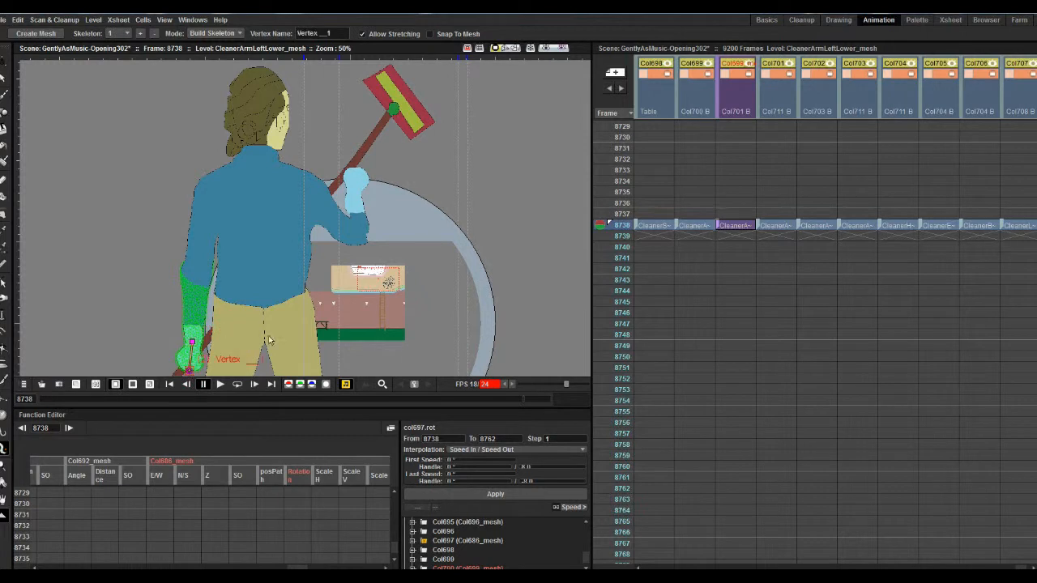
- Create a mesh with 5.00 mm edges and a hand skeleton for CleanerArmRightLower, and hide both lower-arm meshes
{"action": "left_click", "coordinate": [820, 228]}
{"action": "left_click", "coordinate": [19, 33]}
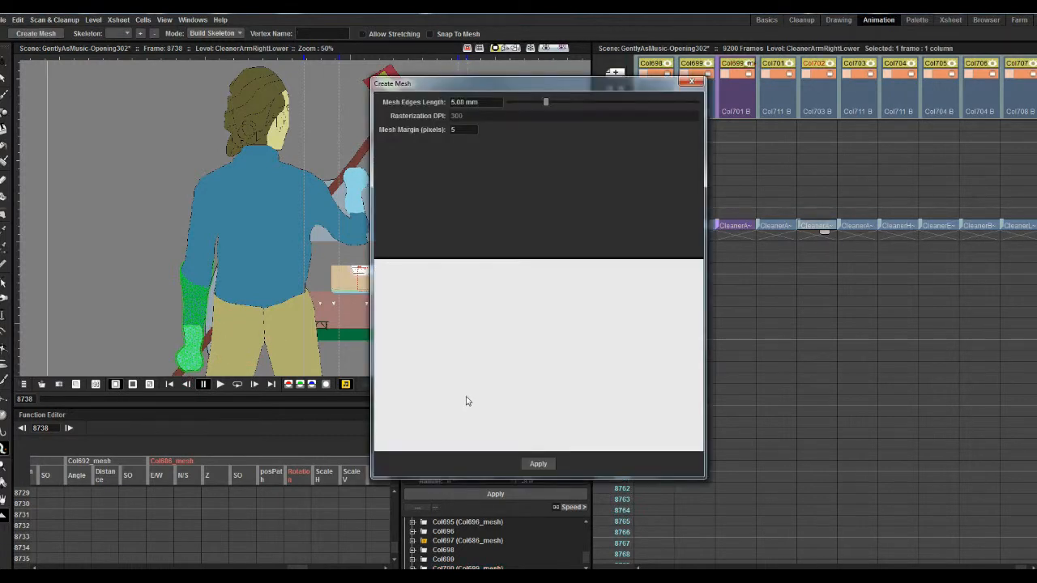
{"action": "left_click", "coordinate": [536, 467]}
{"action": "left_click", "coordinate": [199, 34]}
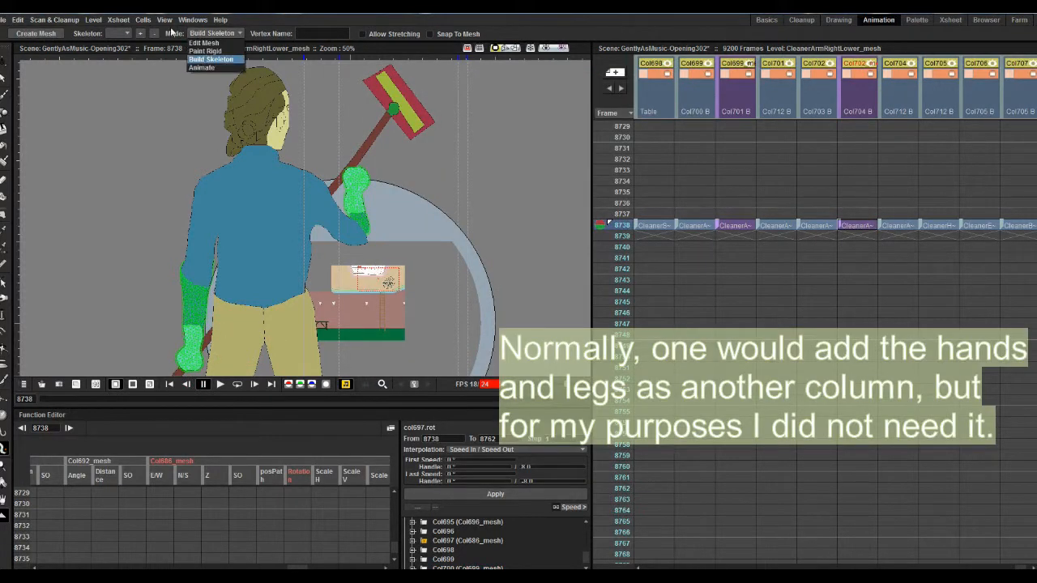
{"action": "left_click", "coordinate": [172, 34]}
{"action": "left_click", "coordinate": [356, 173]}
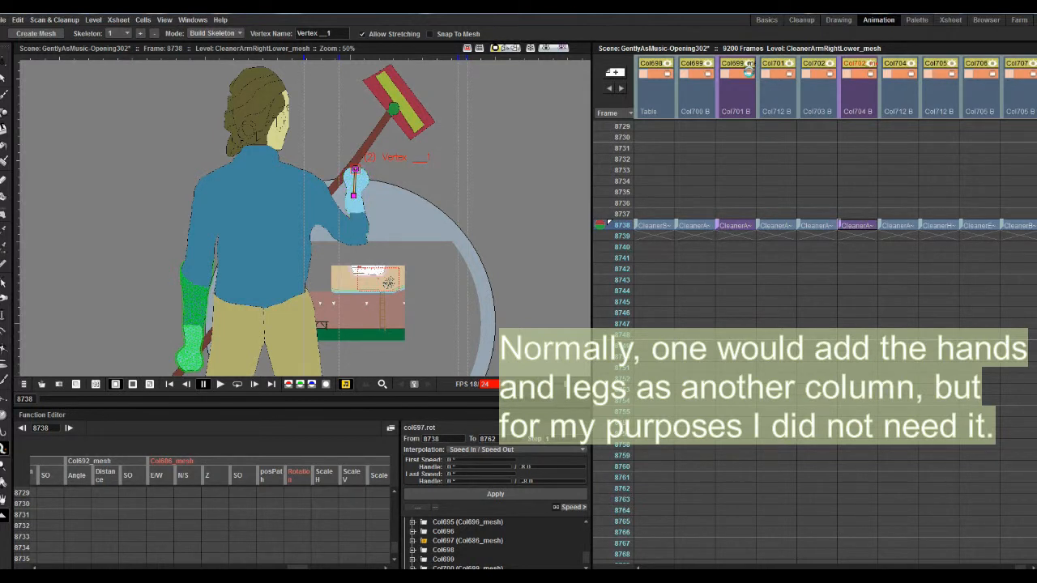
{"action": "left_click", "coordinate": [747, 71]}
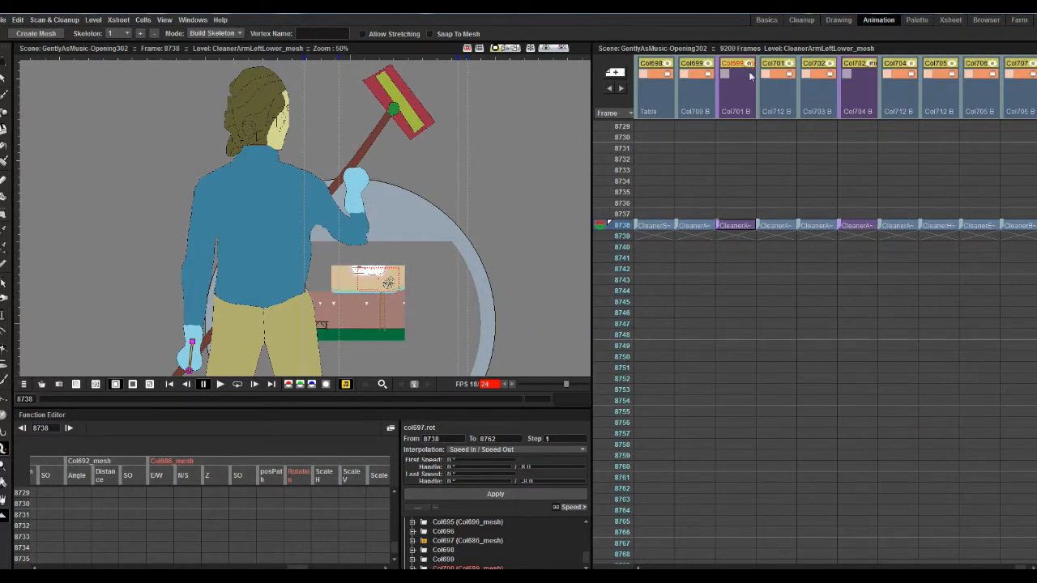
- Using the Animate tool's Center mode, place the centres of CleanerArmLeftLower, CleanerArmLeftUpper and CleanerArmRightLower on their arm joints
{"action": "left_click", "coordinate": [697, 226]}
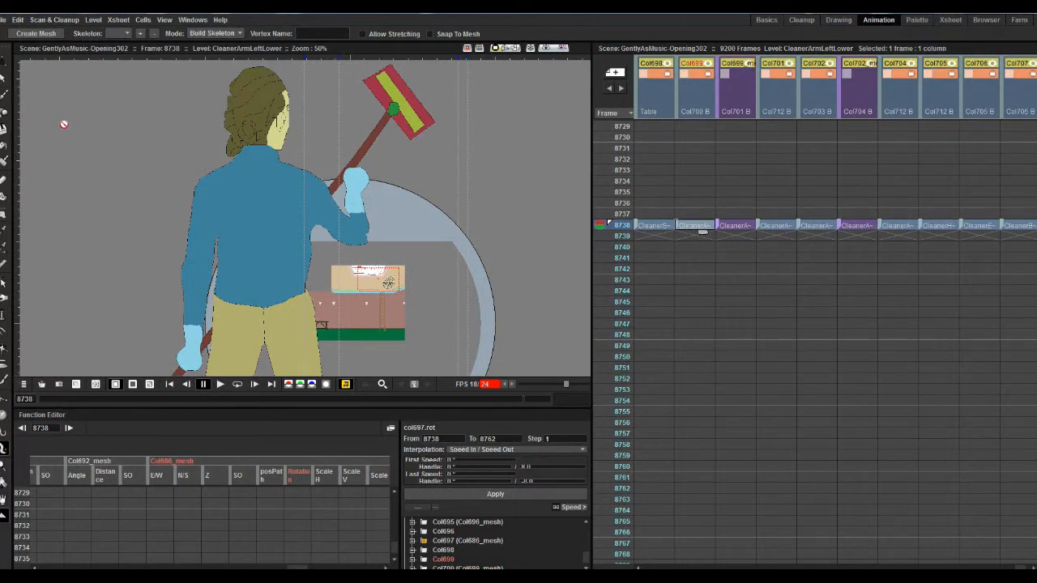
{"action": "key", "text": "a"}
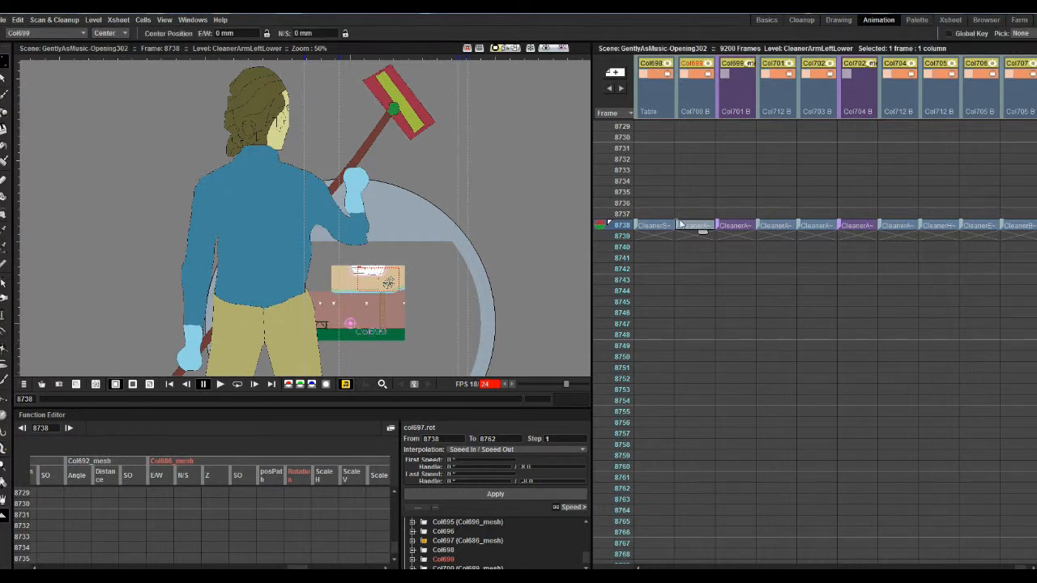
{"action": "scroll", "coordinate": [681, 228], "scroll_direction": "left", "scroll_amount": 1}
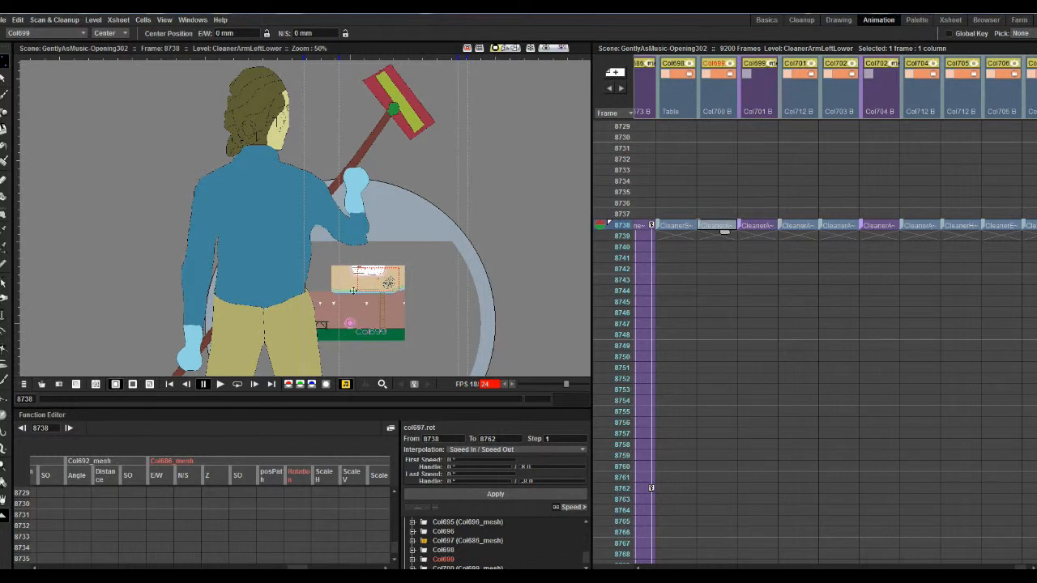
{"action": "left_click", "coordinate": [800, 227]}
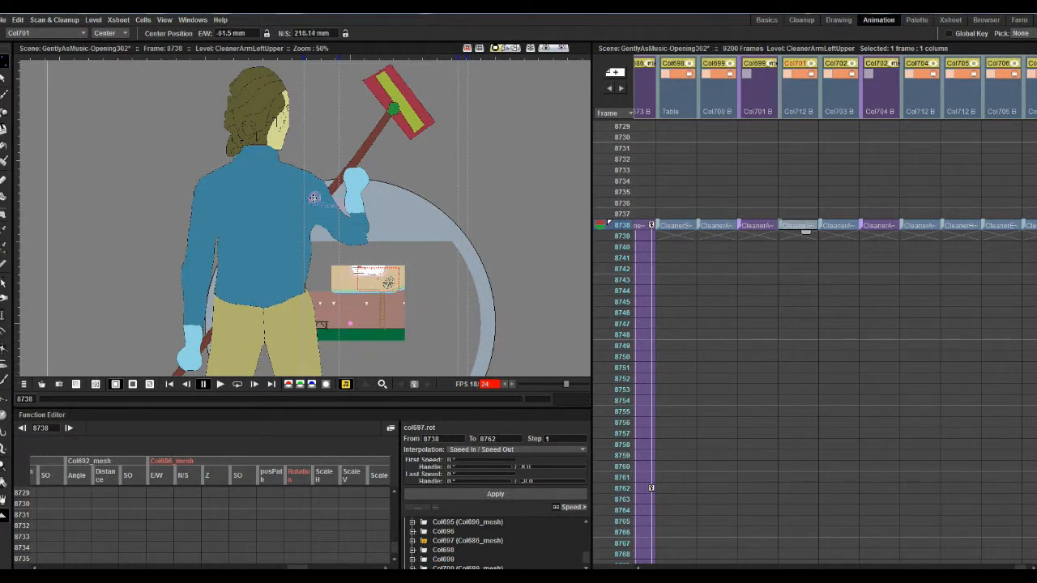
{"action": "left_click", "coordinate": [845, 226]}
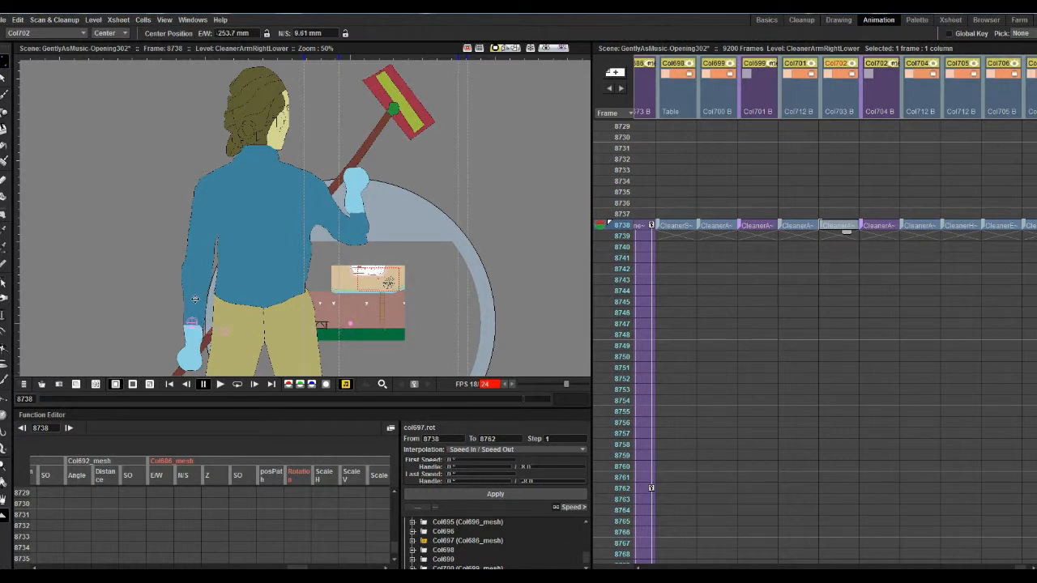
- Place the centres of both lower-arm meshes, CleanerArmRightUpper and CleanerHead on their elbow, shoulder and neck joints
{"action": "left_click", "coordinate": [760, 227]}
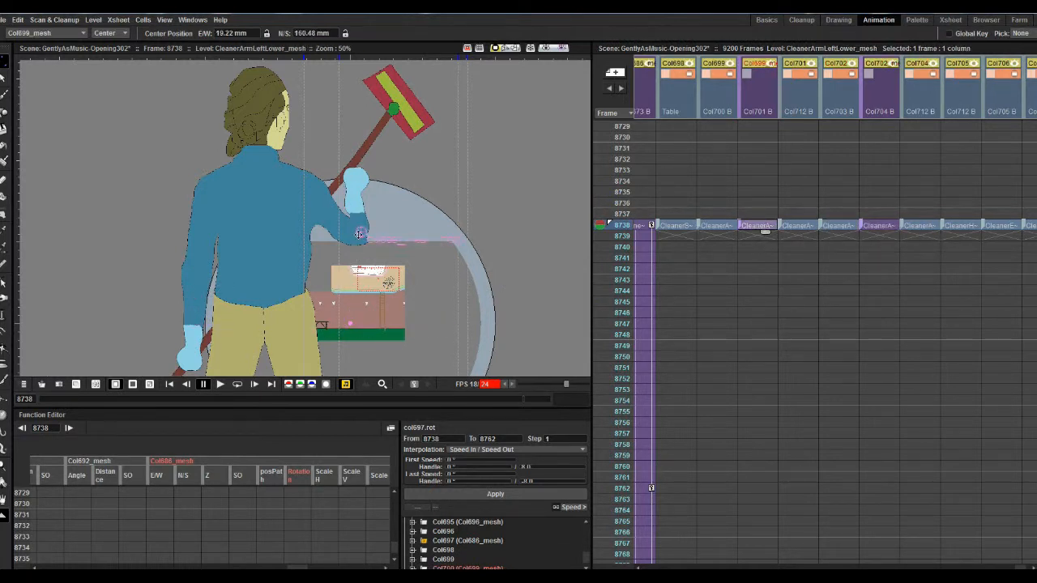
{"action": "left_click", "coordinate": [881, 227]}
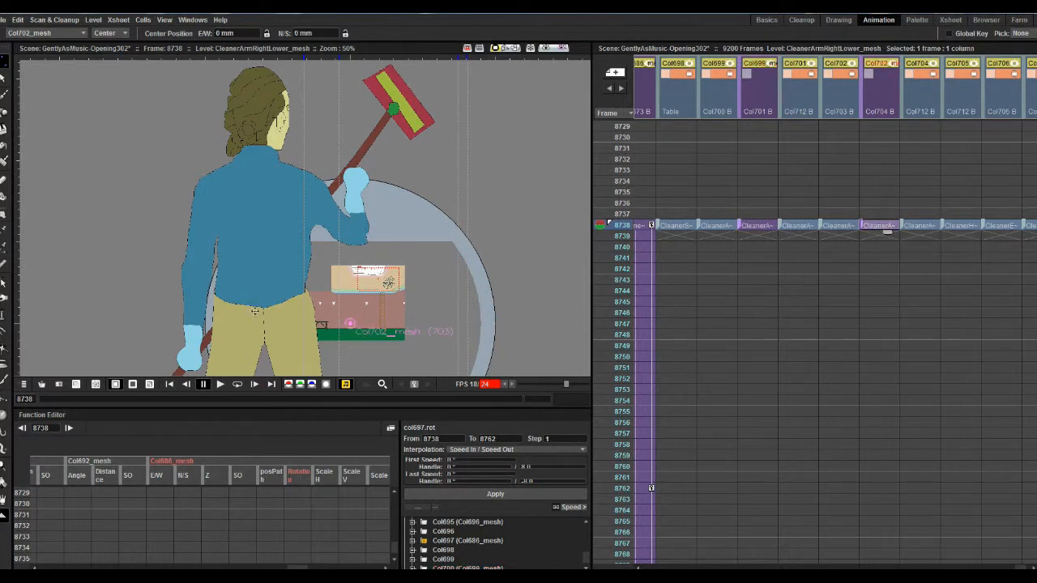
{"action": "left_click", "coordinate": [921, 227]}
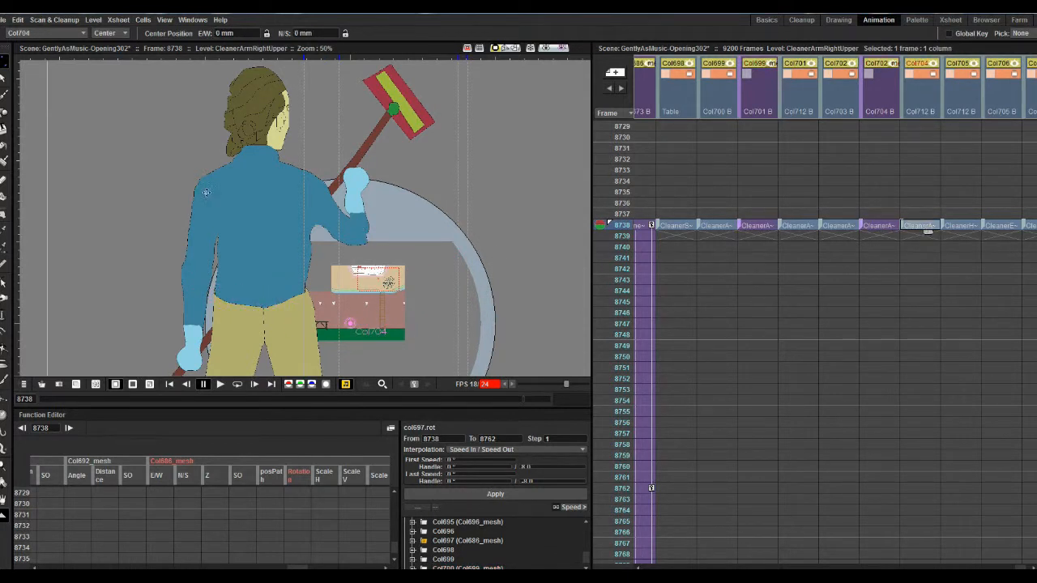
{"action": "left_click", "coordinate": [964, 227]}
- Adjust the CleanerArmRightUpper centre at the shoulder to E/W -63.73 mm, N/S 228.03 mm
{"action": "left_click", "coordinate": [111, 33]}
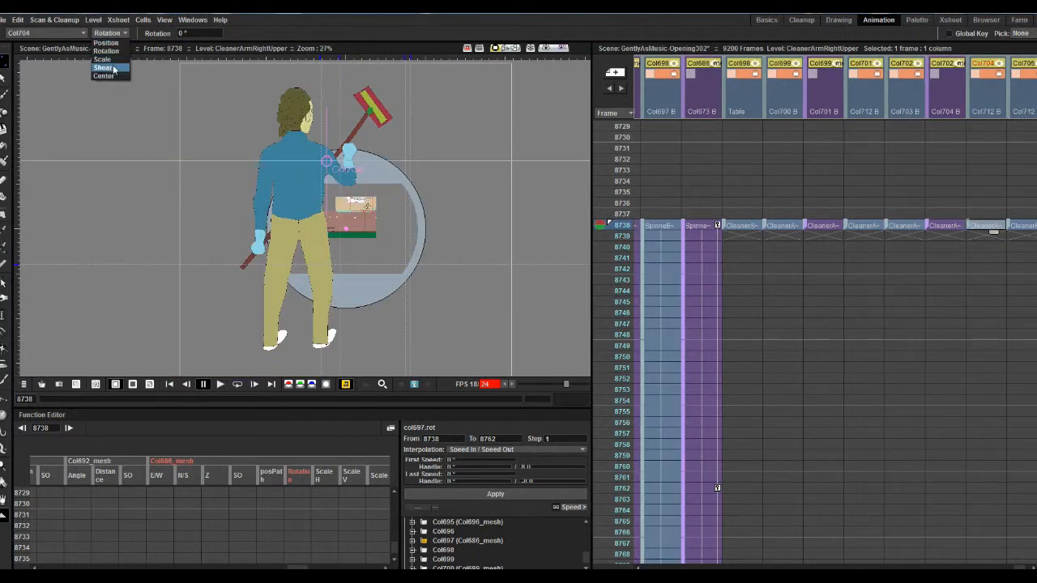
{"action": "left_click", "coordinate": [109, 77]}
- Test the arm joint by rotating CleanerArmRightUpper to about 85° and undo the rotation
{"action": "left_click", "coordinate": [112, 34]}
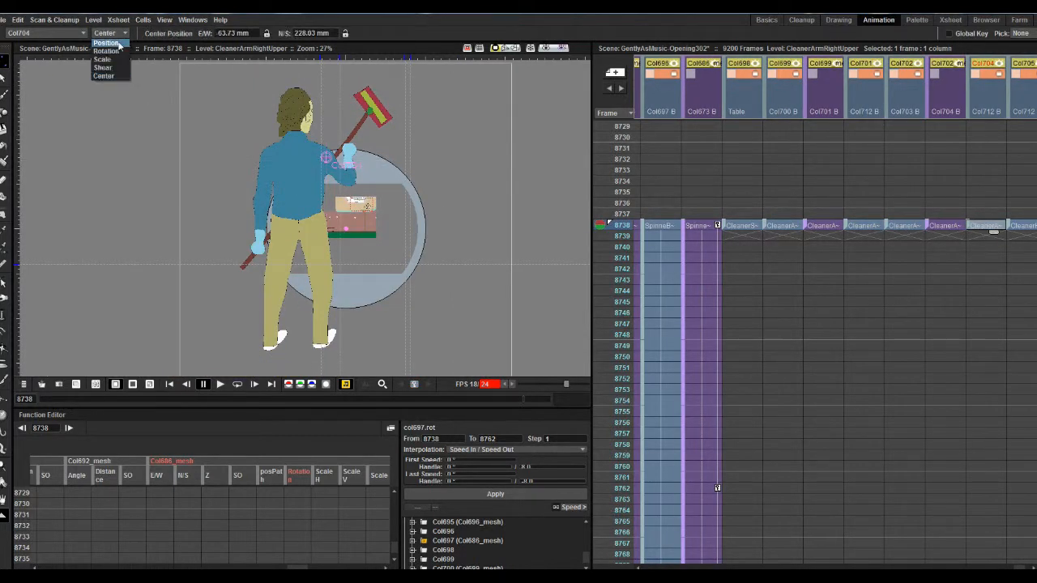
{"action": "left_click", "coordinate": [111, 50]}
{"action": "left_click_drag", "start_coordinate": [352, 185], "coordinate": [367, 127]}
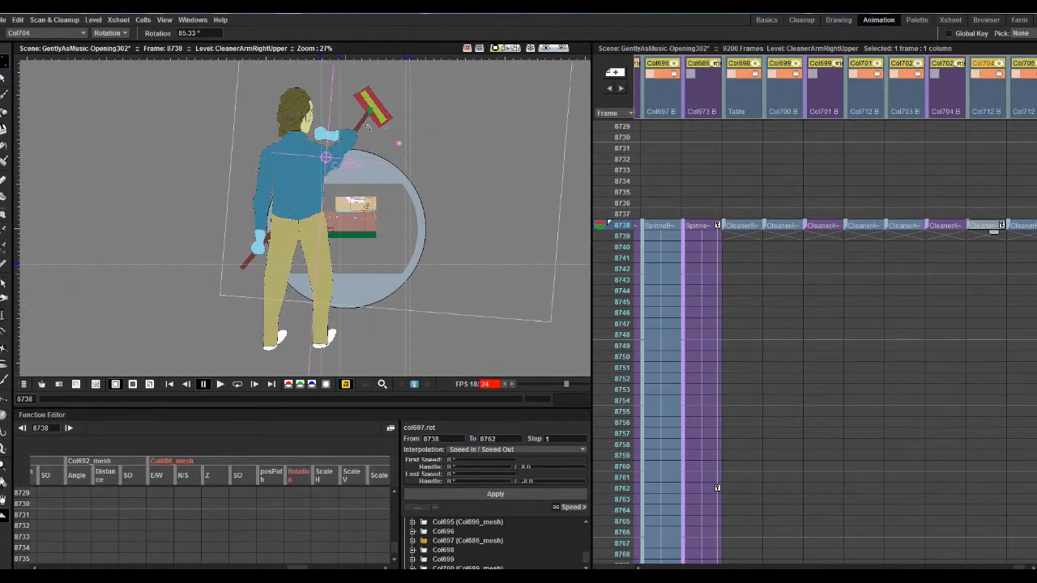
{"action": "key", "text": "ctrl+z"}
- Test the neck joint by rotating CleanerHead to about 72° and undo the rotation
{"action": "left_click_drag", "start_coordinate": [1019, 568], "coordinate": [1023, 567]}
{"action": "left_click", "coordinate": [811, 226]}
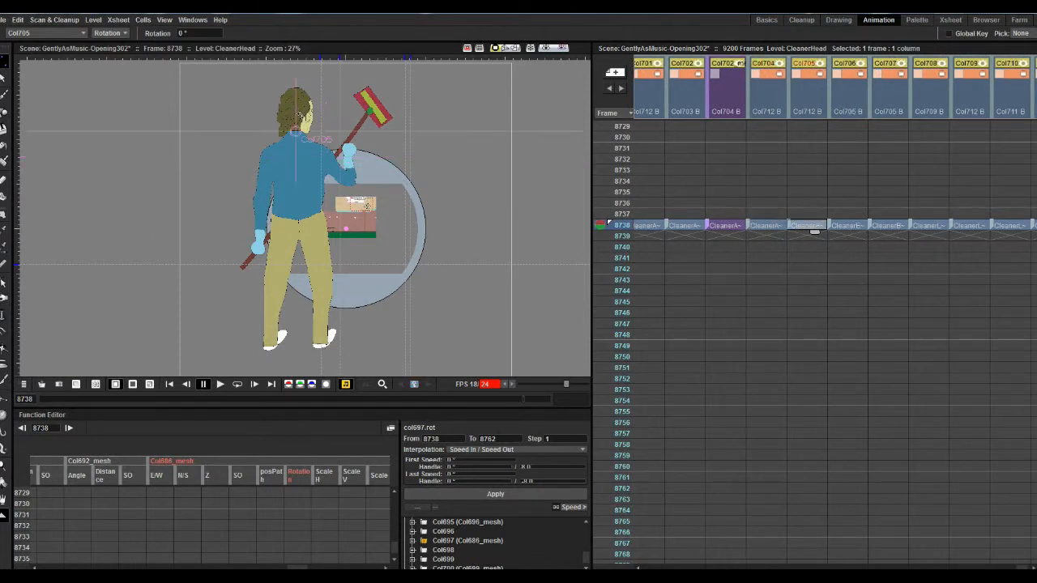
{"action": "left_click_drag", "start_coordinate": [299, 114], "coordinate": [278, 120]}
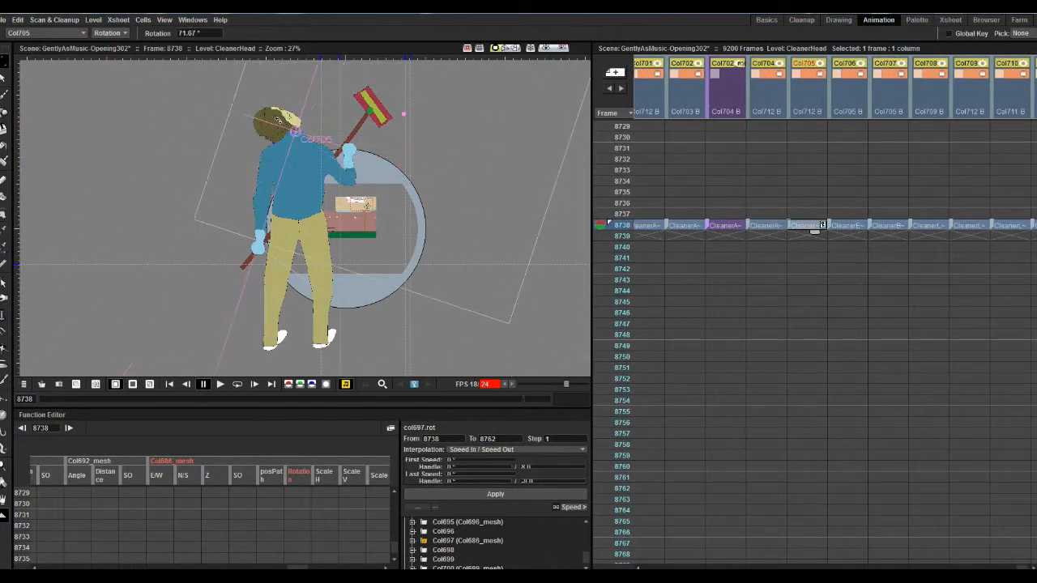
{"action": "key", "text": "ctrl+z"}
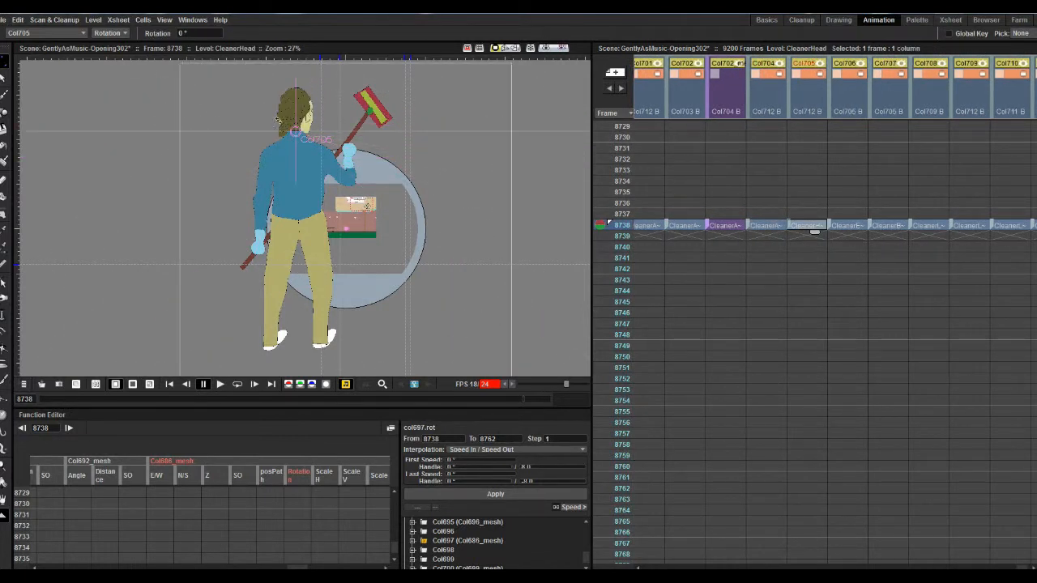
- Try rotating CleanerLegLeftLower around its current knee centre and undo the rotation
{"action": "left_click", "coordinate": [851, 226]}
{"action": "left_click", "coordinate": [892, 227]}
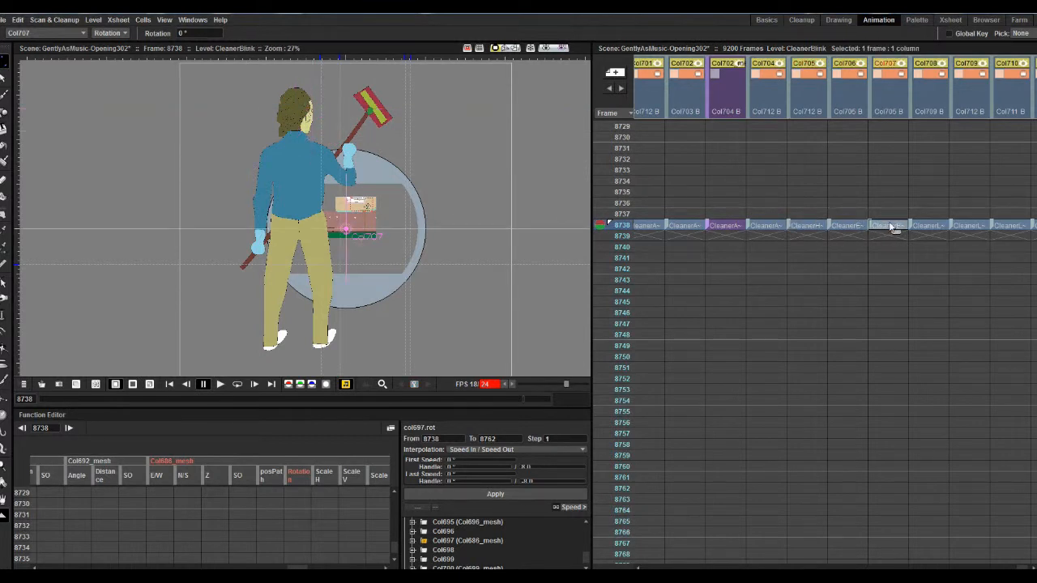
{"action": "left_click", "coordinate": [932, 227]}
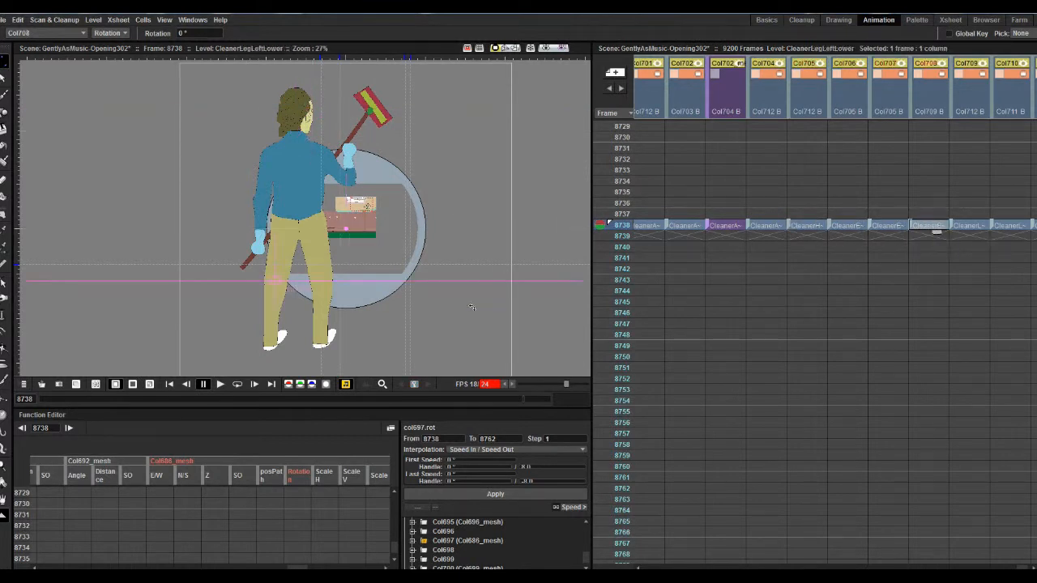
{"action": "left_click_drag", "start_coordinate": [350, 316], "coordinate": [357, 274]}
{"action": "key", "text": "ctrl+z"}
- Adjust the CleanerLegLeftLower centre on the knee to E/W -229.38 mm, N/S -182.11 mm, checking it with trial rotations
{"action": "left_click", "coordinate": [111, 33]}
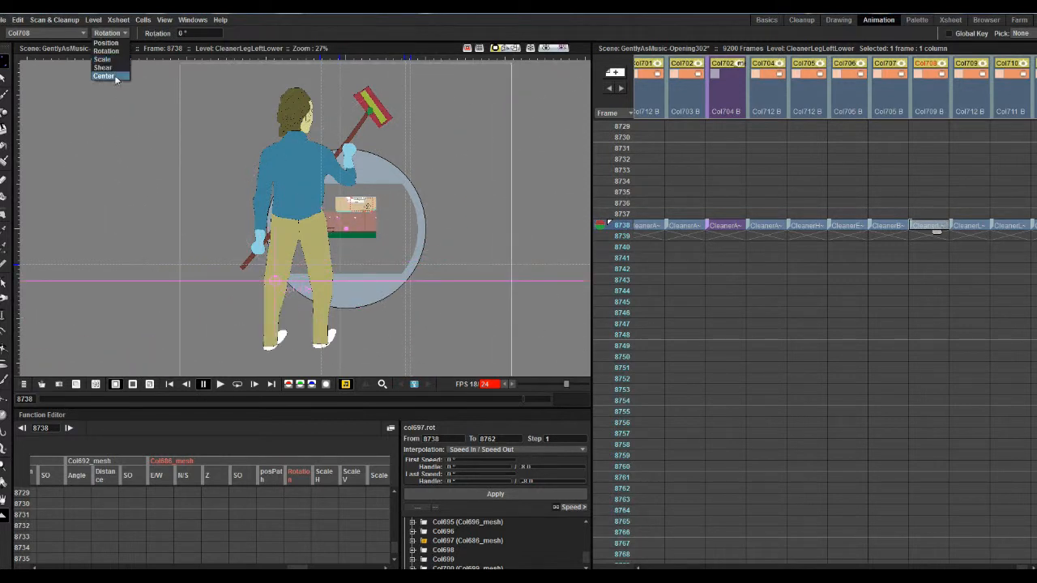
{"action": "left_click", "coordinate": [110, 75]}
{"action": "left_click", "coordinate": [111, 32]}
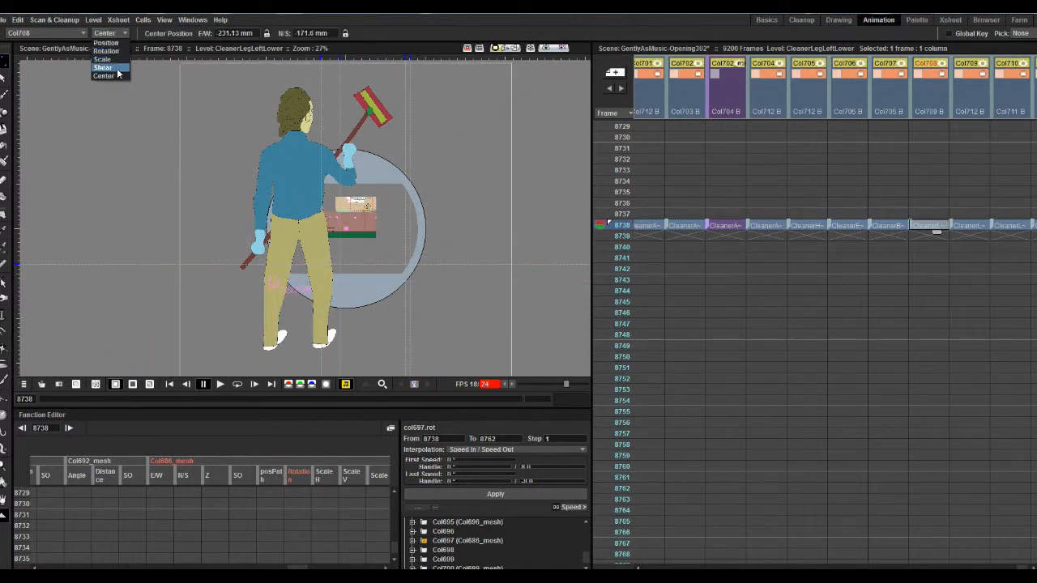
{"action": "left_click", "coordinate": [110, 60]}
{"action": "left_click_drag", "start_coordinate": [255, 237], "coordinate": [285, 316]}
{"action": "left_click", "coordinate": [111, 32]}
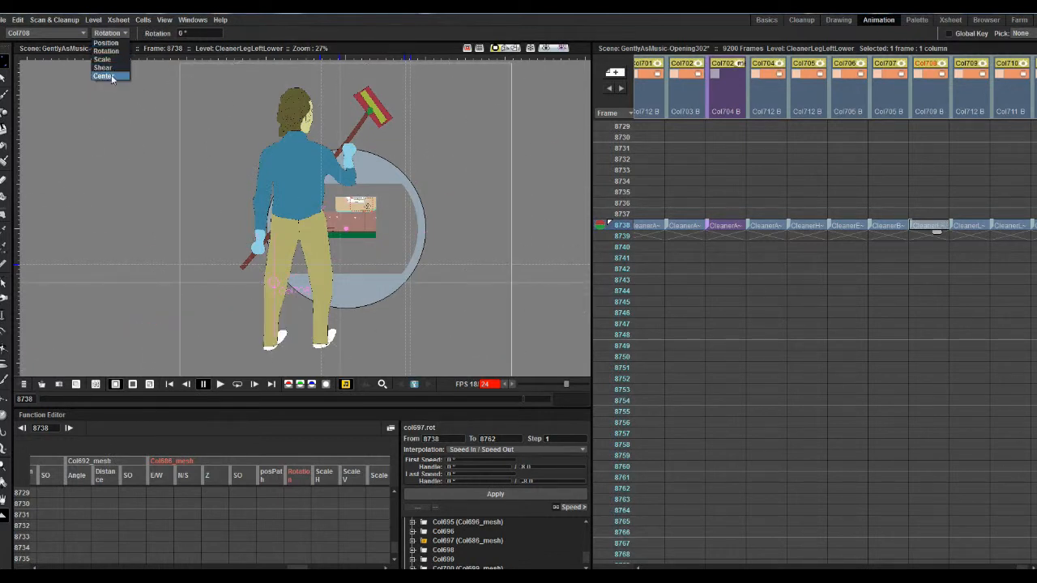
{"action": "left_click", "coordinate": [109, 74]}
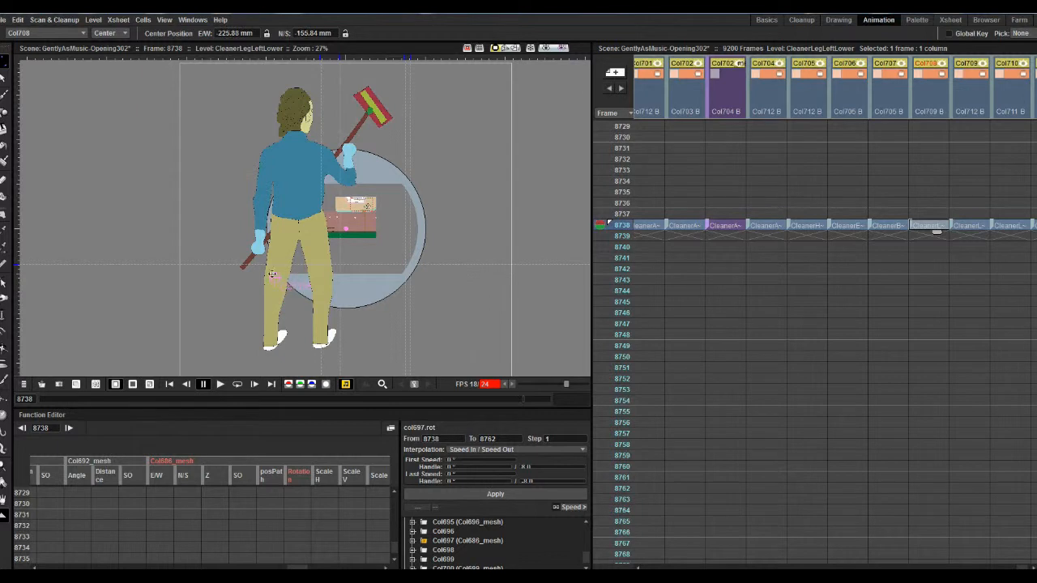
{"action": "left_click", "coordinate": [111, 32]}
{"action": "left_click", "coordinate": [109, 60]}
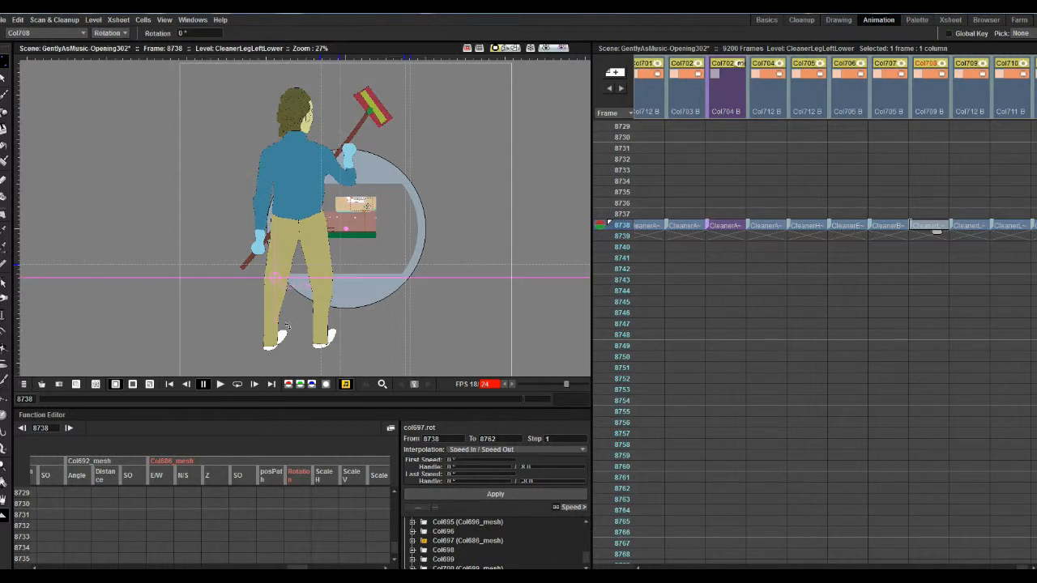
{"action": "left_click", "coordinate": [125, 34]}
{"action": "left_click", "coordinate": [109, 75]}
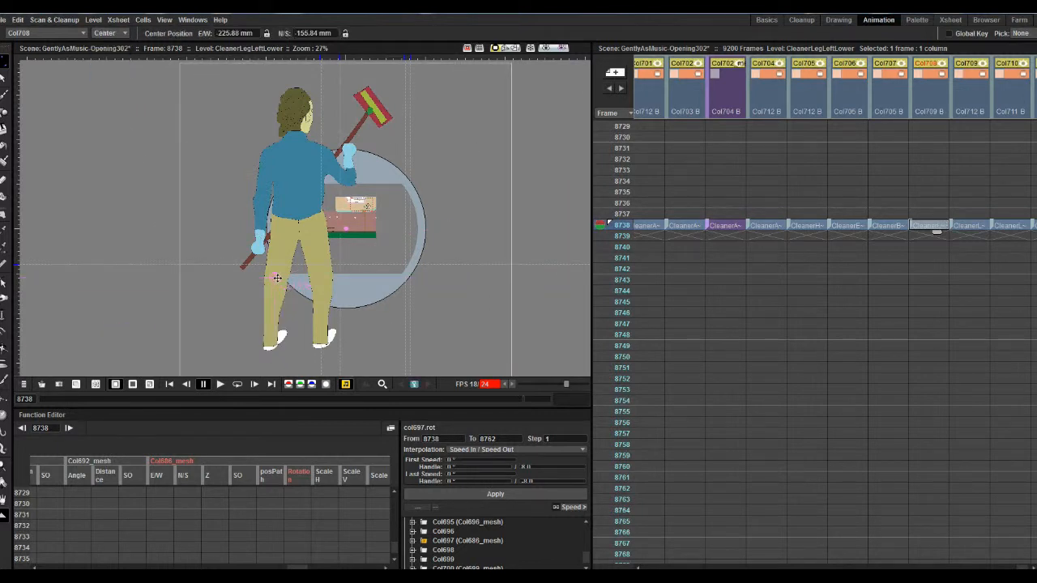
- Test the left knee joint by rotating CleanerLegLeftLower to about 29° and undo the rotation
{"action": "left_click", "coordinate": [126, 32]}
{"action": "left_click", "coordinate": [109, 60]}
{"action": "mouse_move", "coordinate": [320, 360]}
{"action": "left_mouse_down"}
{"action": "mouse_move", "coordinate": [280, 339]}
{"action": "mouse_move", "coordinate": [309, 349]}
{"action": "left_mouse_up"}
{"action": "left_click_drag", "start_coordinate": [274, 340], "coordinate": [263, 338]}
{"action": "key", "text": "ctrl+z"}
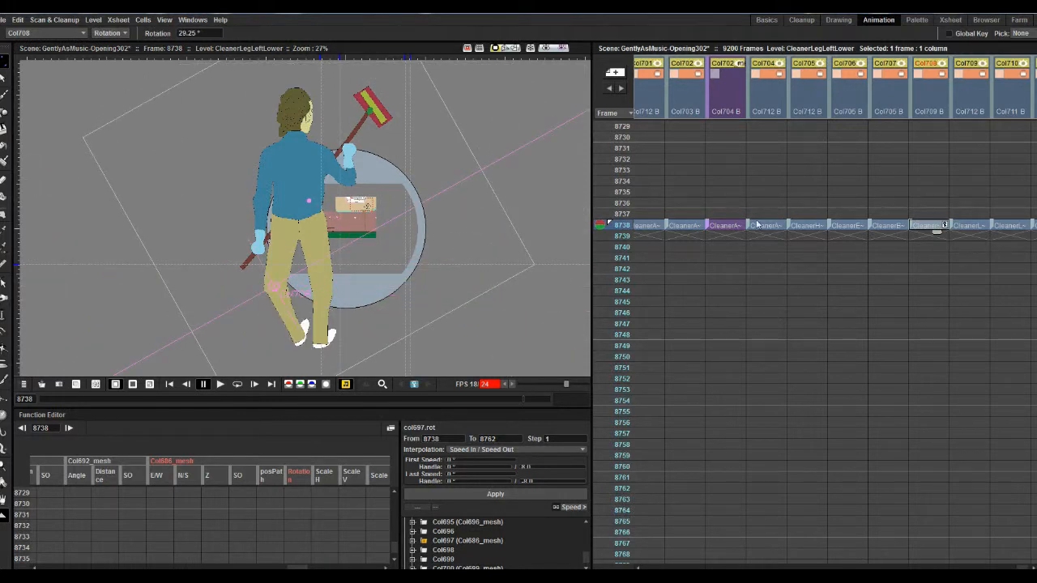
{"action": "key", "text": "ctrl+z"}
- Try rotating CleanerLegLeftUpper around its current hip centre and undo the rotation
{"action": "left_click", "coordinate": [965, 227]}
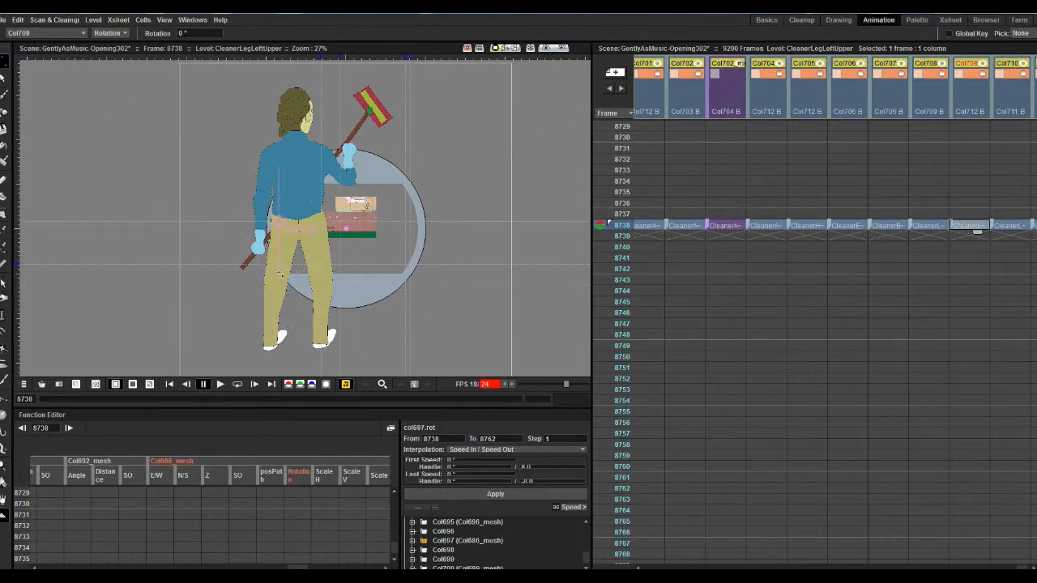
{"action": "mouse_move", "coordinate": [280, 273]}
{"action": "left_mouse_down"}
{"action": "mouse_move", "coordinate": [268, 312]}
{"action": "mouse_move", "coordinate": [239, 328]}
{"action": "mouse_move", "coordinate": [321, 297]}
{"action": "left_mouse_up"}
{"action": "key", "text": "ctrl+z"}
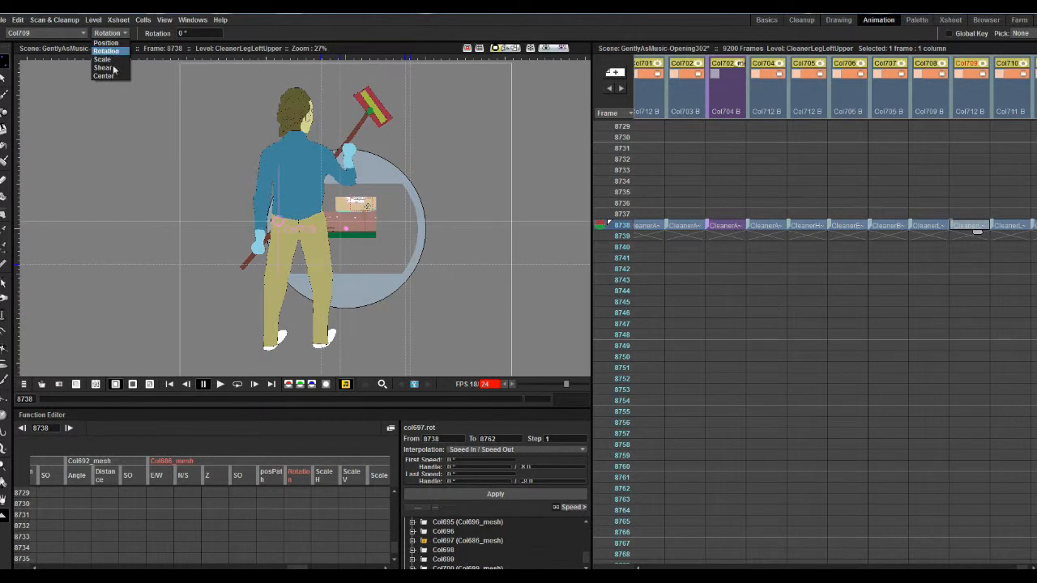
- Move the CleanerLegLeftUpper centre at the hip to E/W -199.62 mm, N/S 29.77 mm, with a trial rotation in between
{"action": "left_click", "coordinate": [111, 77]}
{"action": "left_click", "coordinate": [111, 33]}
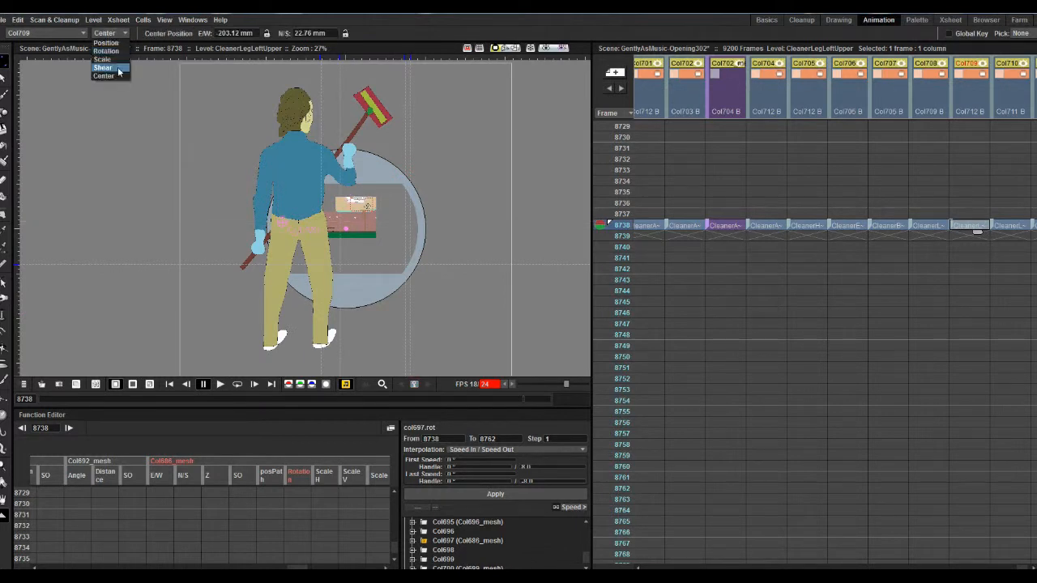
{"action": "left_click", "coordinate": [105, 51]}
{"action": "mouse_move", "coordinate": [281, 290]}
{"action": "left_mouse_down"}
{"action": "mouse_move", "coordinate": [256, 286]}
{"action": "mouse_move", "coordinate": [314, 316]}
{"action": "mouse_move", "coordinate": [301, 312]}
{"action": "left_mouse_up"}
{"action": "key", "text": "ctrl+z"}
{"action": "left_click", "coordinate": [111, 33]}
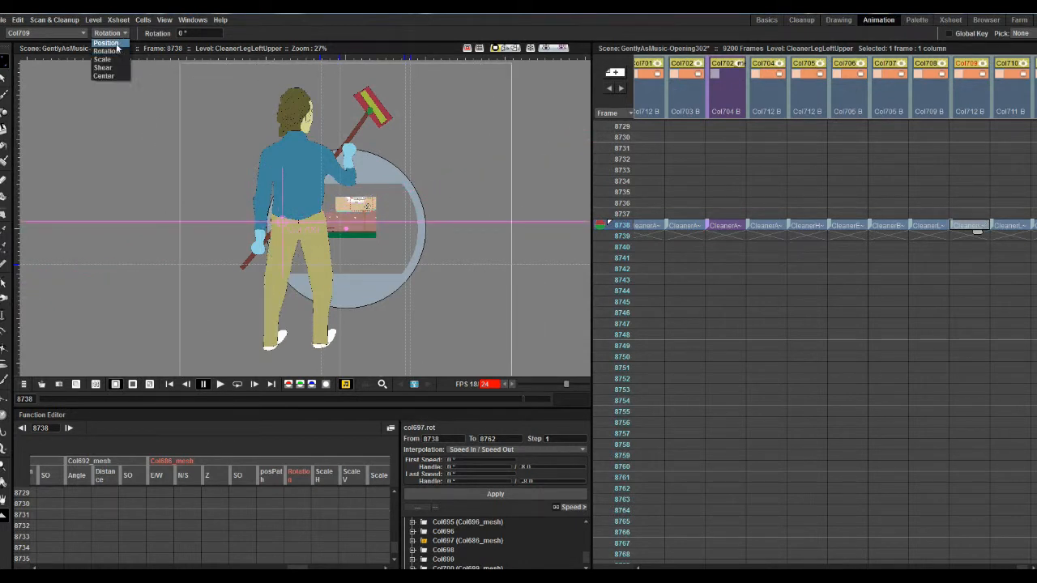
{"action": "left_click", "coordinate": [105, 77]}
- Test the left hip joint by rotating CleanerLegLeftUpper to about 14° and undo the rotation
{"action": "left_click", "coordinate": [111, 32]}
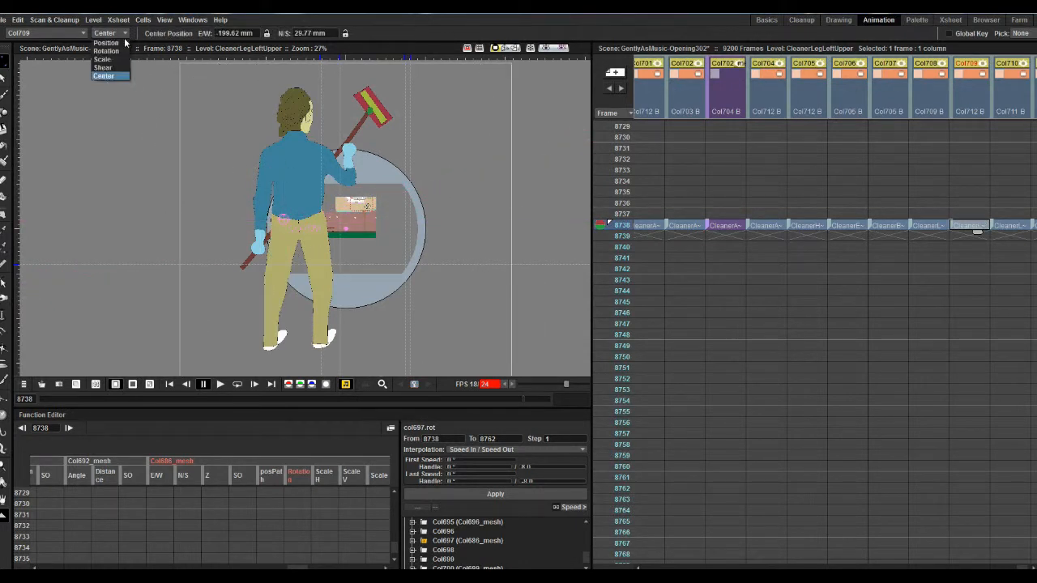
{"action": "left_click", "coordinate": [105, 50]}
{"action": "left_click_drag", "start_coordinate": [270, 293], "coordinate": [288, 294]}
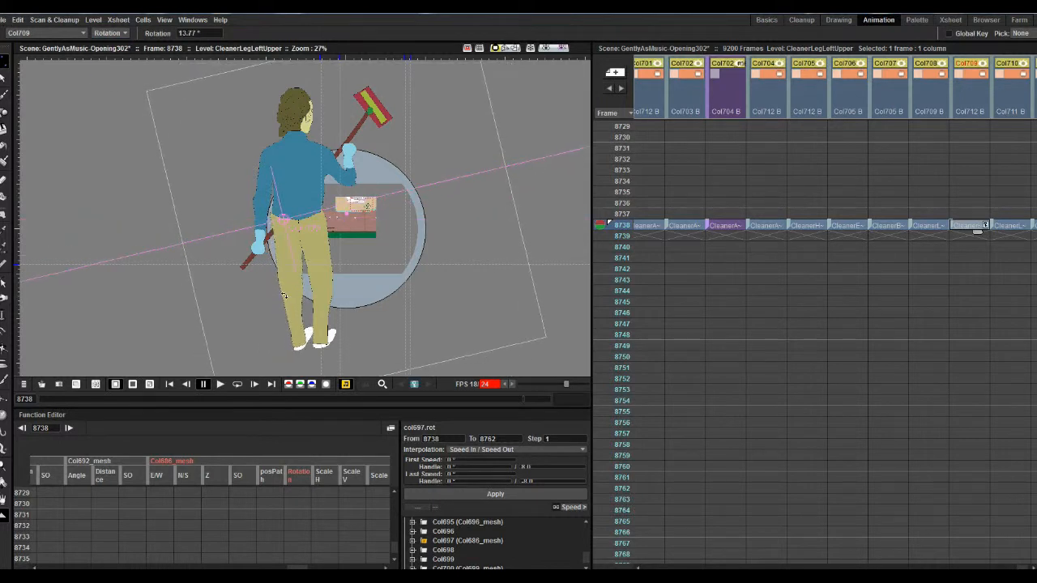
{"action": "key", "text": "ctrl+z"}
- Readjust the CleanerLegLeftUpper centre along the hip line, ending slightly closer to the middle of the body
{"action": "left_click", "coordinate": [111, 32]}
{"action": "left_click", "coordinate": [105, 77]}
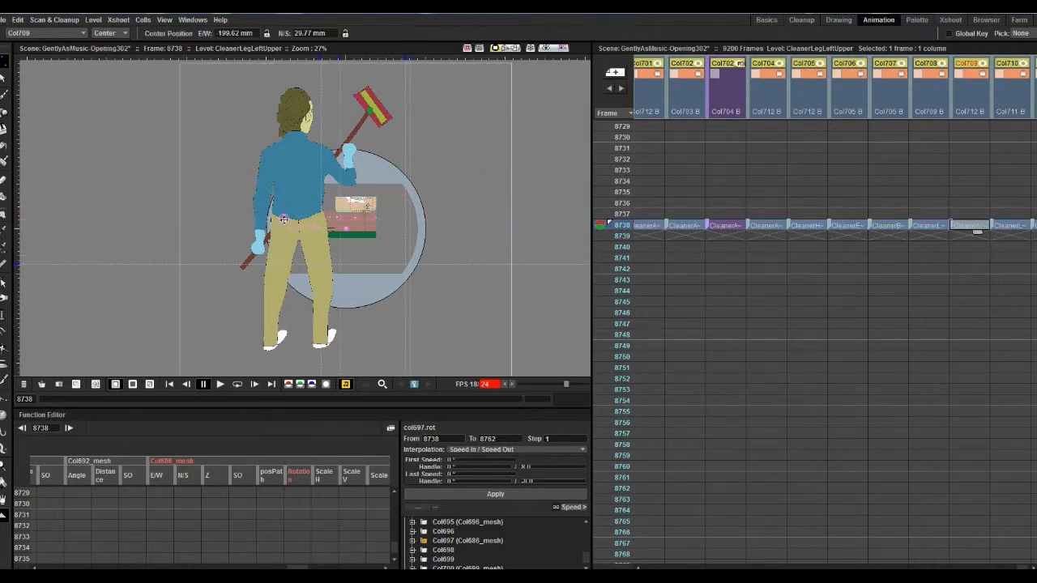
{"action": "left_click", "coordinate": [111, 33]}
{"action": "left_click", "coordinate": [106, 50]}
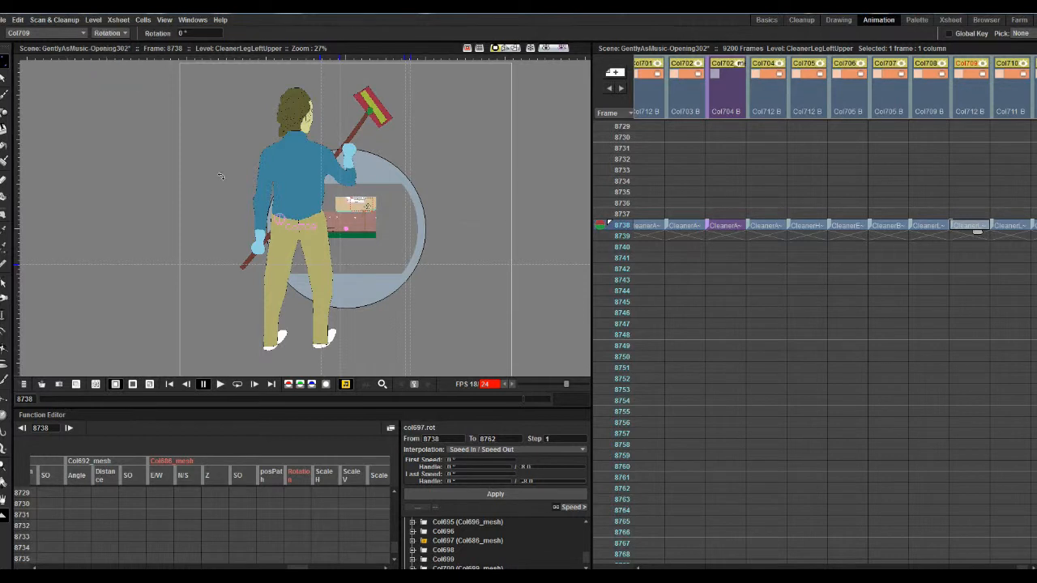
{"action": "left_click", "coordinate": [111, 33]}
{"action": "left_click", "coordinate": [105, 77]}
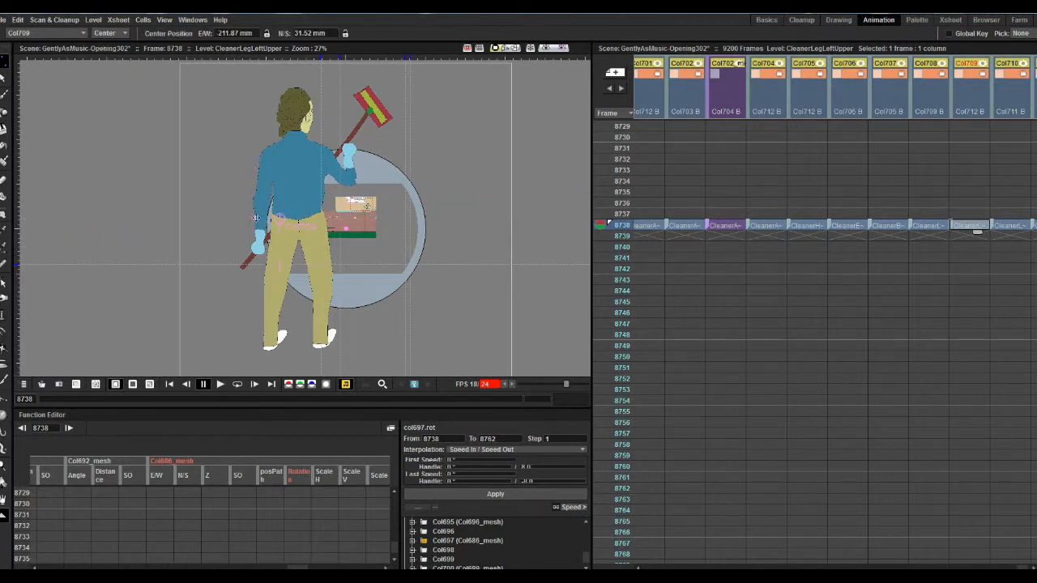
{"action": "left_click", "coordinate": [111, 32]}
{"action": "left_click", "coordinate": [112, 42]}
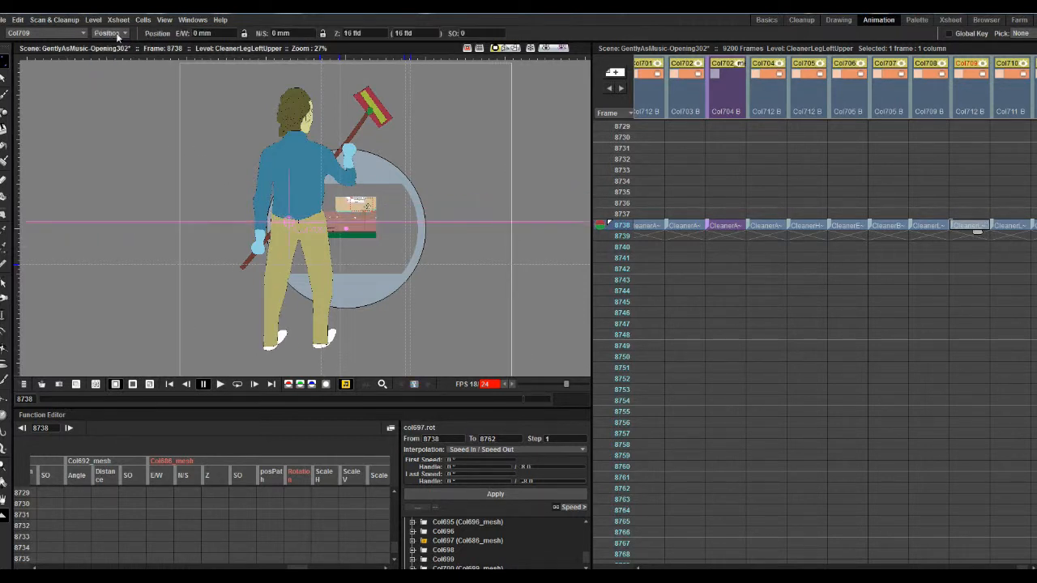
- Test the readjusted left hip by swinging CleanerLegLeftUpper toward the other leg and undo the rotation
{"action": "left_click", "coordinate": [111, 32]}
{"action": "left_click", "coordinate": [107, 50]}
{"action": "left_click_drag", "start_coordinate": [276, 346], "coordinate": [330, 330]}
{"action": "key", "text": "ctrl+z"}
- Rotate CleanerLegRightLower slightly outward at the knee
{"action": "left_click", "coordinate": [1009, 226]}
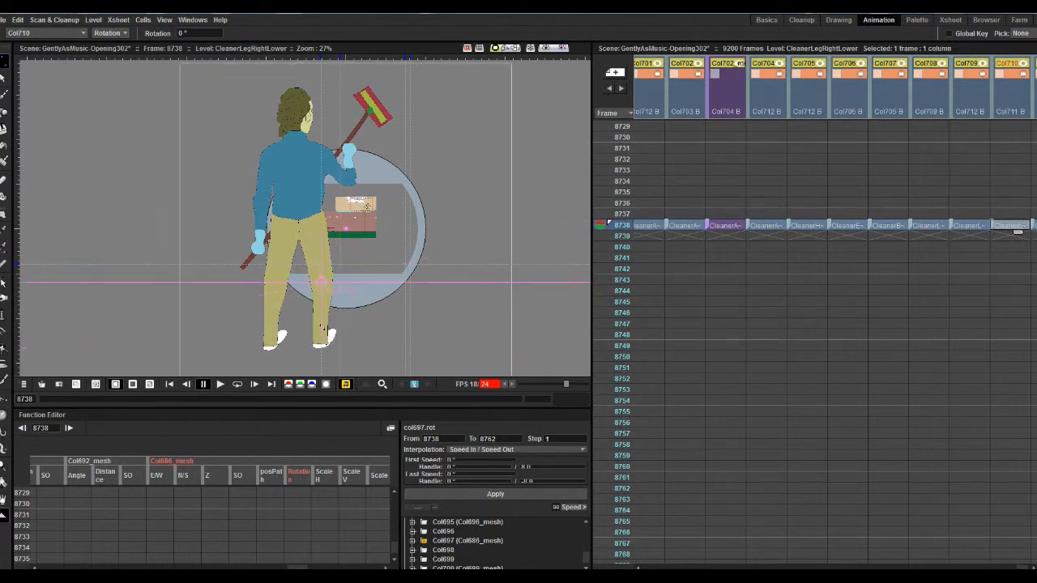
{"action": "left_click", "coordinate": [970, 226]}
{"action": "left_click_drag", "start_coordinate": [1025, 567], "coordinate": [1029, 567]}
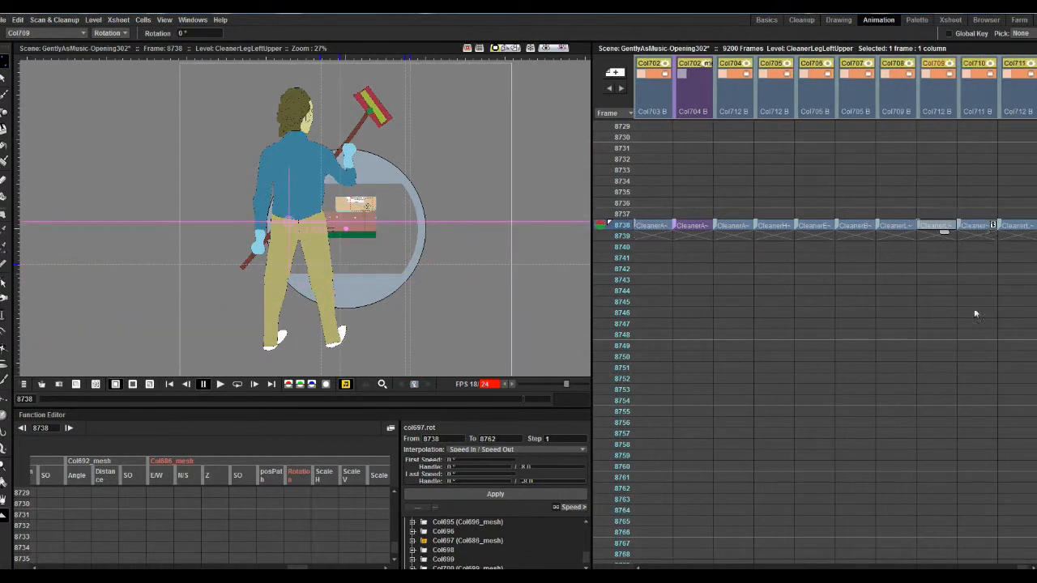
{"action": "left_click", "coordinate": [976, 226]}
- Rotate CleanerLegRightUpper to about -2.5° and place its centre on the right hip joint
{"action": "left_click", "coordinate": [1014, 226]}
{"action": "left_click_drag", "start_coordinate": [316, 280], "coordinate": [312, 281]}
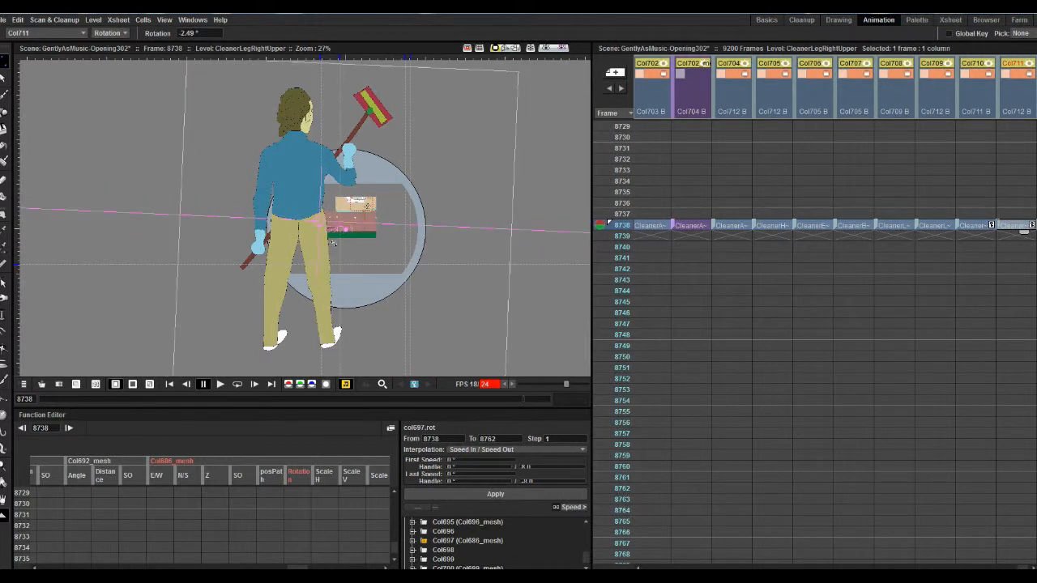
{"action": "left_click", "coordinate": [111, 33]}
{"action": "left_click", "coordinate": [110, 78]}
{"action": "left_click_drag", "start_coordinate": [317, 220], "coordinate": [317, 219]}
- Rotate CleanerLegRightUpper further inward around the hip and shift its position to E/W -7 mm
{"action": "left_click", "coordinate": [111, 34]}
{"action": "left_click", "coordinate": [118, 49]}
{"action": "left_click_drag", "start_coordinate": [328, 302], "coordinate": [317, 303]}
{"action": "left_click", "coordinate": [111, 33]}
{"action": "left_click", "coordinate": [111, 40]}
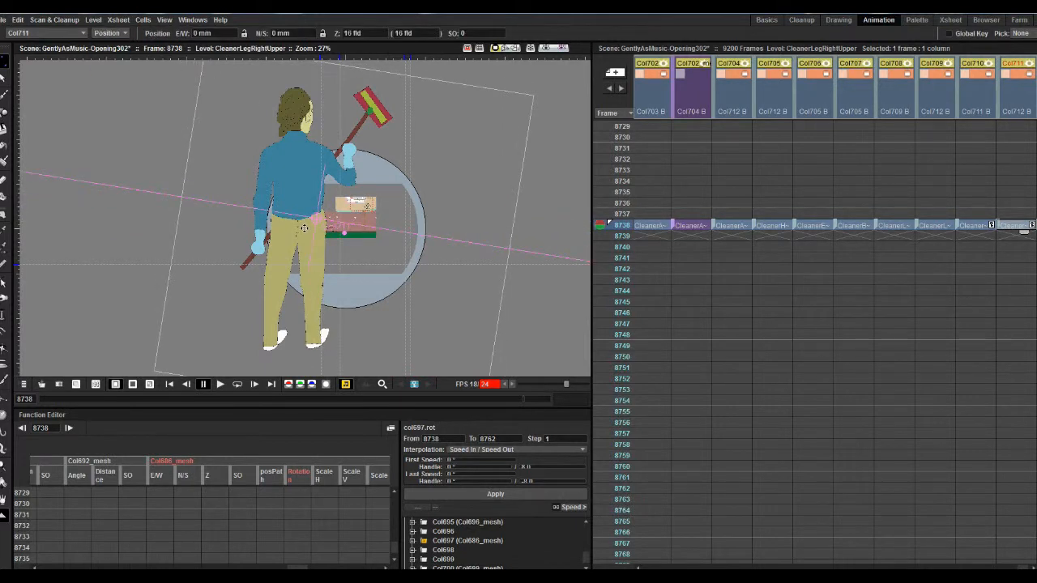
{"action": "left_click_drag", "start_coordinate": [304, 228], "coordinate": [301, 228]}
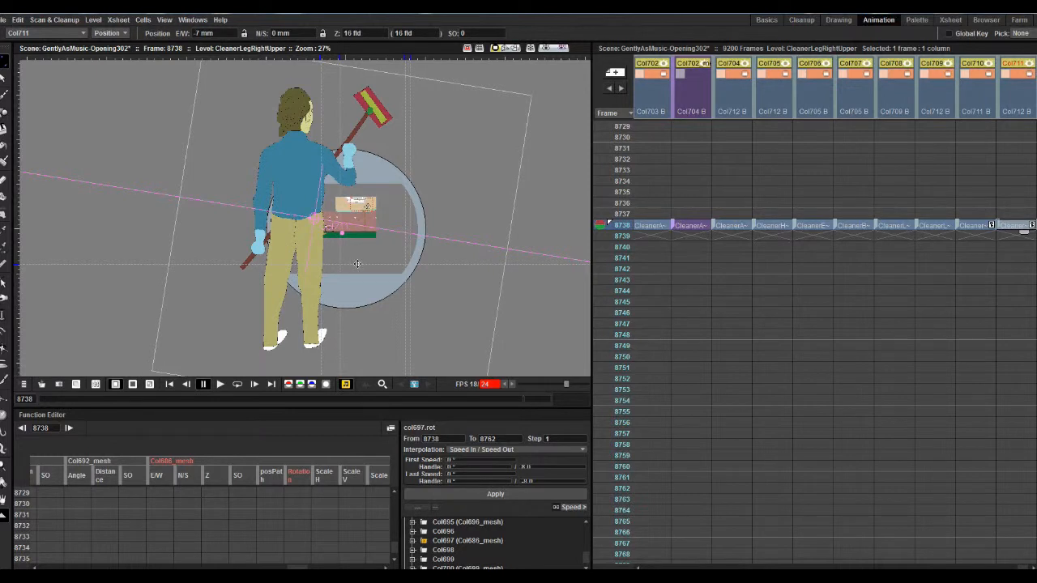